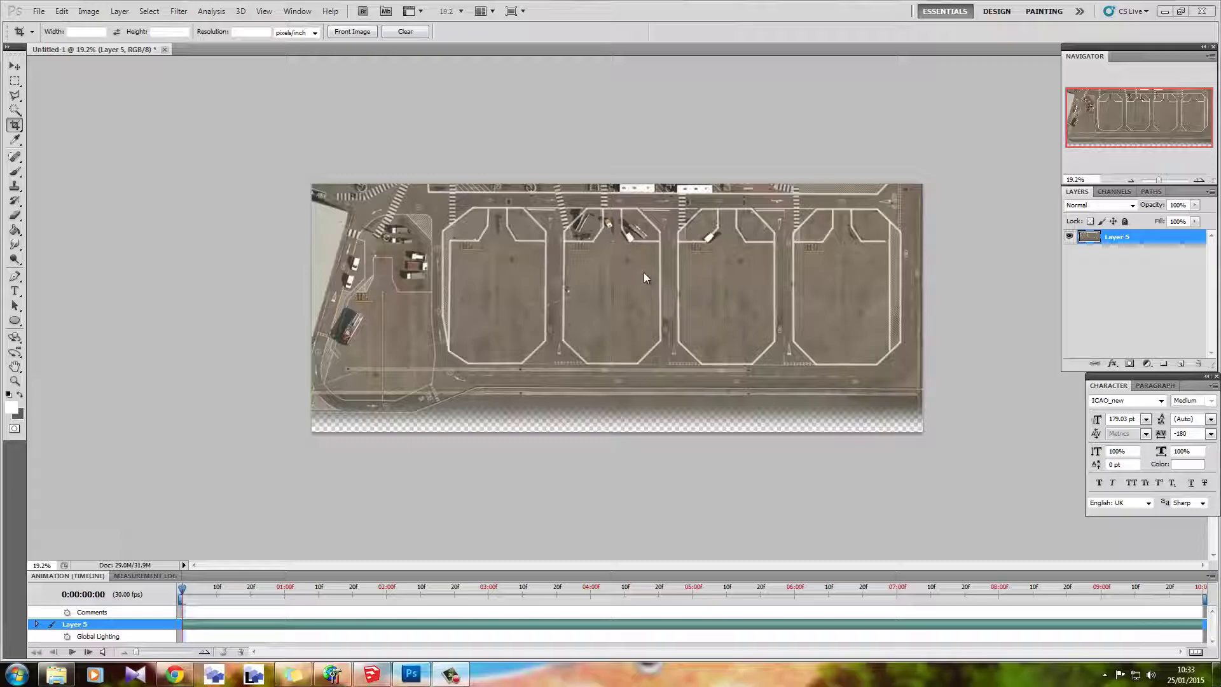
# Step: Switch to Airport Design Editor and check the width and length of the flat roof building covering the apron stands
pyautogui.click(332, 674)
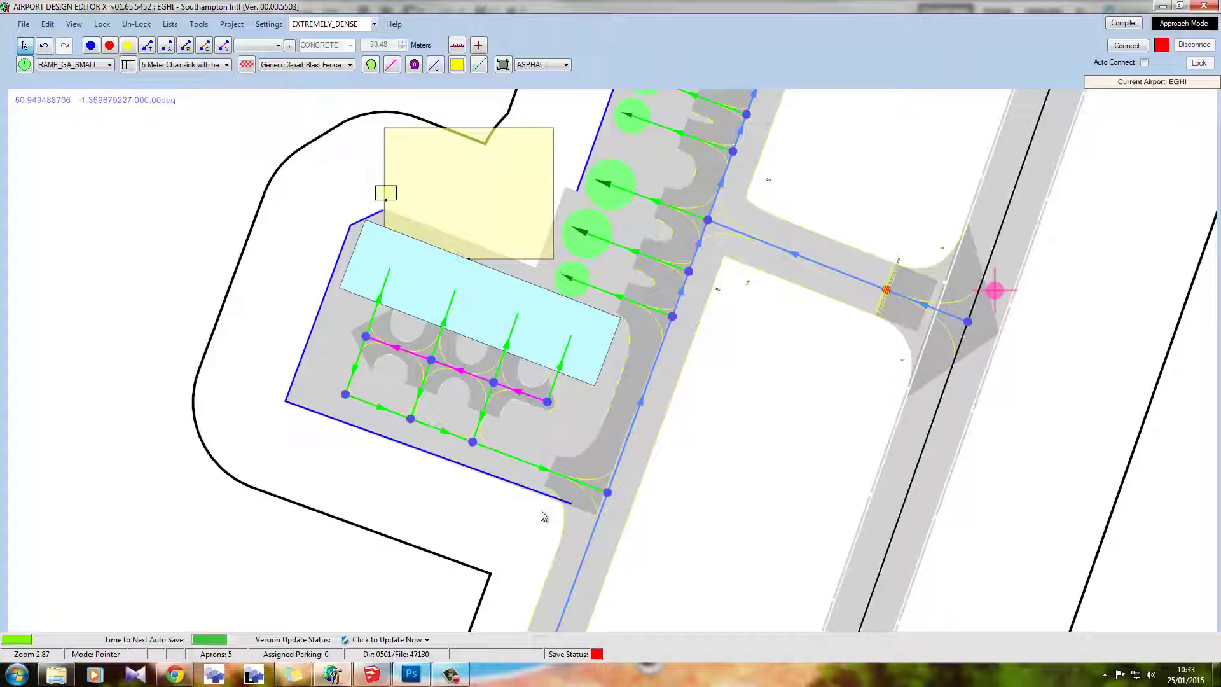
pyautogui.scroll(-1, 540, 509)
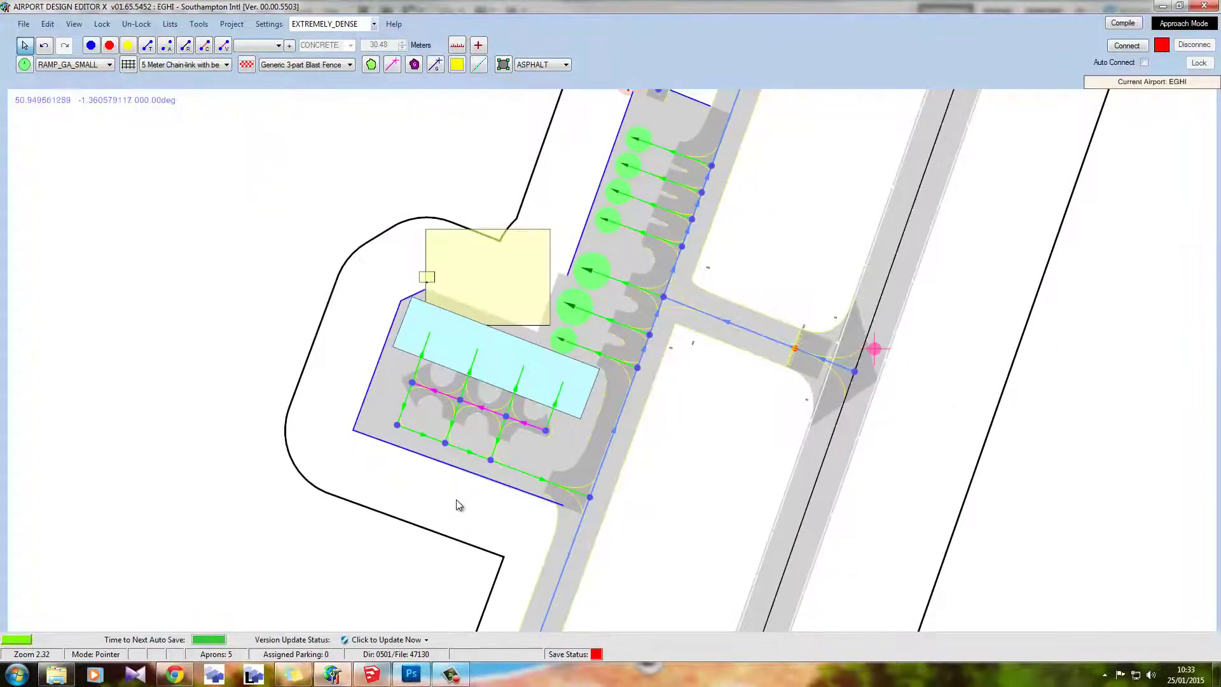
pyautogui.scroll(1, 458, 504)
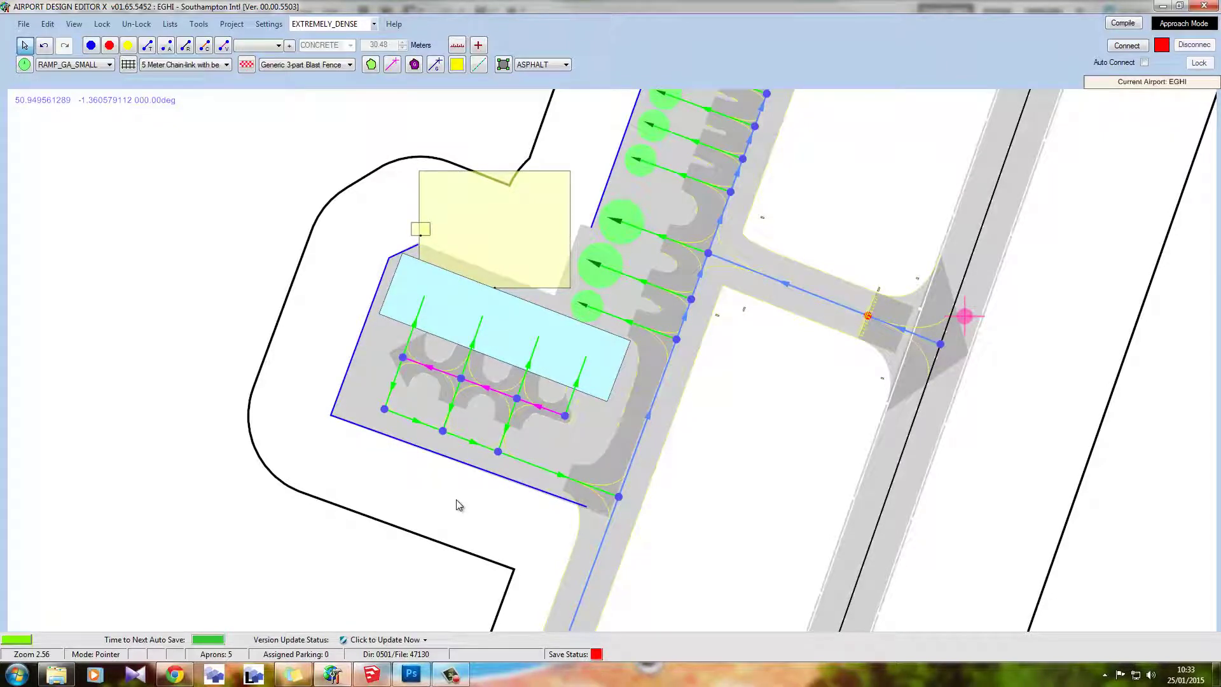
pyautogui.moveTo(553, 349)
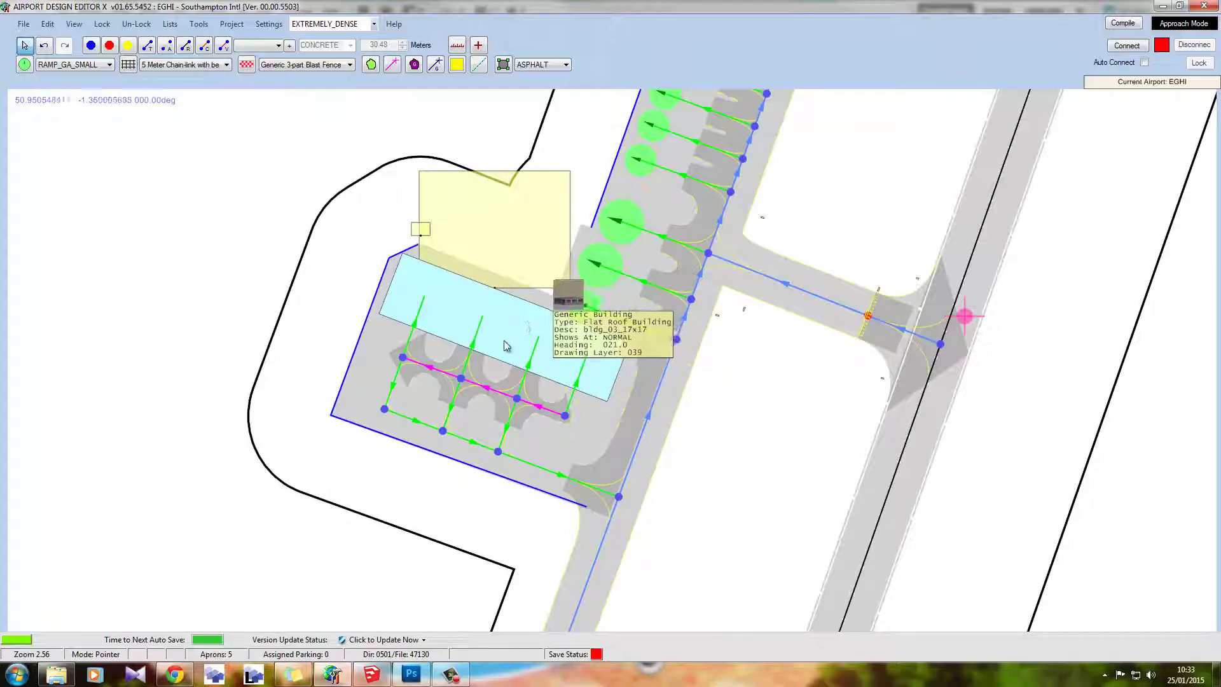
pyautogui.doubleClick(497, 359)
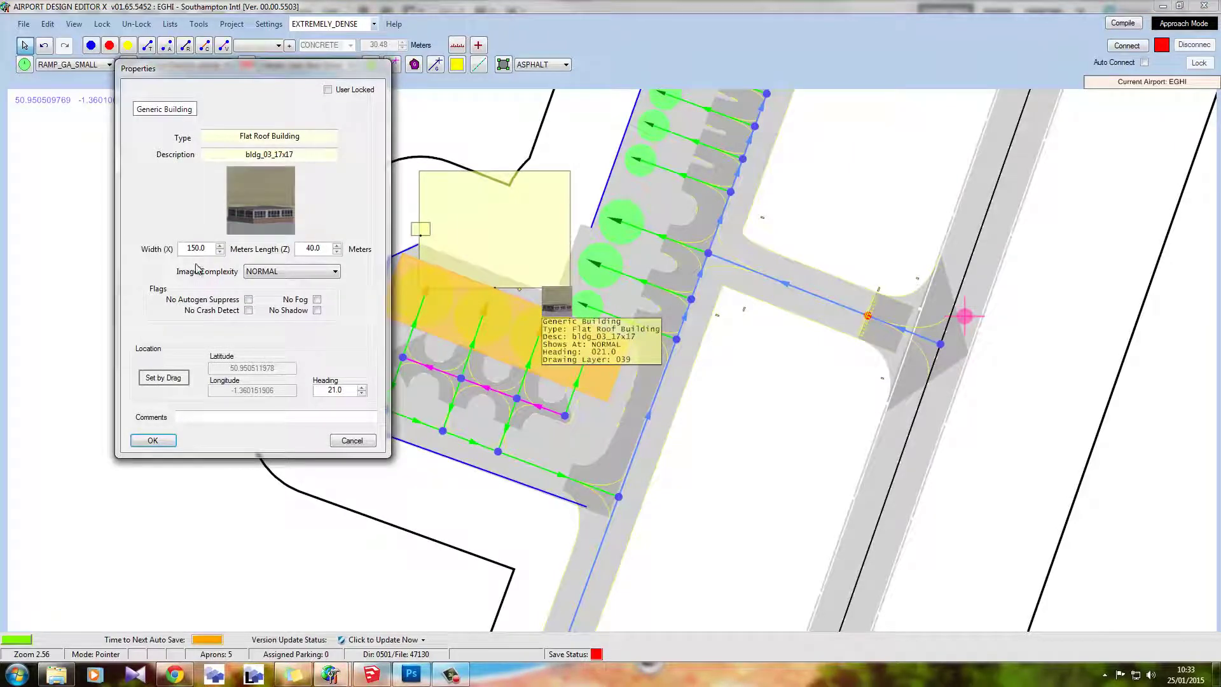
pyautogui.click(353, 441)
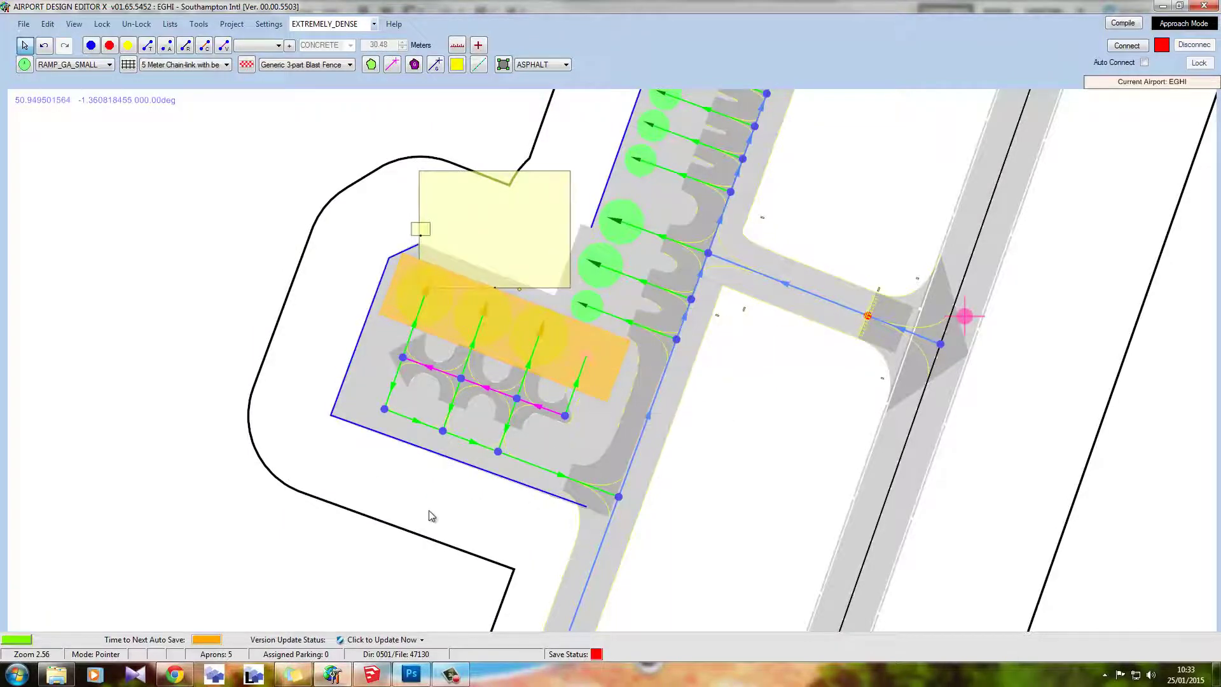
# Step: Switch to SketchUp, extend the rectangle 50 m along the red axis, and erase the edge dividing the two faces
pyautogui.click(367, 675)
pyautogui.moveTo(468, 353)
pyautogui.mouseDown(button='middle')
pyautogui.moveTo(509, 400)
pyautogui.moveTo(503, 356)
pyautogui.mouseUp(button='middle')
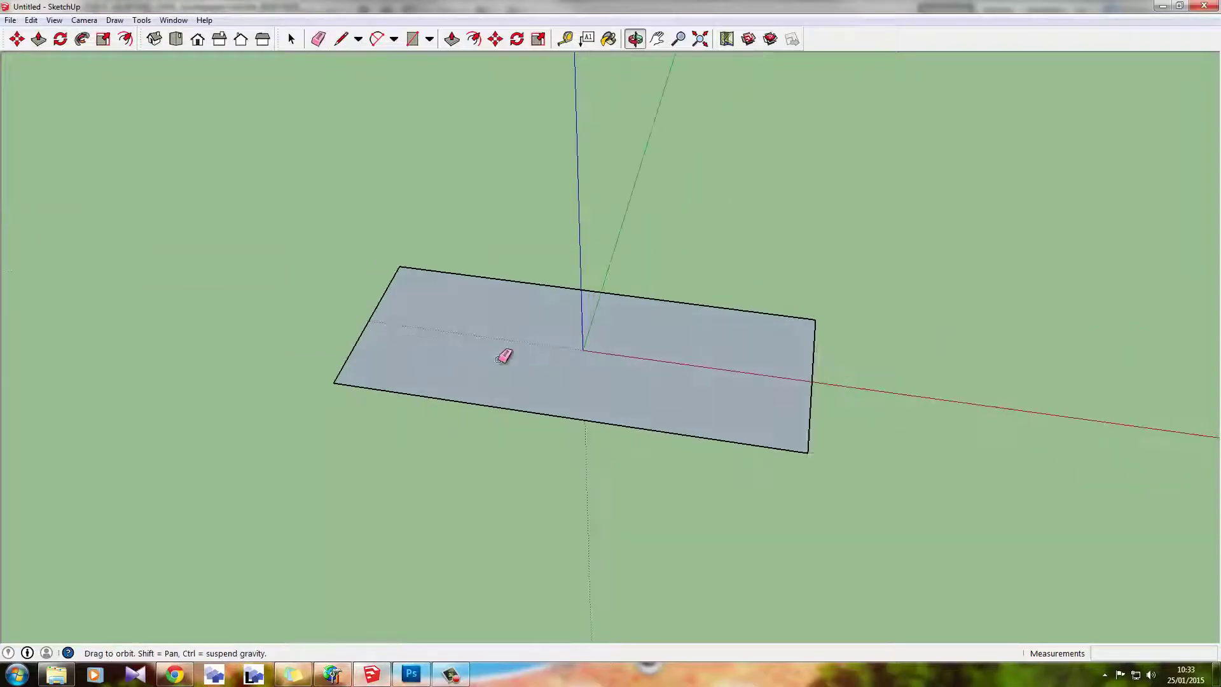
pyautogui.click(342, 40)
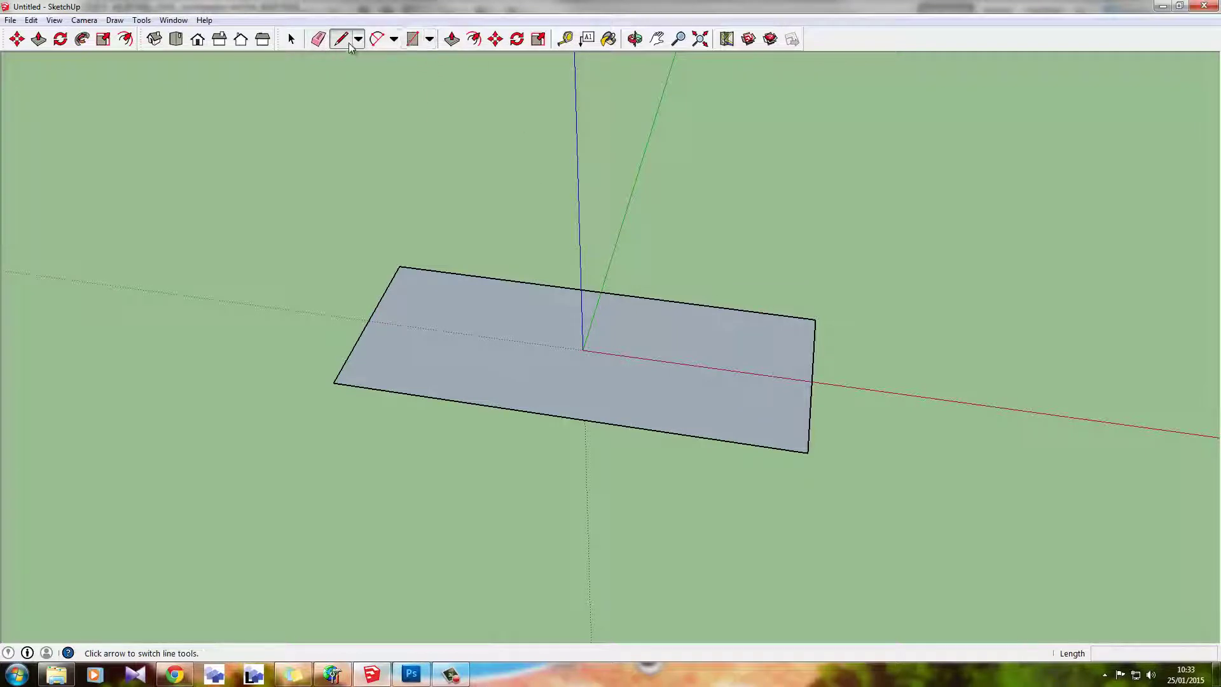
pyautogui.click(815, 320)
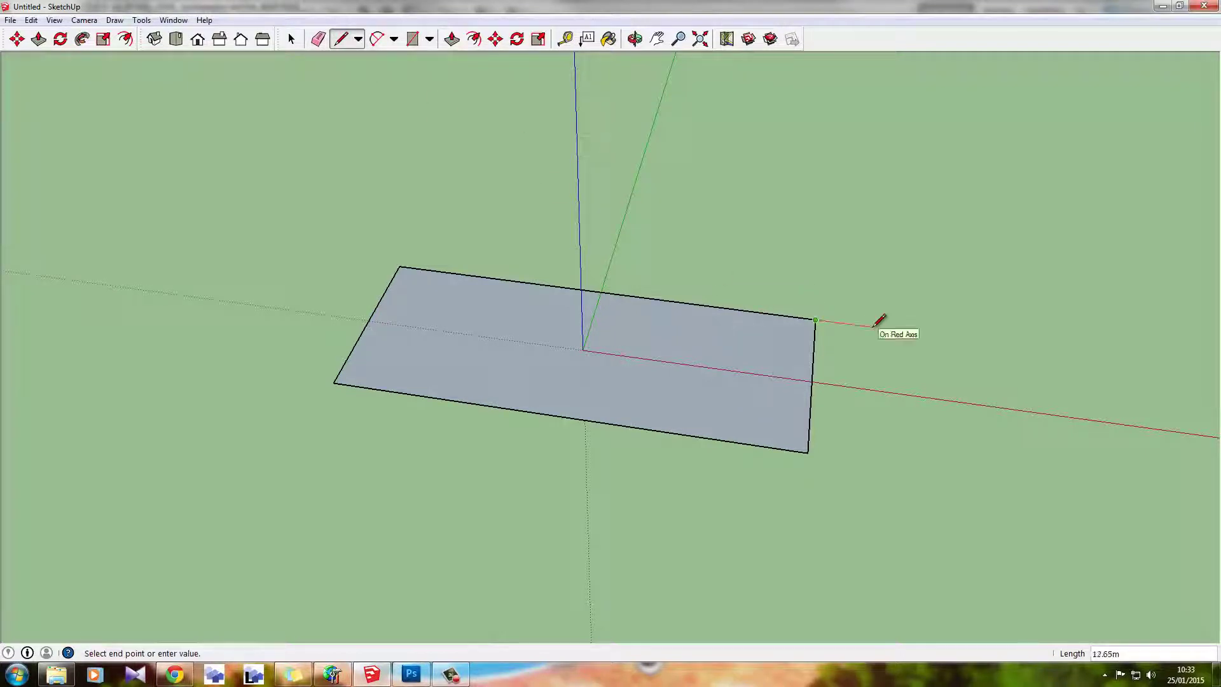
pyautogui.press('Return')
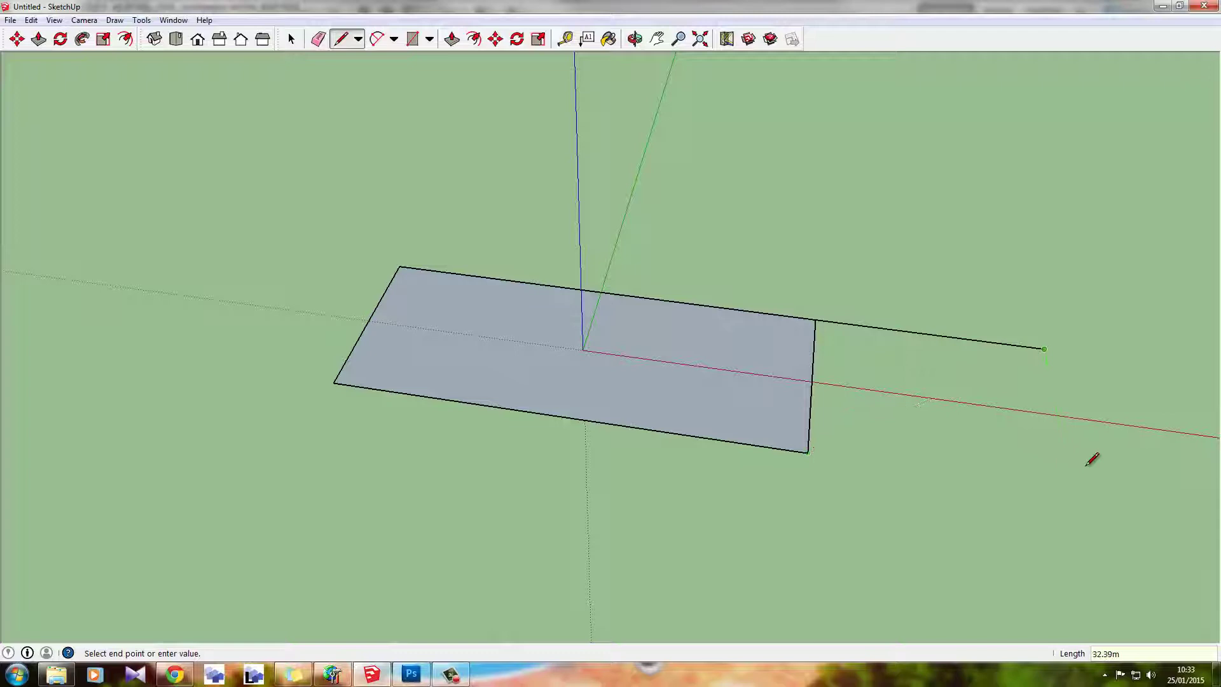
pyautogui.click(1072, 491)
pyautogui.click(807, 453)
pyautogui.click(317, 39)
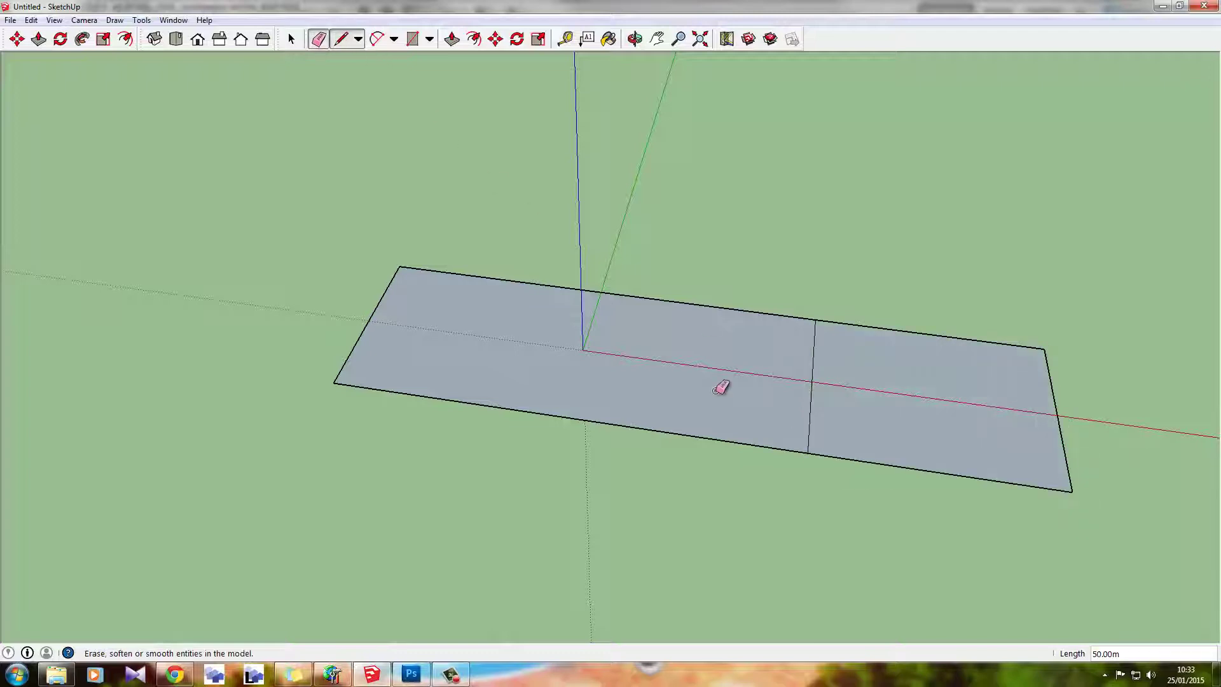
pyautogui.moveTo(852, 431)
pyautogui.mouseDown()
pyautogui.moveTo(789, 404)
pyautogui.moveTo(609, 377)
pyautogui.mouseUp()
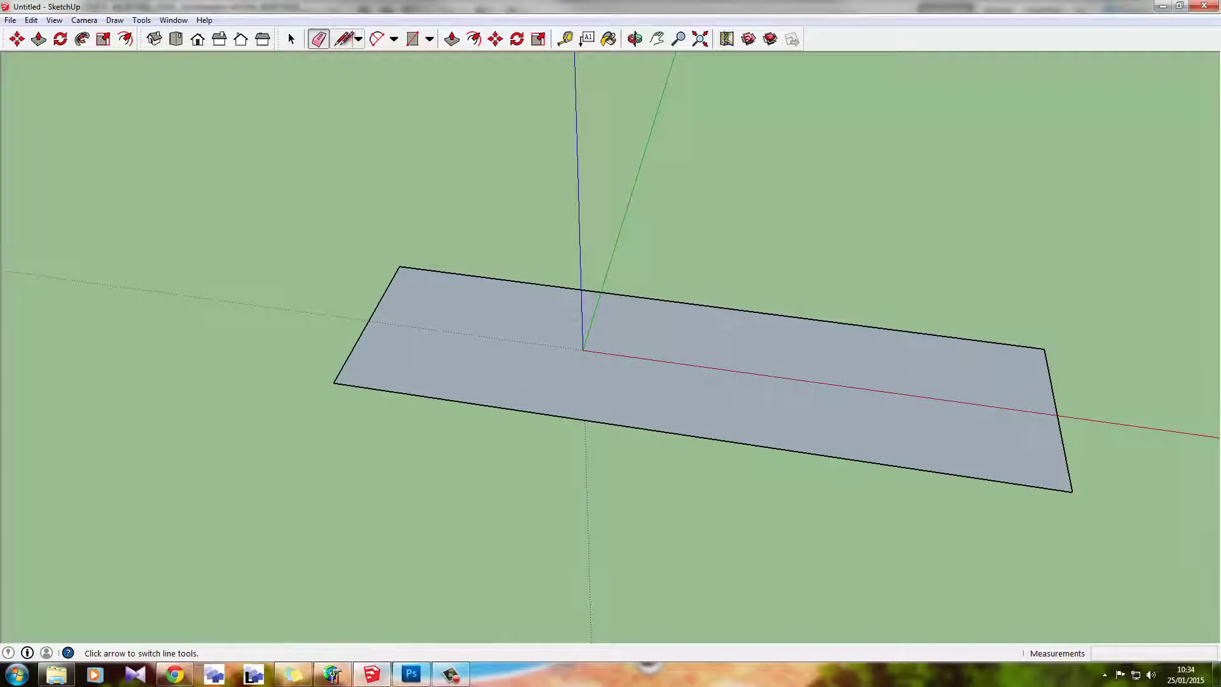
# Step: Draw a 40 m line across the middle of the rectangle, joining the midpoints of its long edges
pyautogui.click(341, 39)
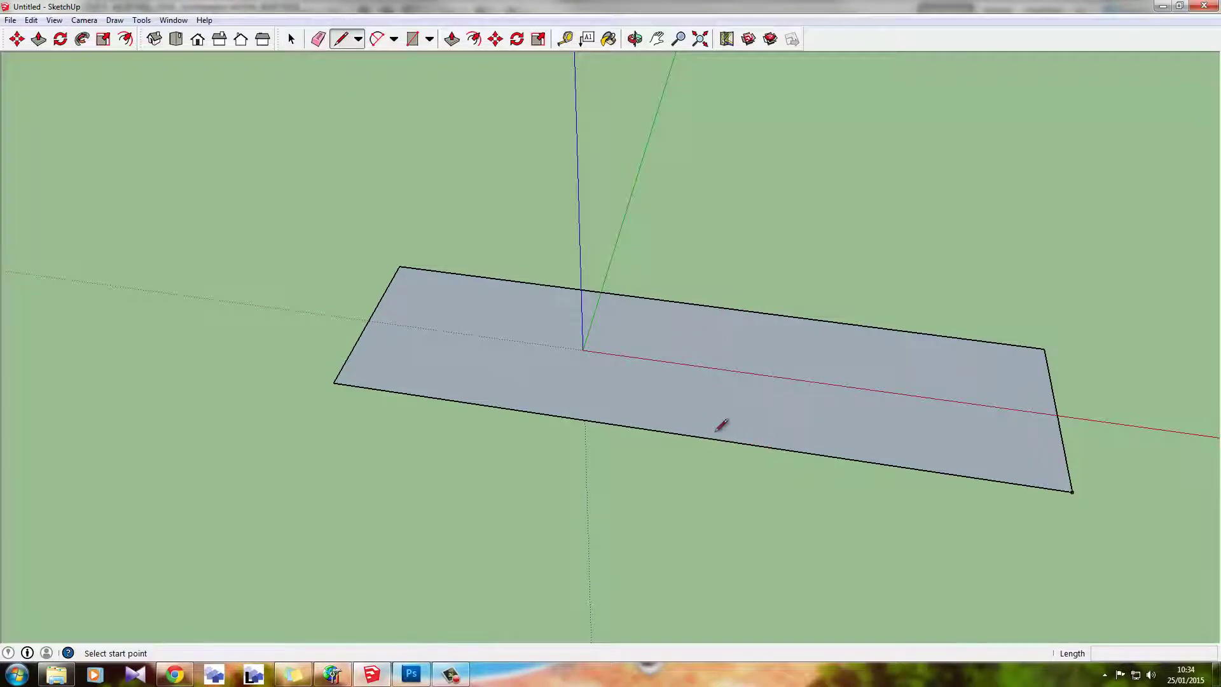
pyautogui.click(683, 434)
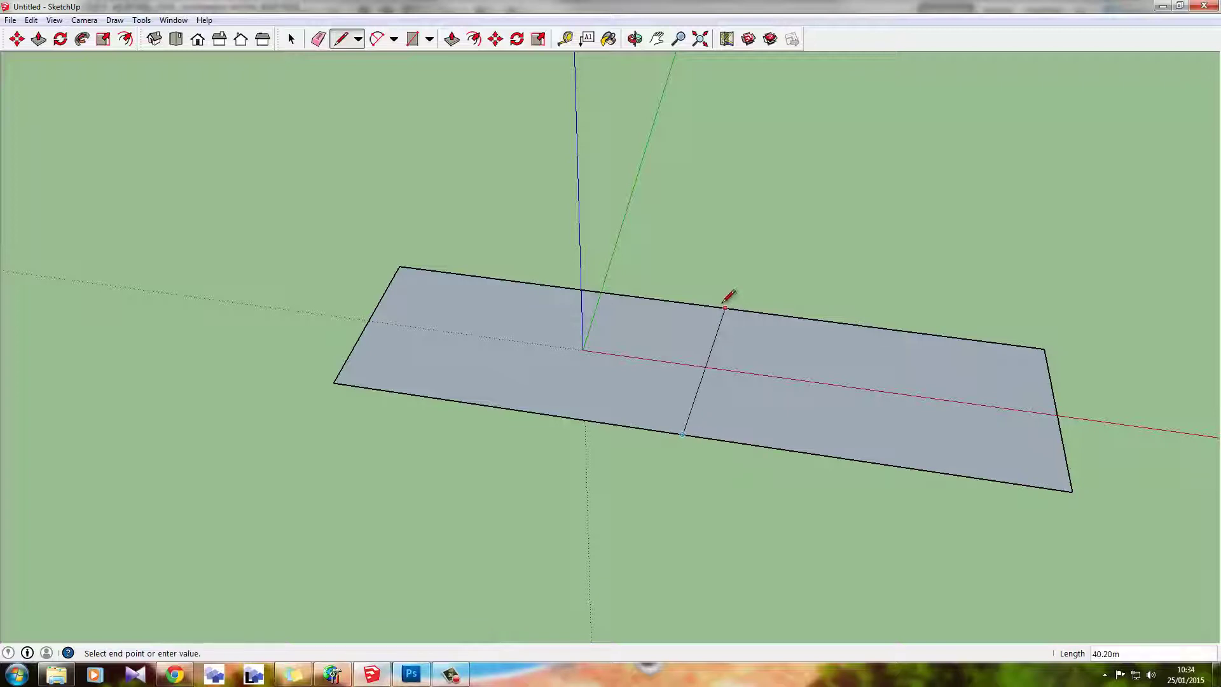
pyautogui.click(705, 306)
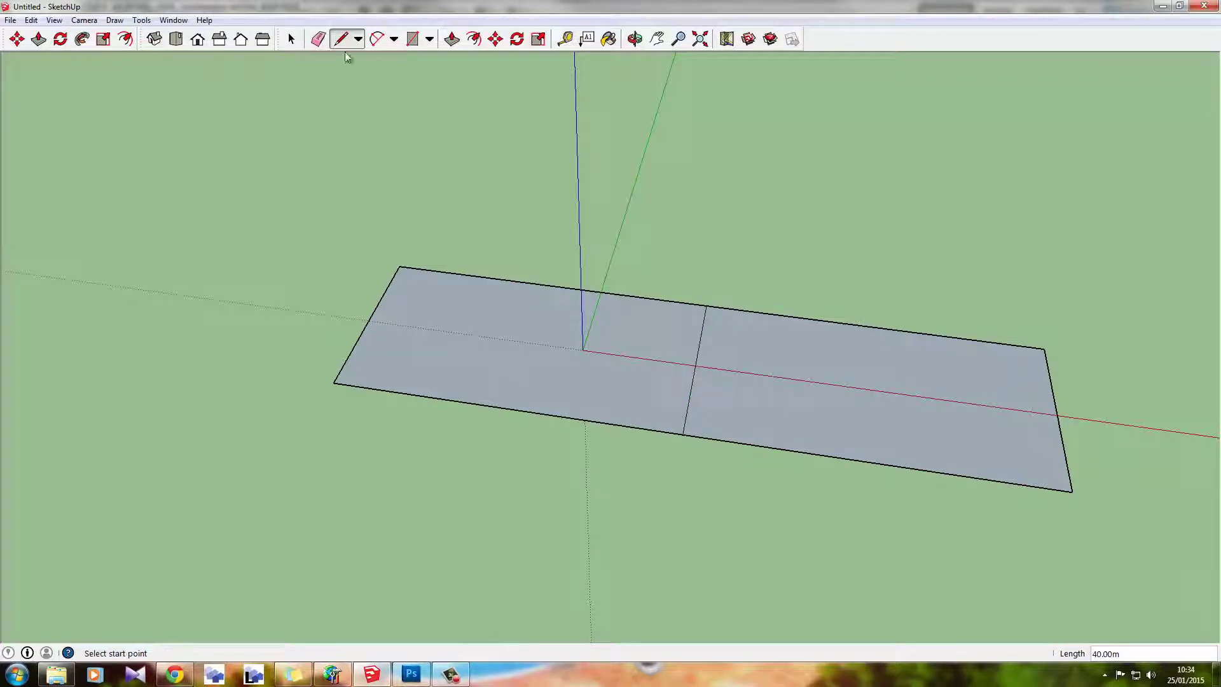
# Step: Move the whole rectangle so that the midpoint of its centre line sits on the origin
pyautogui.click(291, 40)
pyautogui.tripleClick(517, 366)
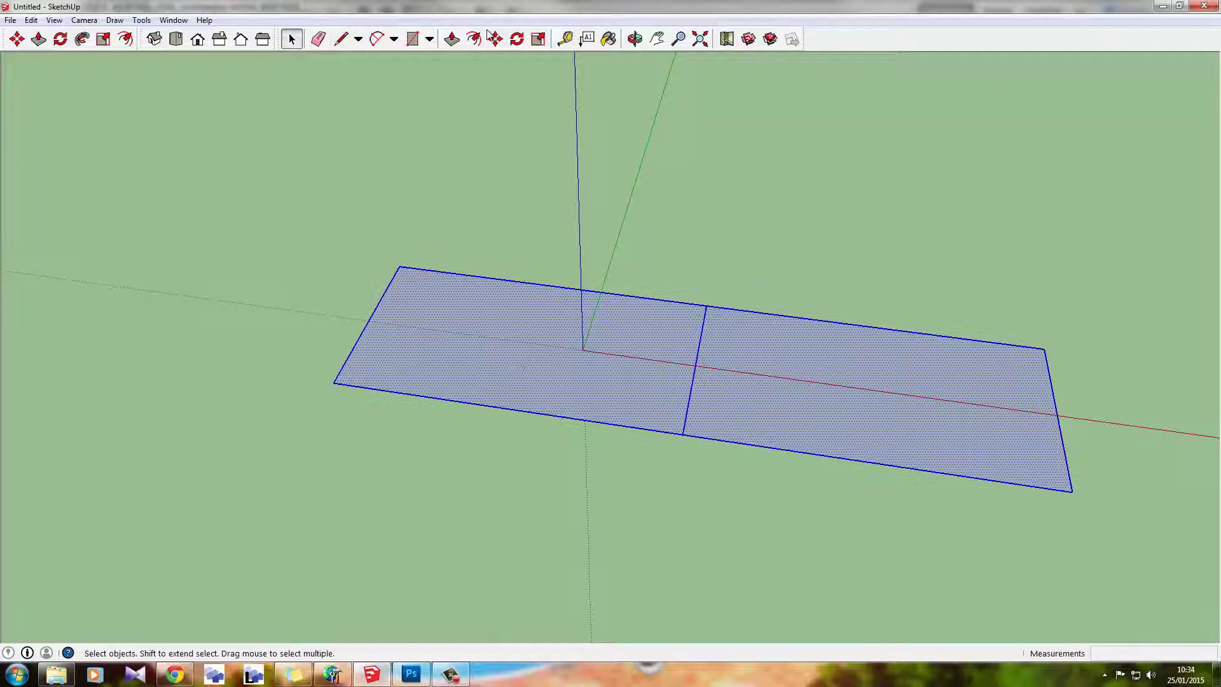
pyautogui.press('m')
pyautogui.click(697, 367)
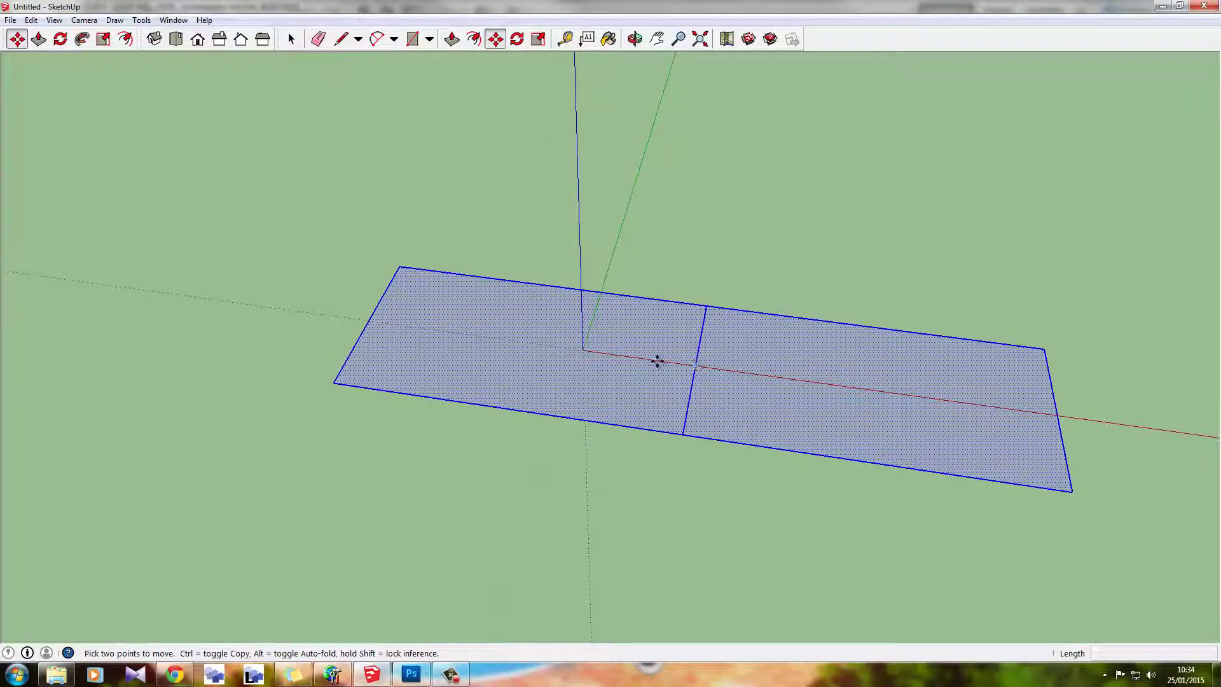
pyautogui.click(582, 350)
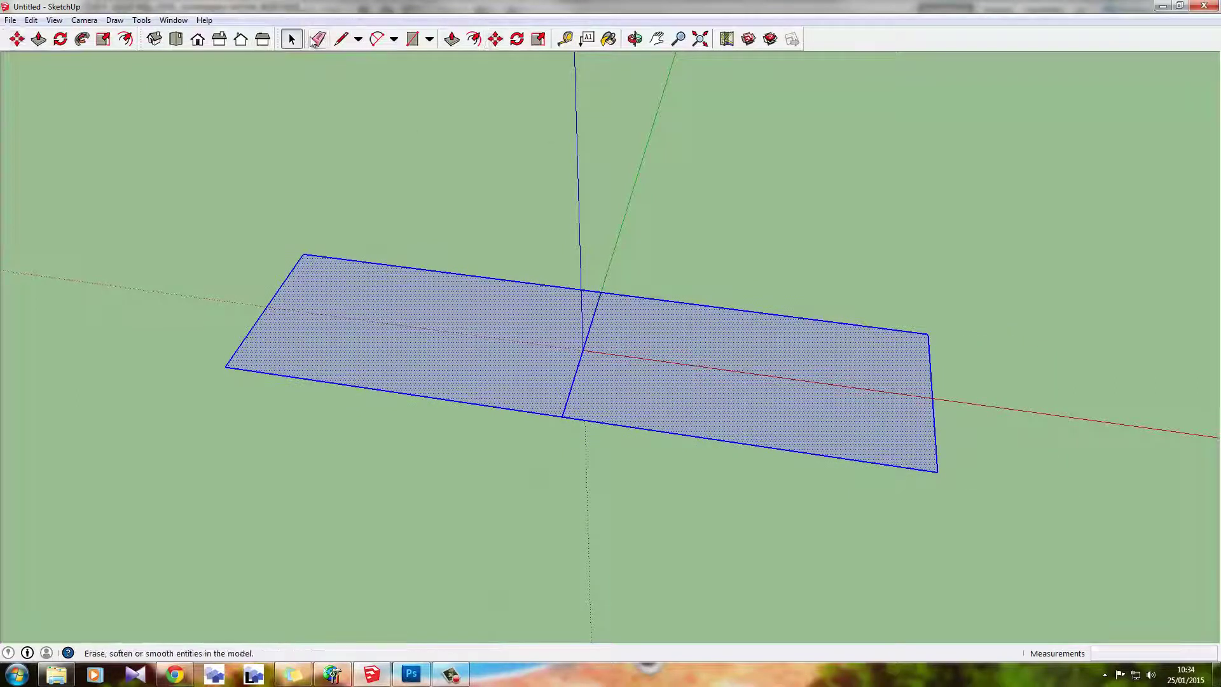
# Step: Erase the centre line so the rectangle is a single face again
pyautogui.click(318, 39)
pyautogui.moveTo(611, 378); pyautogui.dragTo(642, 313)
pyautogui.scroll(-2, 642, 313)
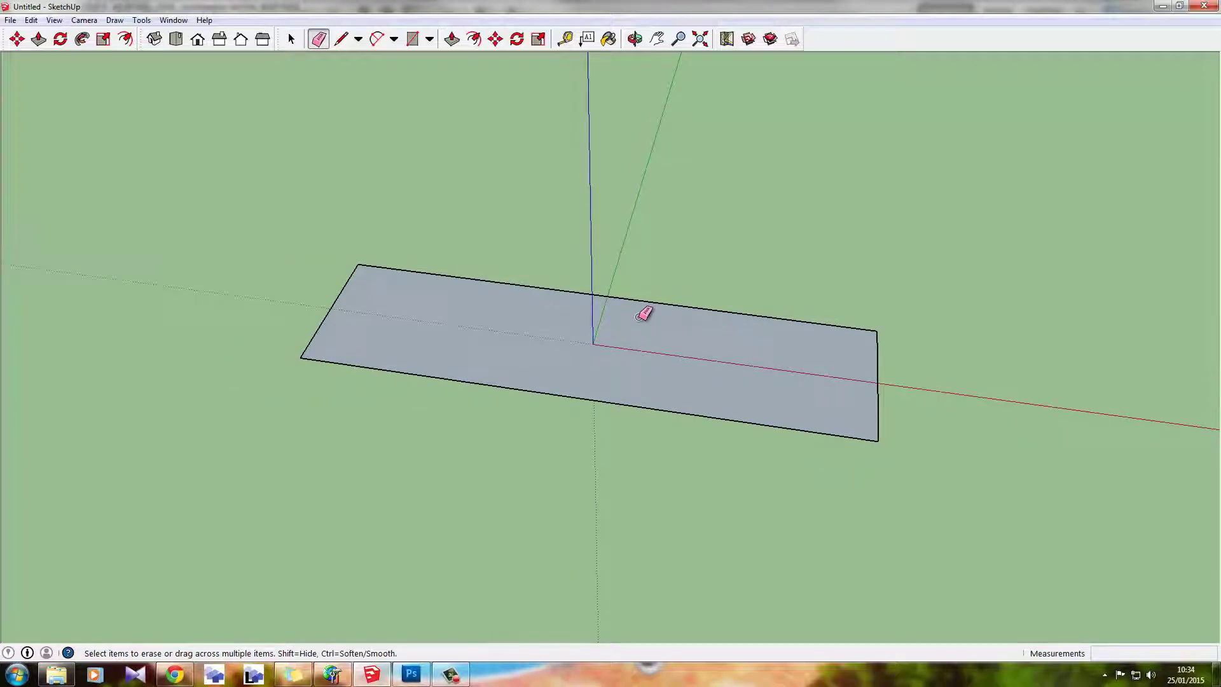
# Step: Compare the rectangle with the building footprint in Airport Design Editor and return to SketchUp
pyautogui.moveTo(556, 327)
pyautogui.mouseDown(button='middle')
pyautogui.moveTo(621, 428)
pyautogui.moveTo(621, 400)
pyautogui.mouseUp(button='middle')
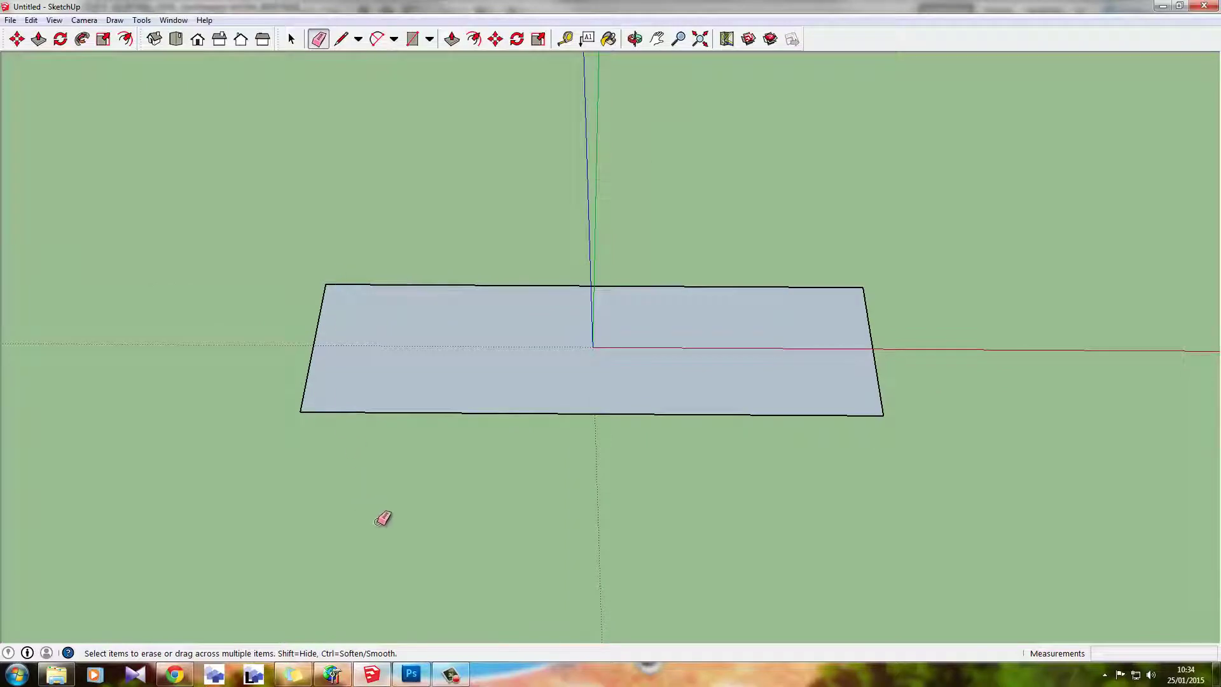
pyautogui.click(335, 673)
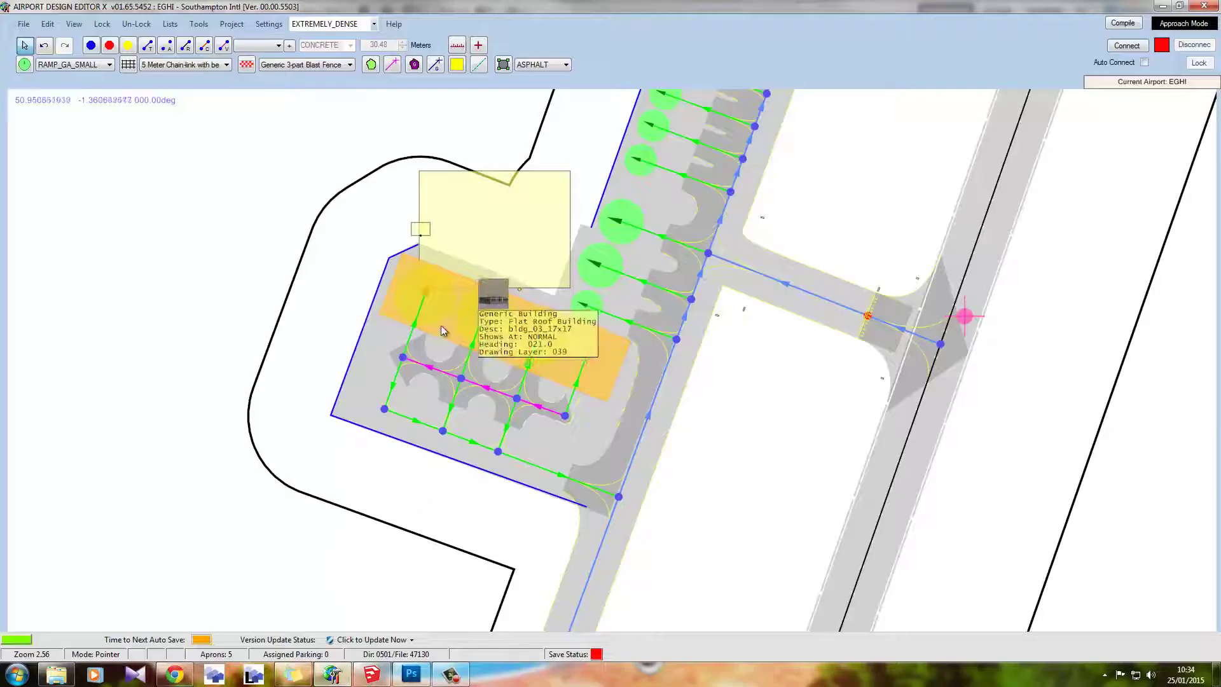
pyautogui.click(371, 674)
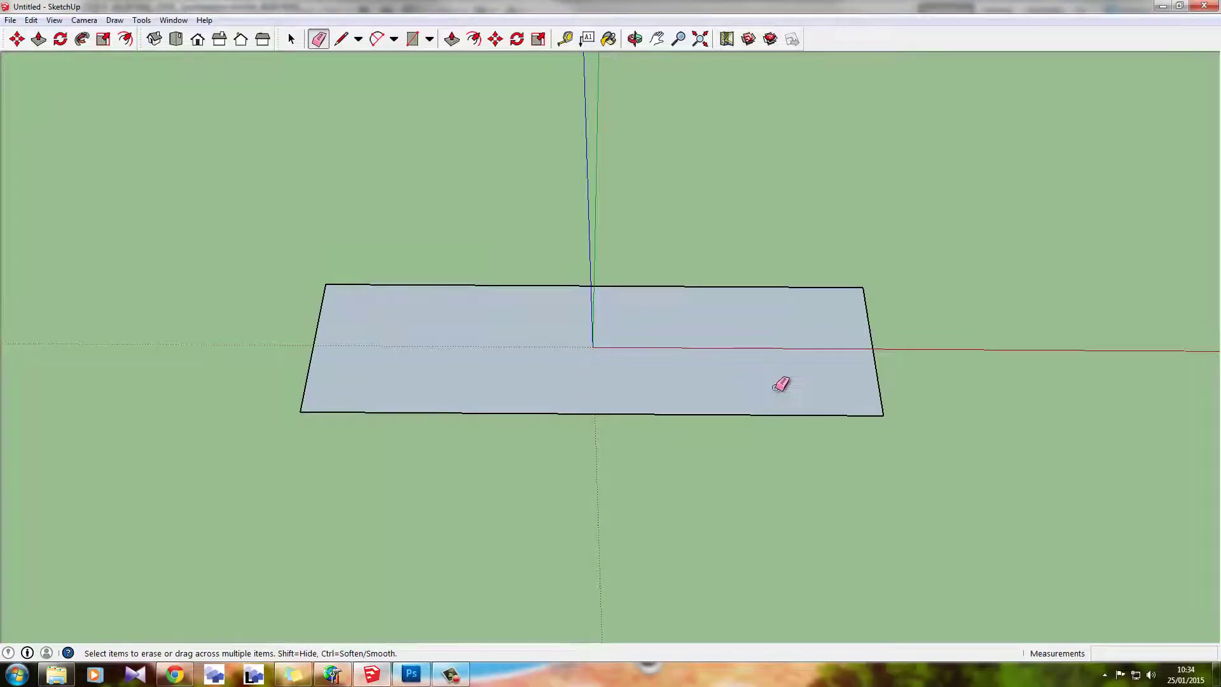
# Step: Push/Pull the rectangle upward about 1.09 m to form a thin slab
pyautogui.press('o')
pyautogui.moveTo(414, 239)
pyautogui.mouseDown()
pyautogui.moveTo(455, 106)
pyautogui.moveTo(692, 322)
pyautogui.mouseUp()
pyautogui.press('e')
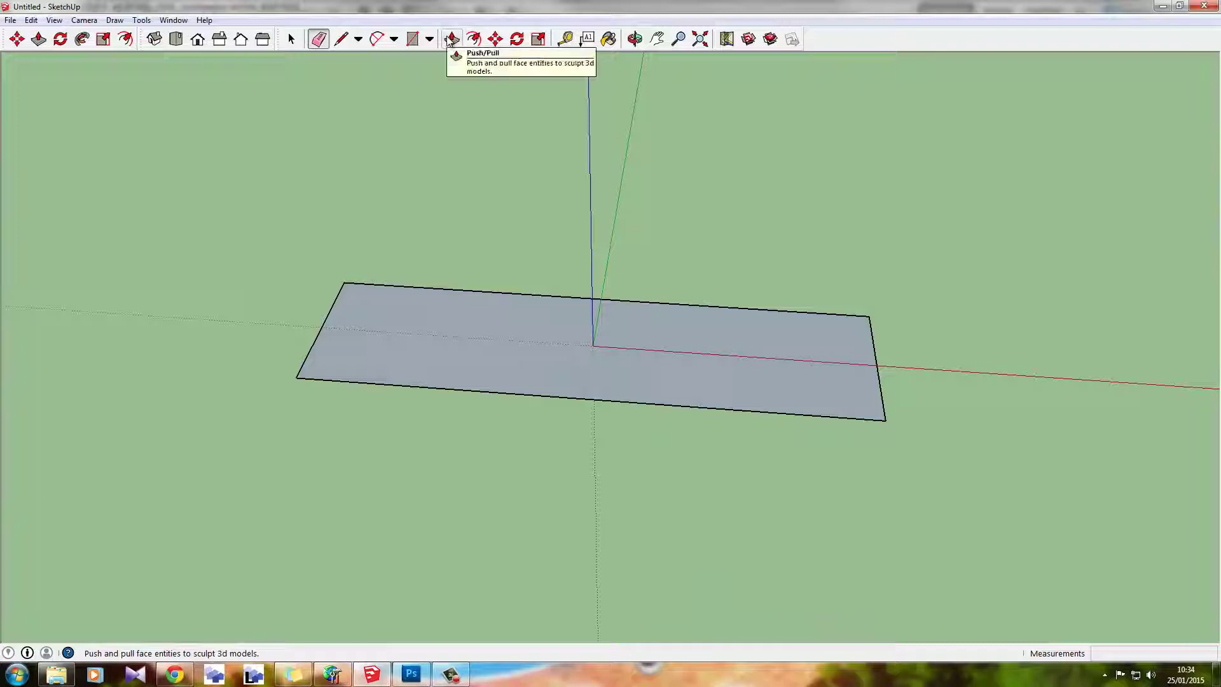
pyautogui.moveTo(616, 324)
pyautogui.mouseDown(button='middle')
pyautogui.moveTo(612, 390)
pyautogui.moveTo(493, 280)
pyautogui.moveTo(816, 386)
pyautogui.mouseUp(button='middle')
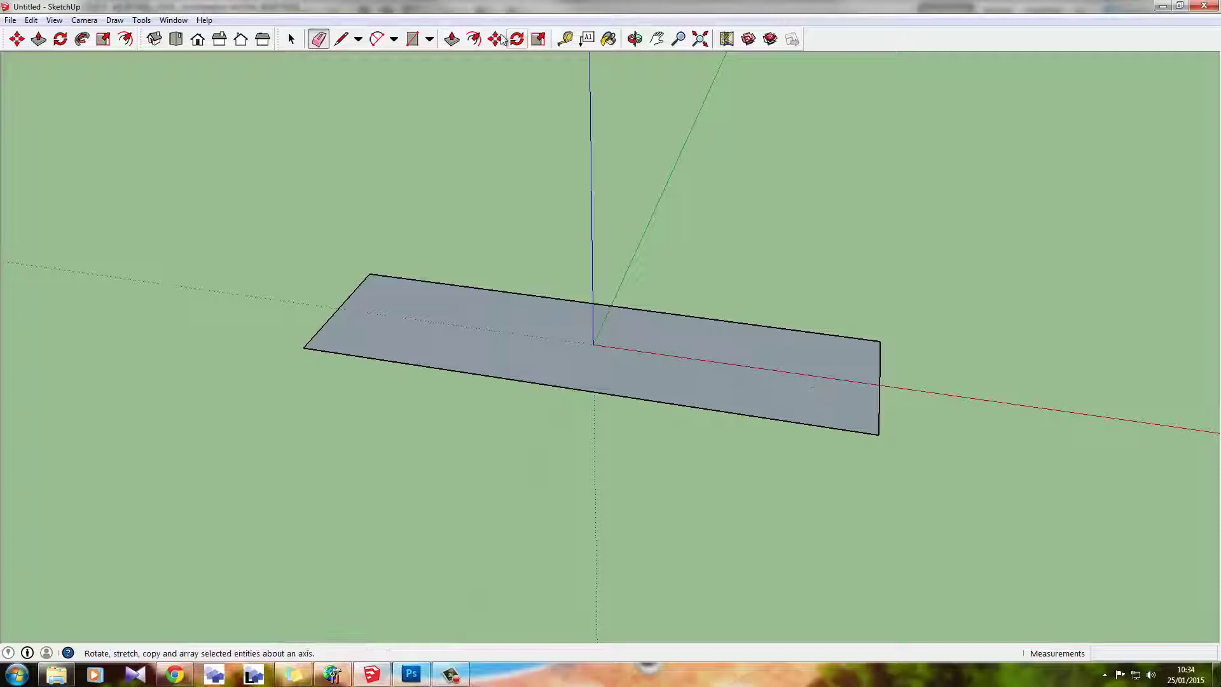
pyautogui.press('p')
pyautogui.press('o')
pyautogui.moveTo(856, 356); pyautogui.dragTo(824, 410, button='middle')
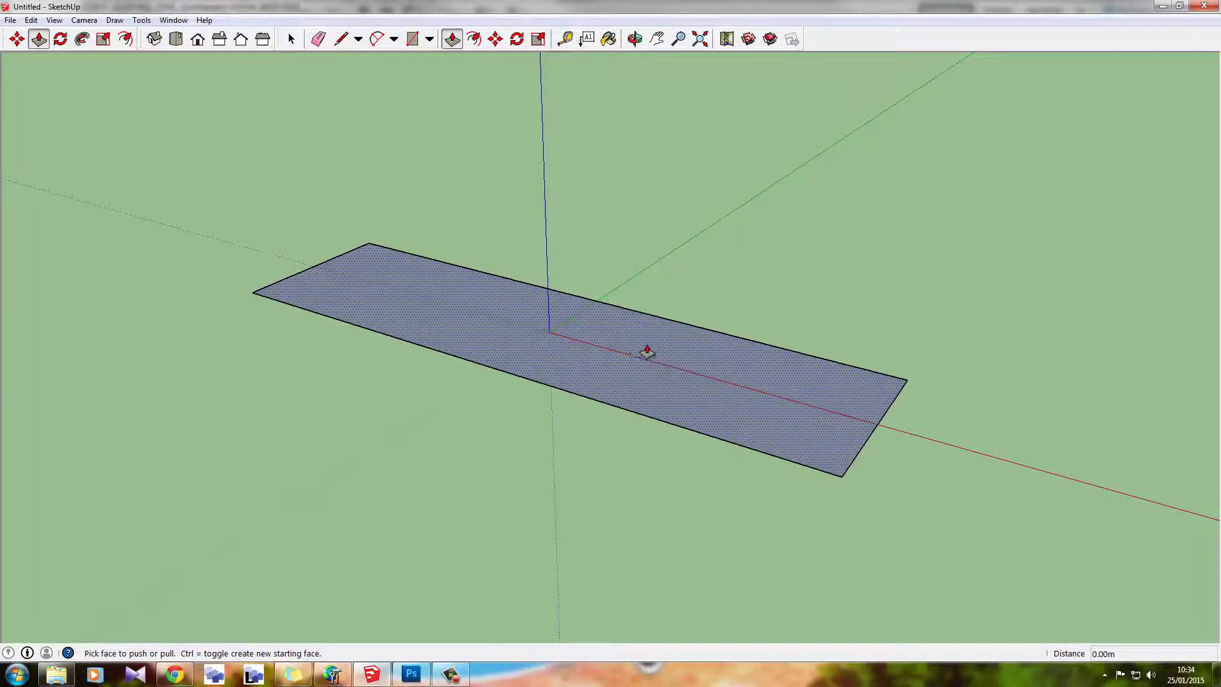
pyautogui.moveTo(646, 354); pyautogui.dragTo(635, 380, button='middle')
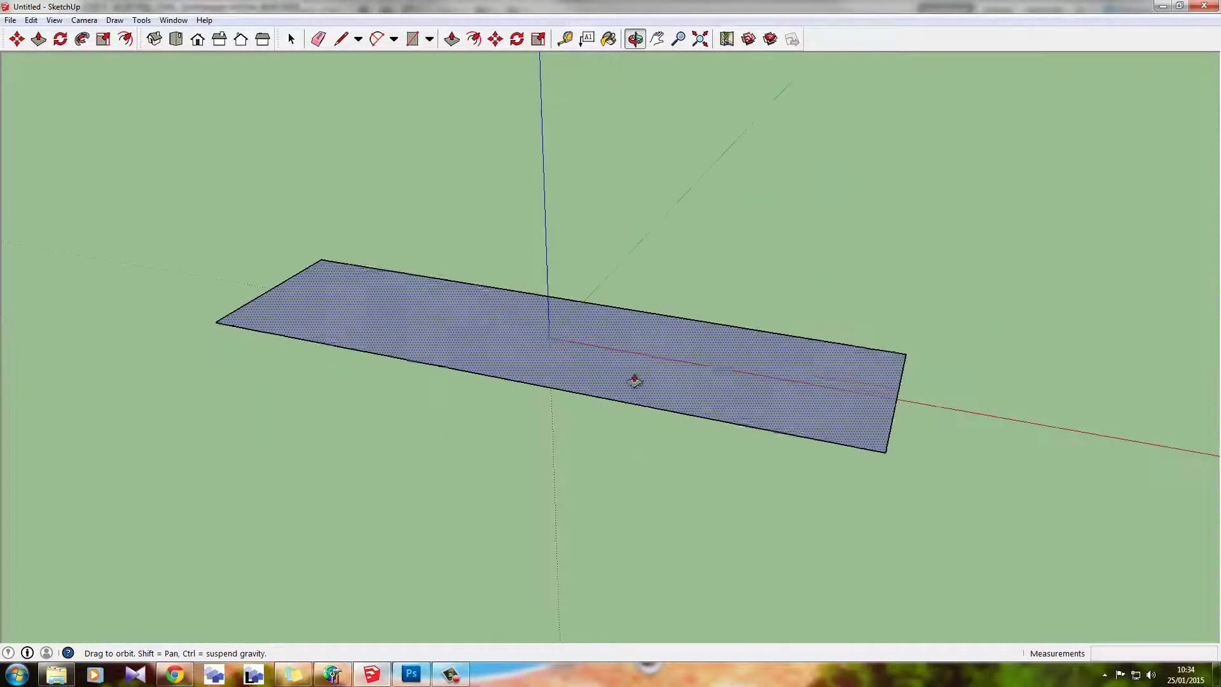
pyautogui.click(820, 411)
pyautogui.click(827, 413)
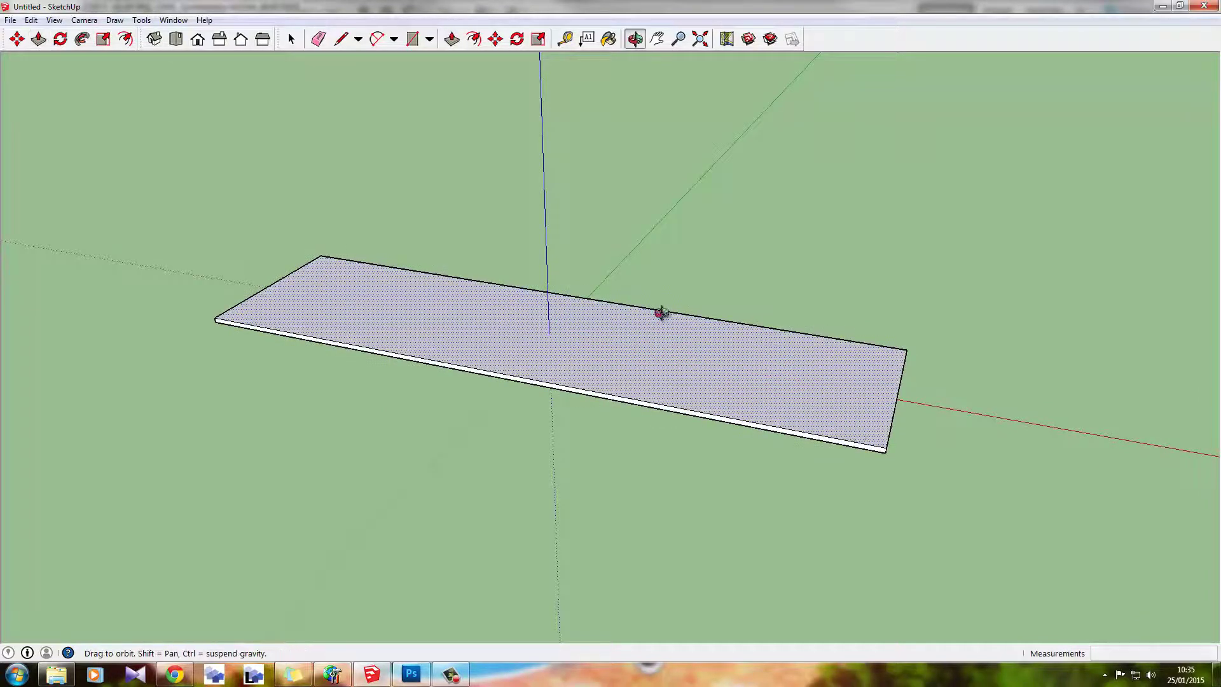
pyautogui.moveTo(659, 313); pyautogui.dragTo(733, 417, button='middle')
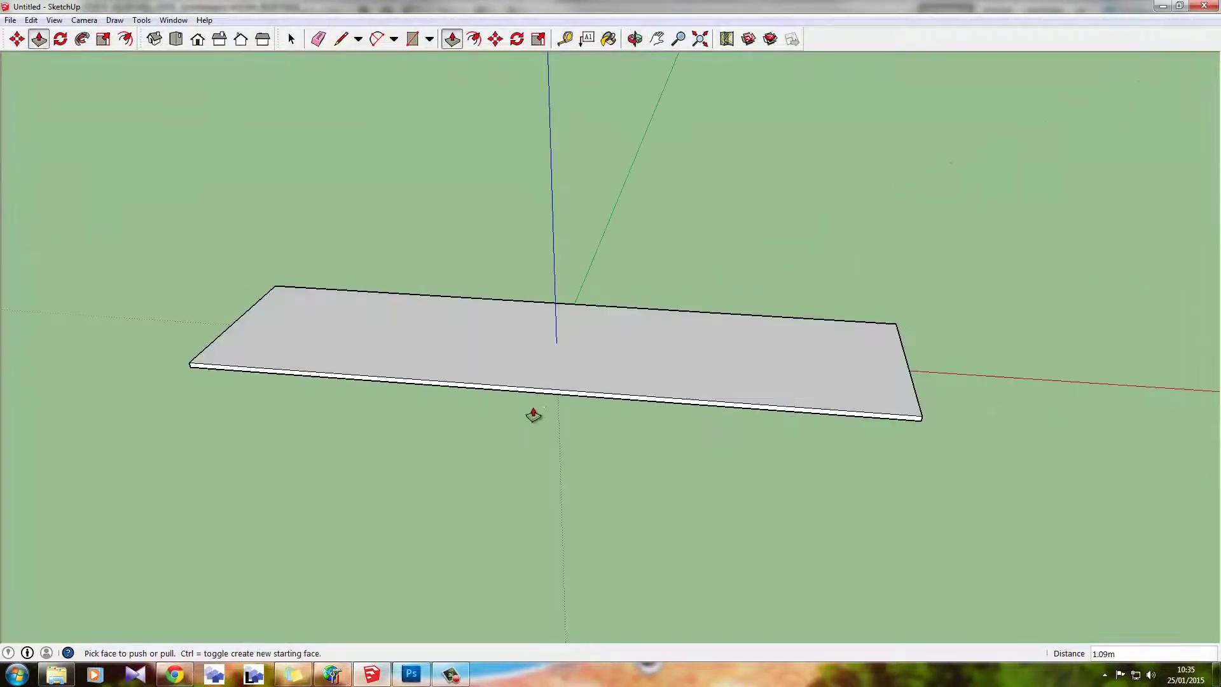
pyautogui.moveTo(531, 417); pyautogui.dragTo(526, 414, button='middle')
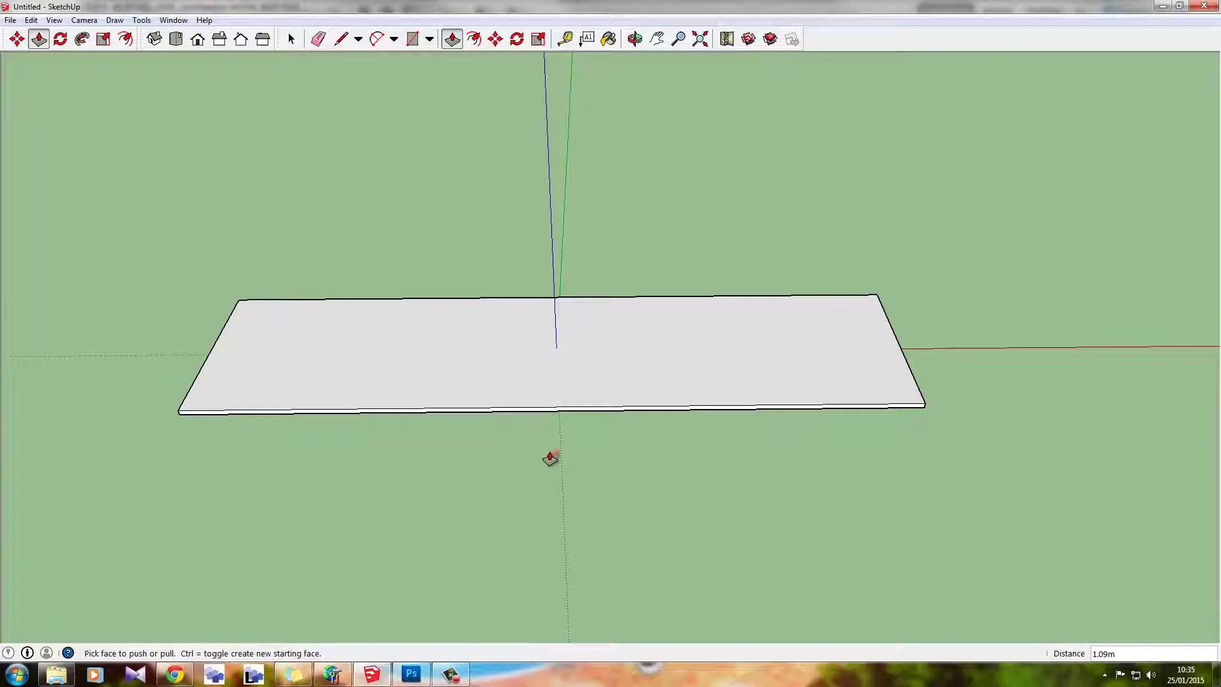
# Step: Switch to Photoshop, inspect the aerial apron image at about 35% zoom, and return to SketchUp
pyautogui.click(411, 674)
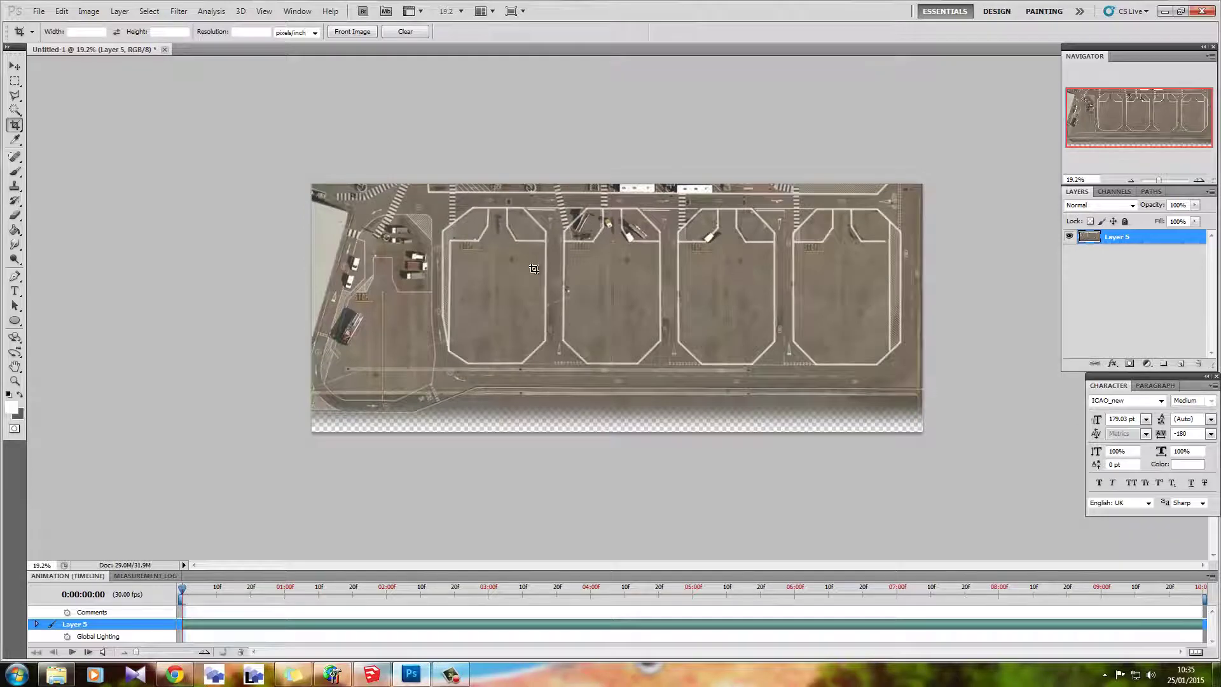
pyautogui.moveTo(1160, 180); pyautogui.dragTo(1161, 180)
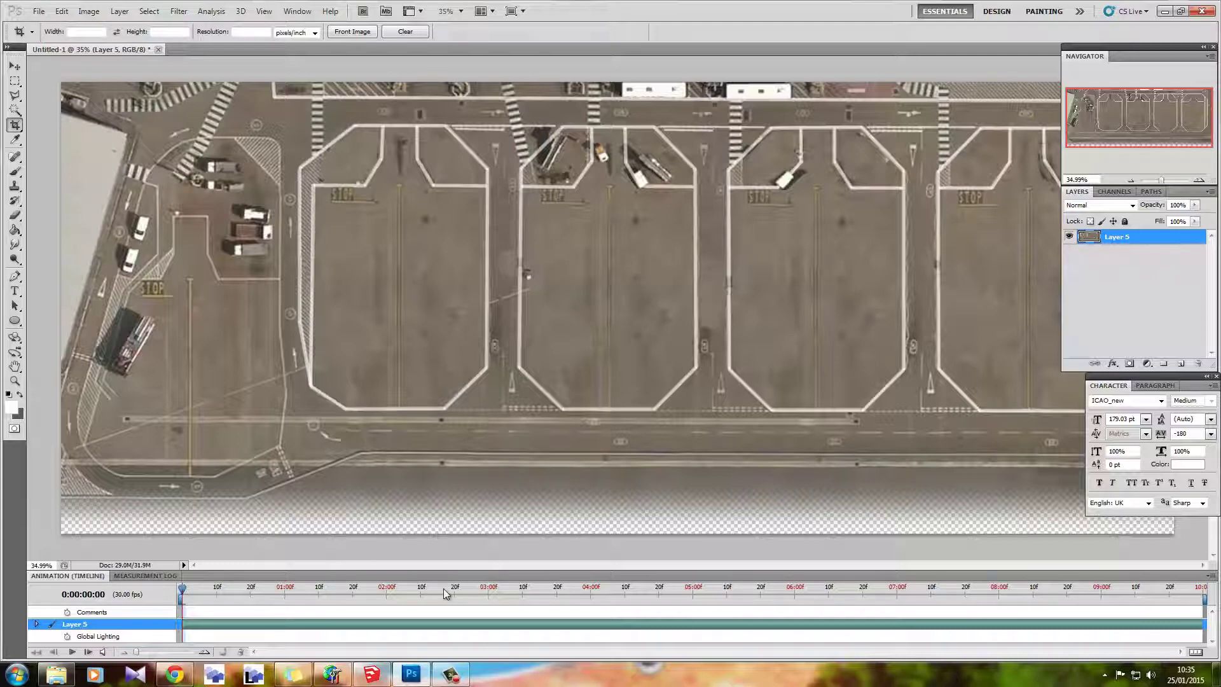
pyautogui.click(371, 674)
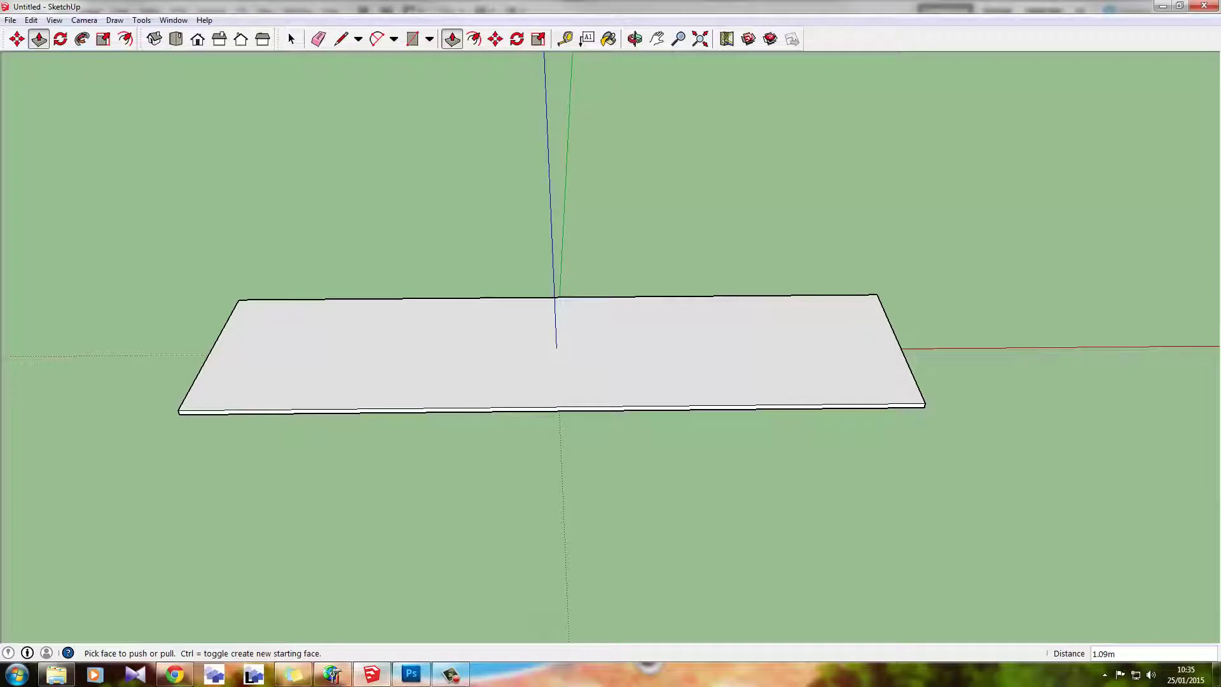
# Step: Paint the top face of the slab with the SH1 aerial apron material from the in-model materials
pyautogui.moveTo(1058, 6); pyautogui.dragTo(1106, 64)
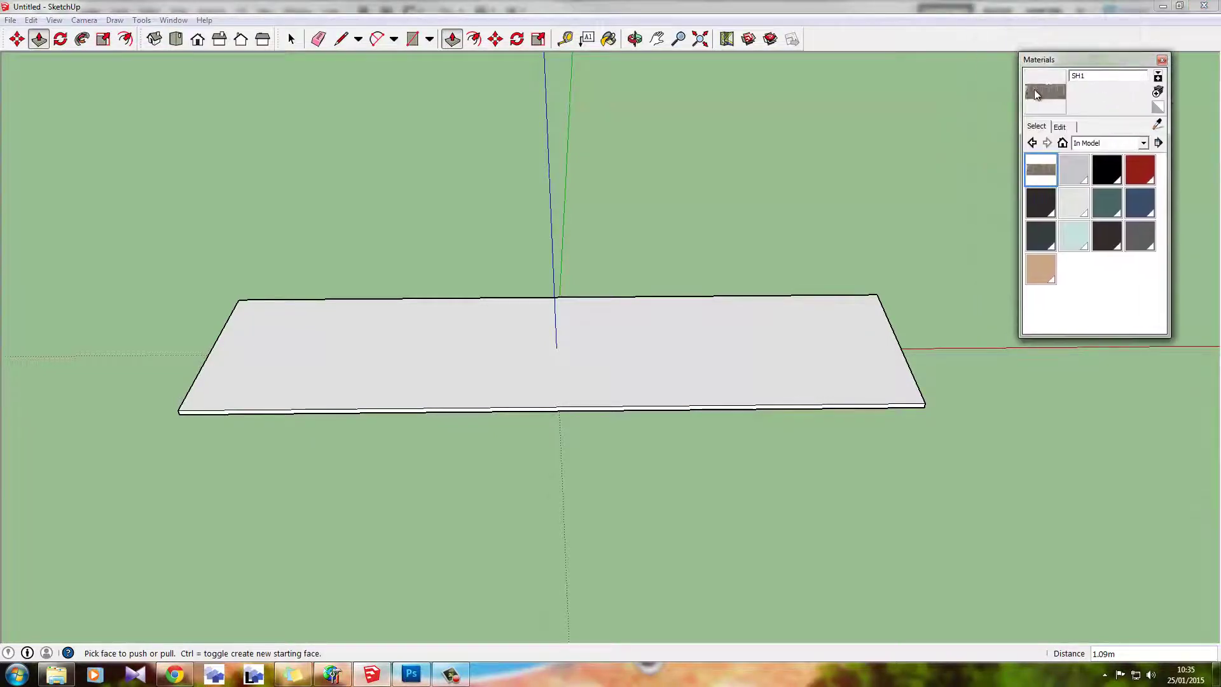
pyautogui.moveTo(1079, 60); pyautogui.dragTo(1096, 60)
pyautogui.click(1178, 60)
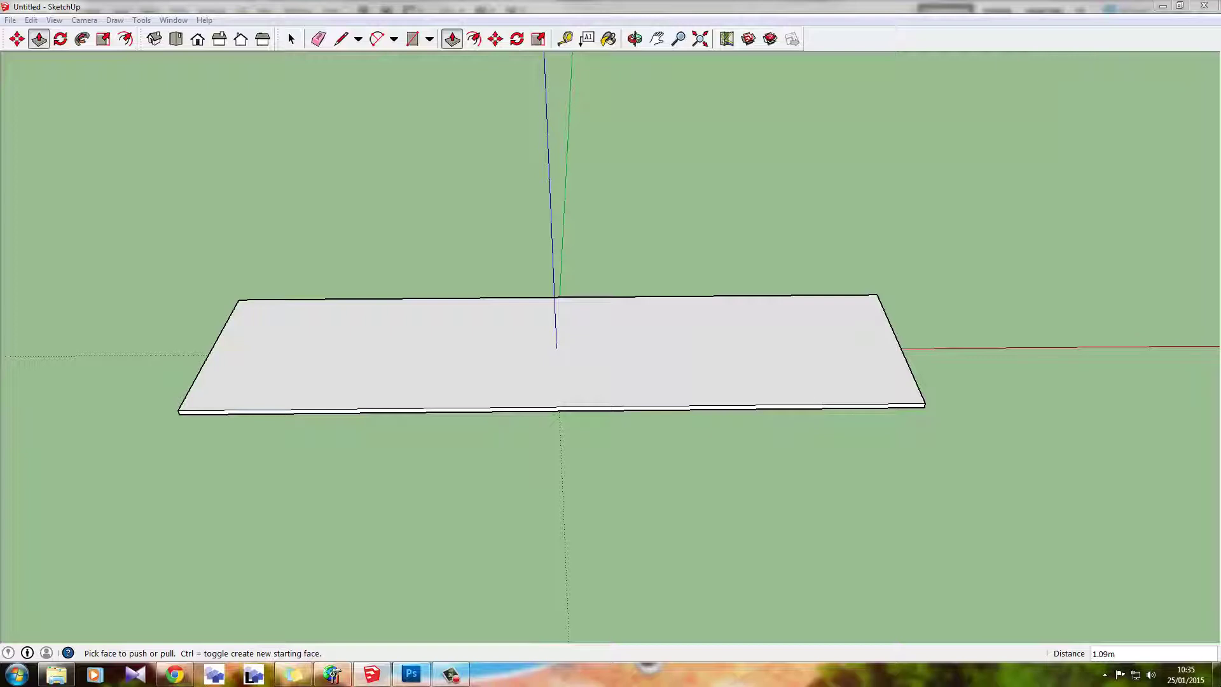
pyautogui.press('b')
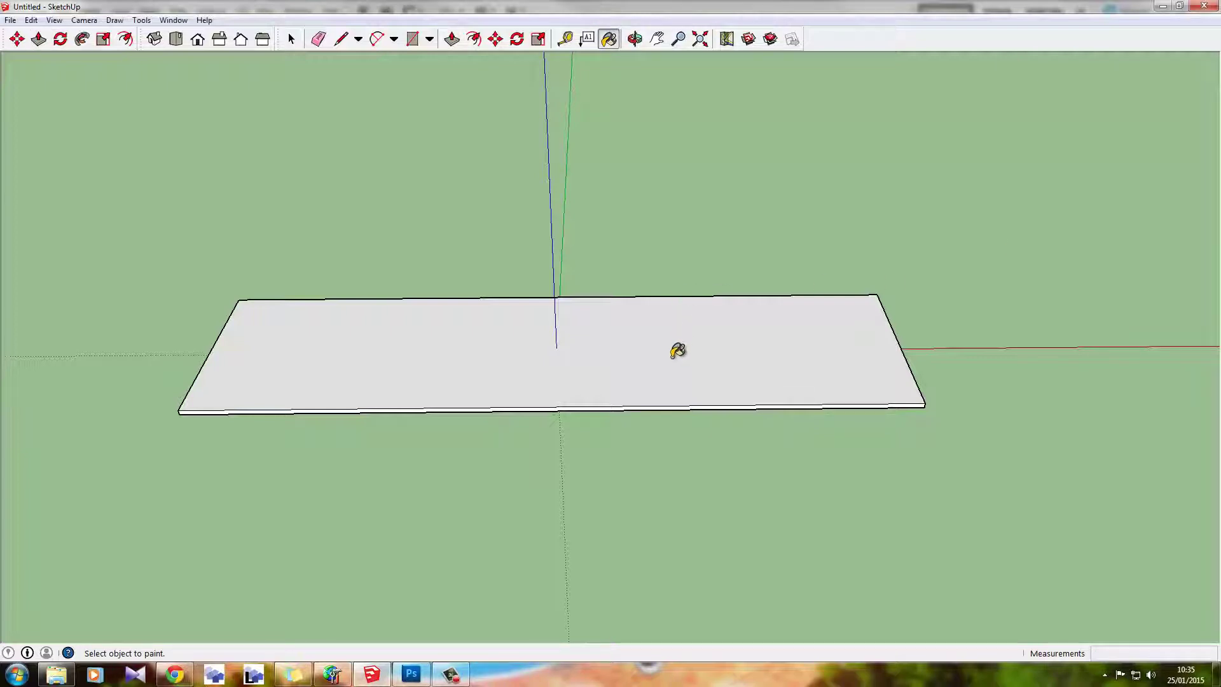
pyautogui.click(633, 296)
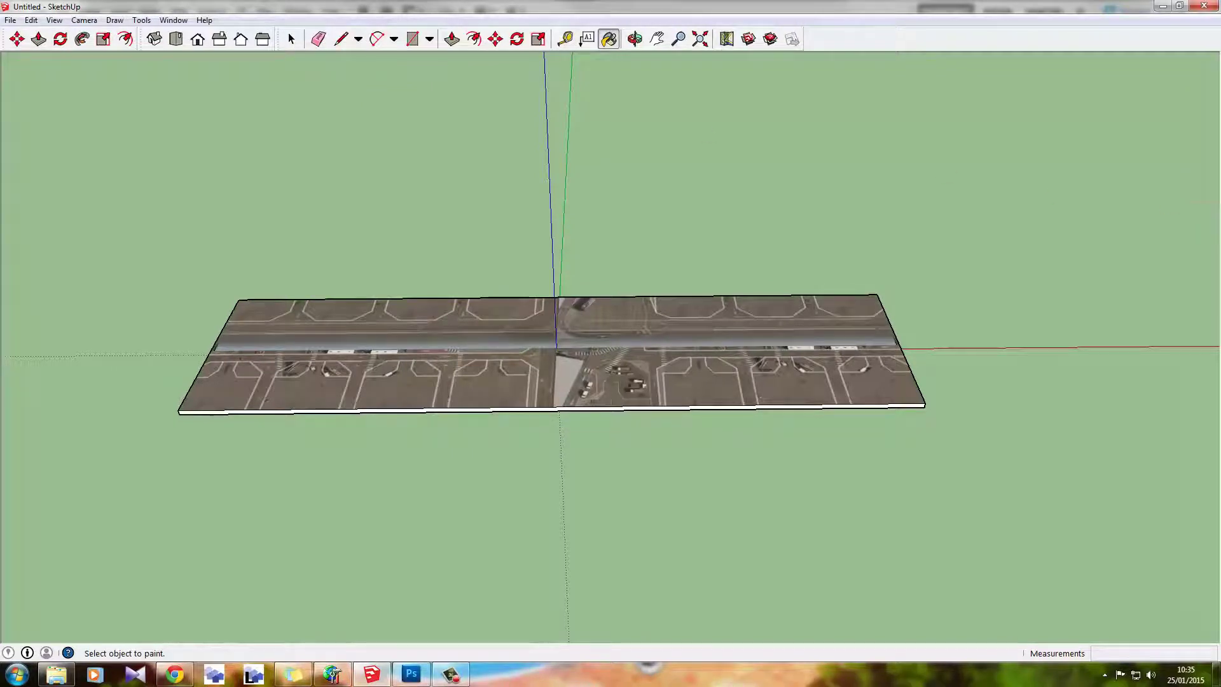
# Step: Push/Pull the slab's long front side outward to make the textured slab deeper
pyautogui.moveTo(717, 330); pyautogui.dragTo(569, 155, button='middle')
pyautogui.click(451, 39)
pyautogui.moveTo(610, 358); pyautogui.dragTo(690, 448, button='middle')
pyautogui.click(697, 436)
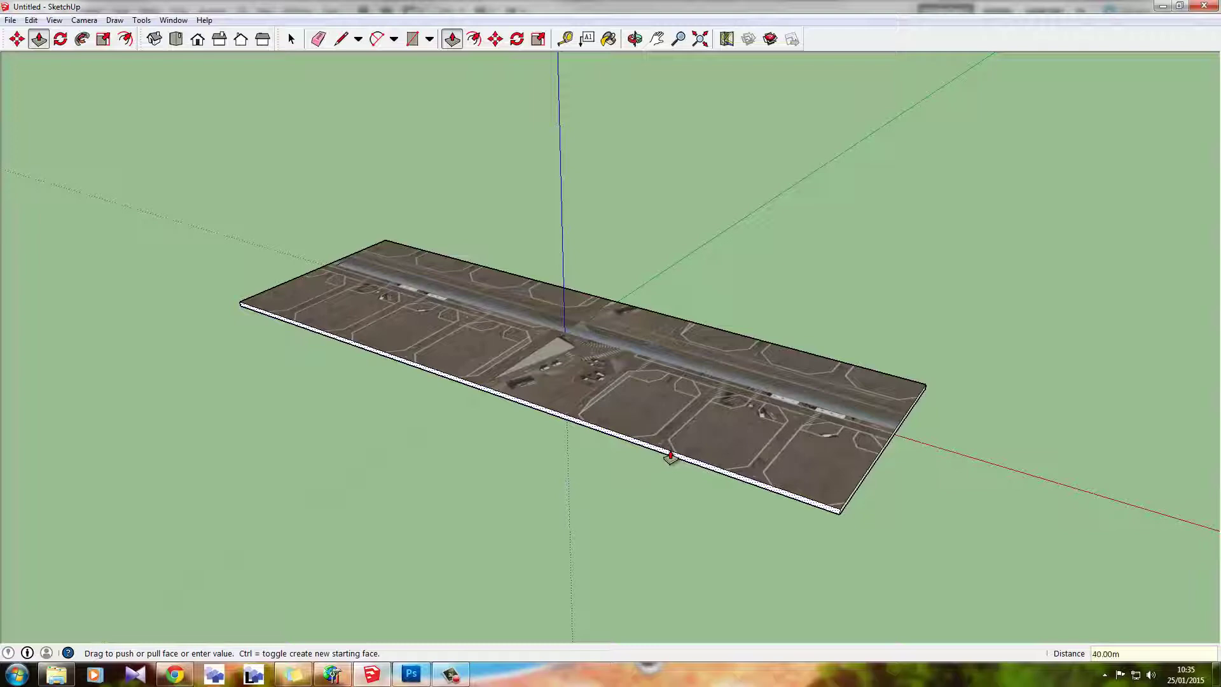
pyautogui.moveTo(539, 405); pyautogui.dragTo(559, 476, button='middle')
# Step: Start positioning the texture on the top face and move it so an image corner meets the slab's rear left corner
pyautogui.click(291, 39)
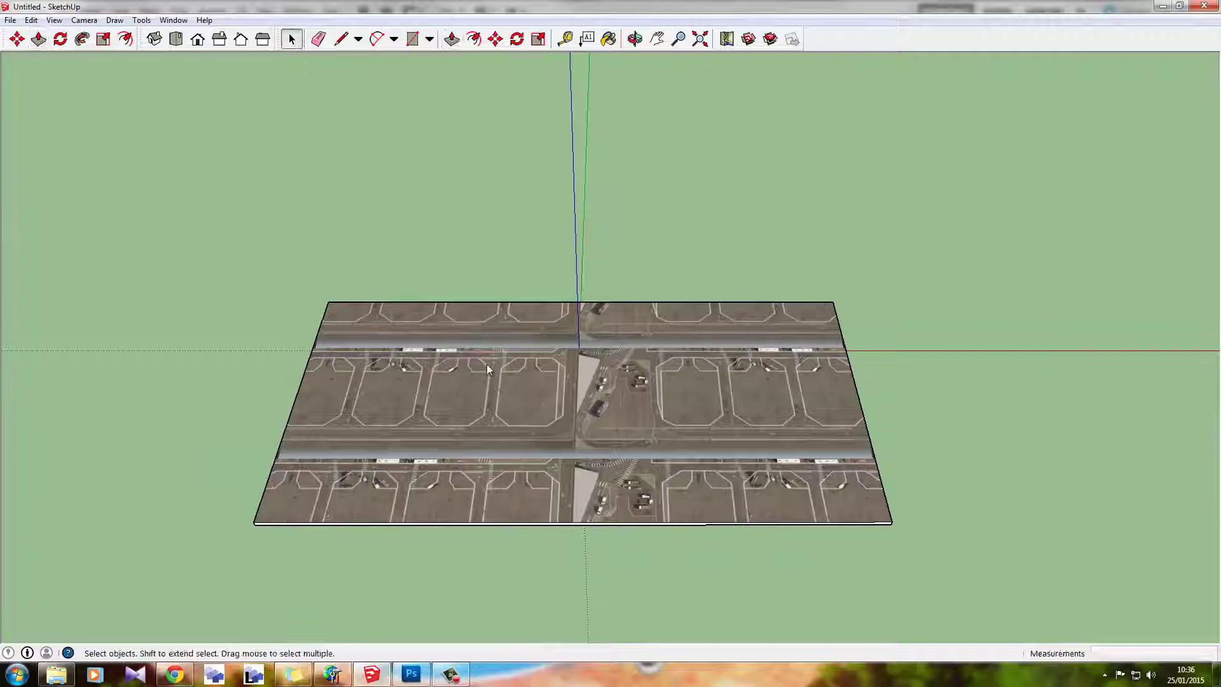
pyautogui.rightClick(476, 339)
pyautogui.moveTo(562, 510)
pyautogui.click(623, 506)
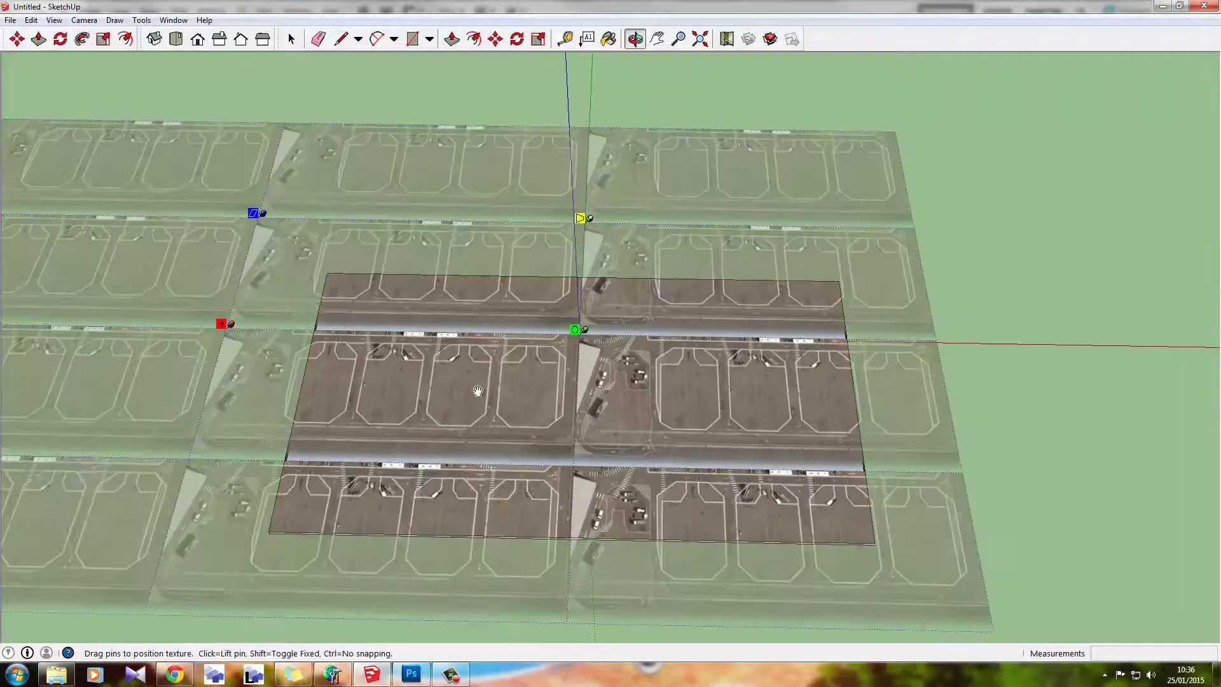
pyautogui.moveTo(477, 387); pyautogui.dragTo(532, 384)
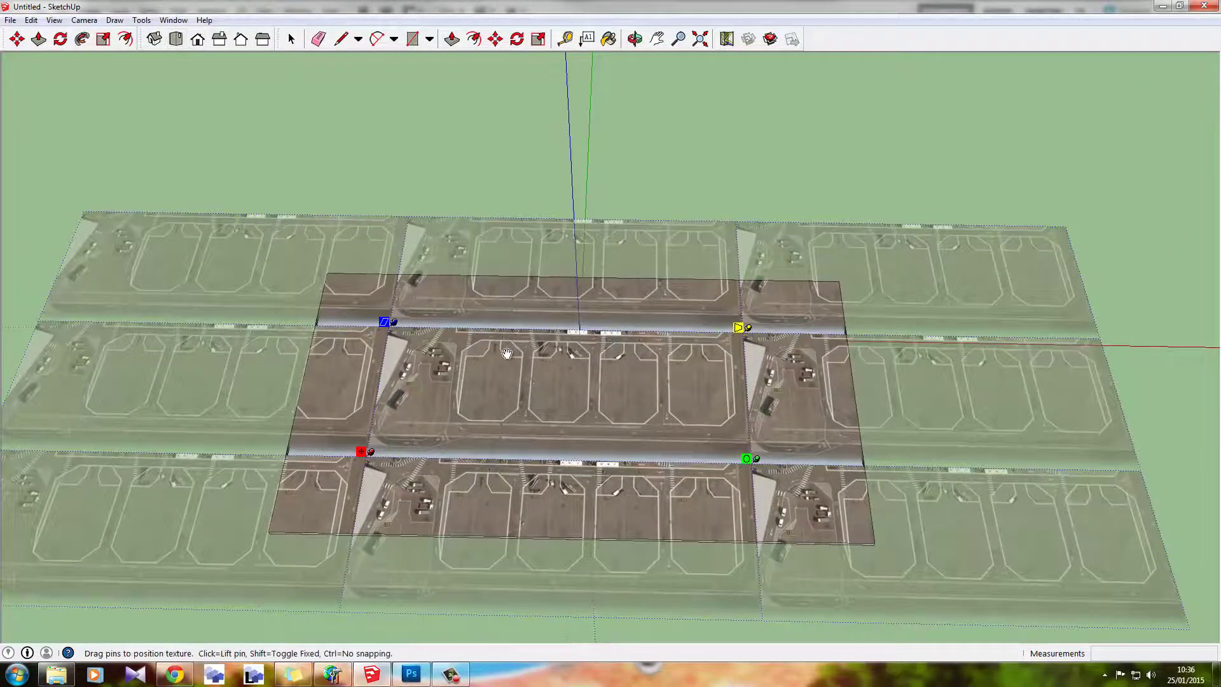
pyautogui.moveTo(506, 353); pyautogui.dragTo(460, 295)
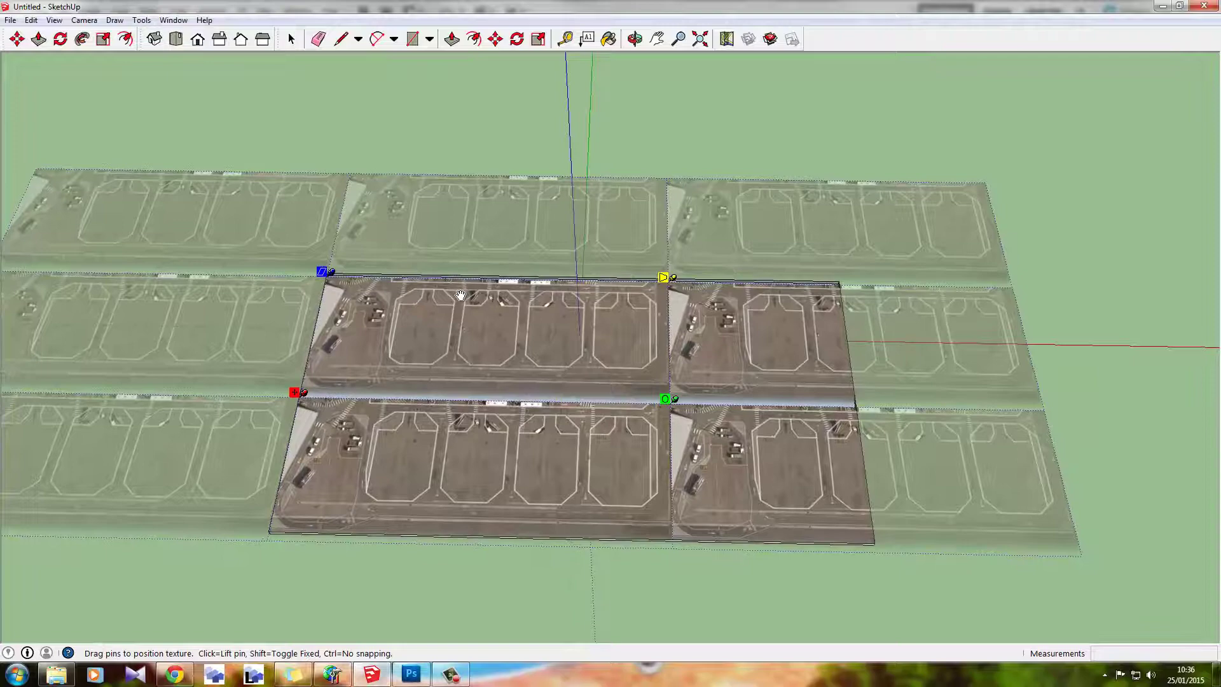
pyautogui.scroll(4, 346, 279)
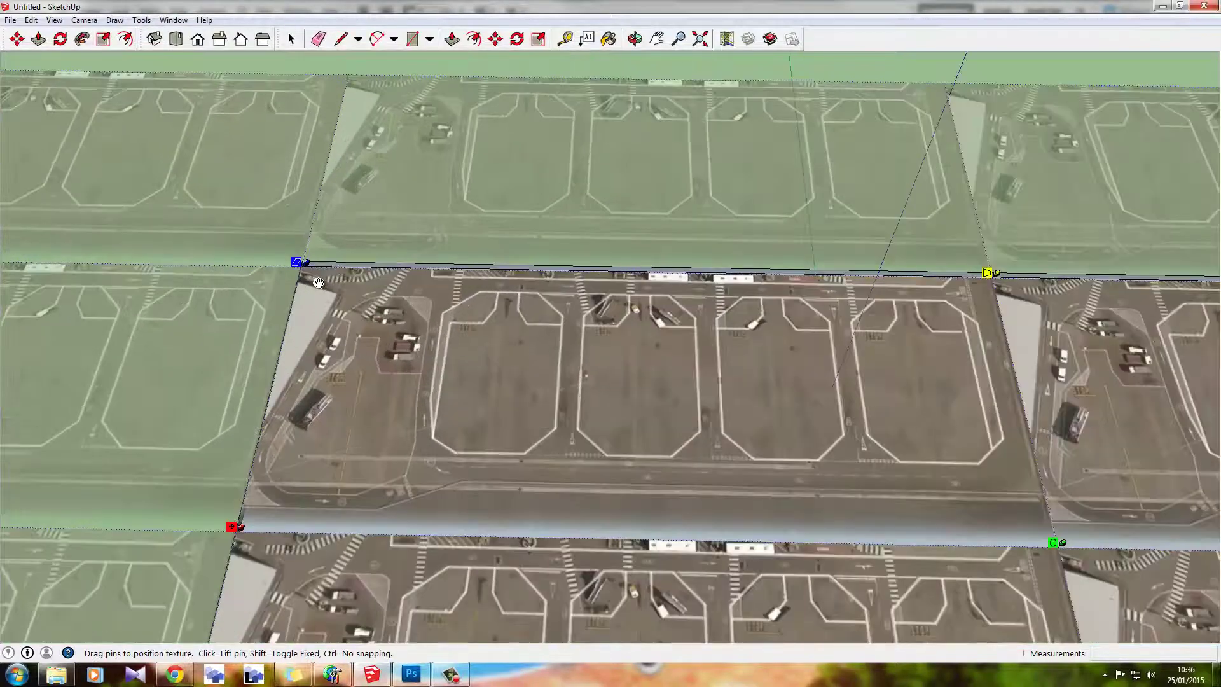
pyautogui.scroll(6, 317, 282)
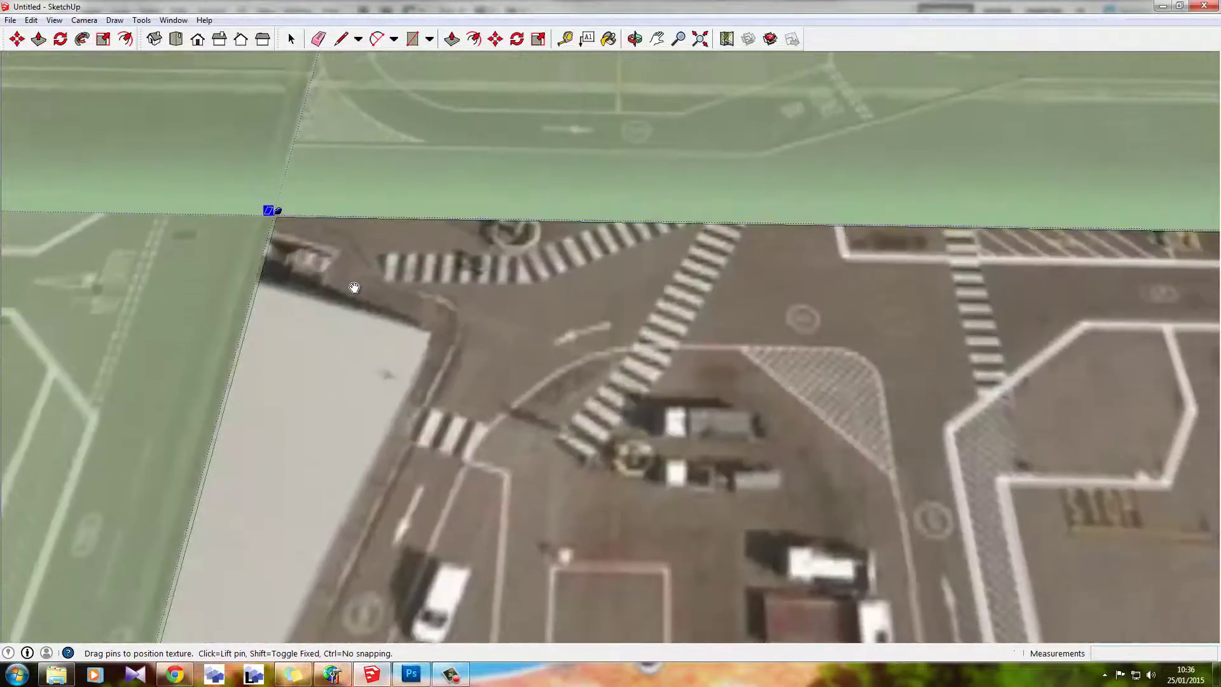
pyautogui.keyDown('shift'); pyautogui.moveTo(354, 287); pyautogui.dragTo(358, 293, button='middle'); pyautogui.keyUp('shift')
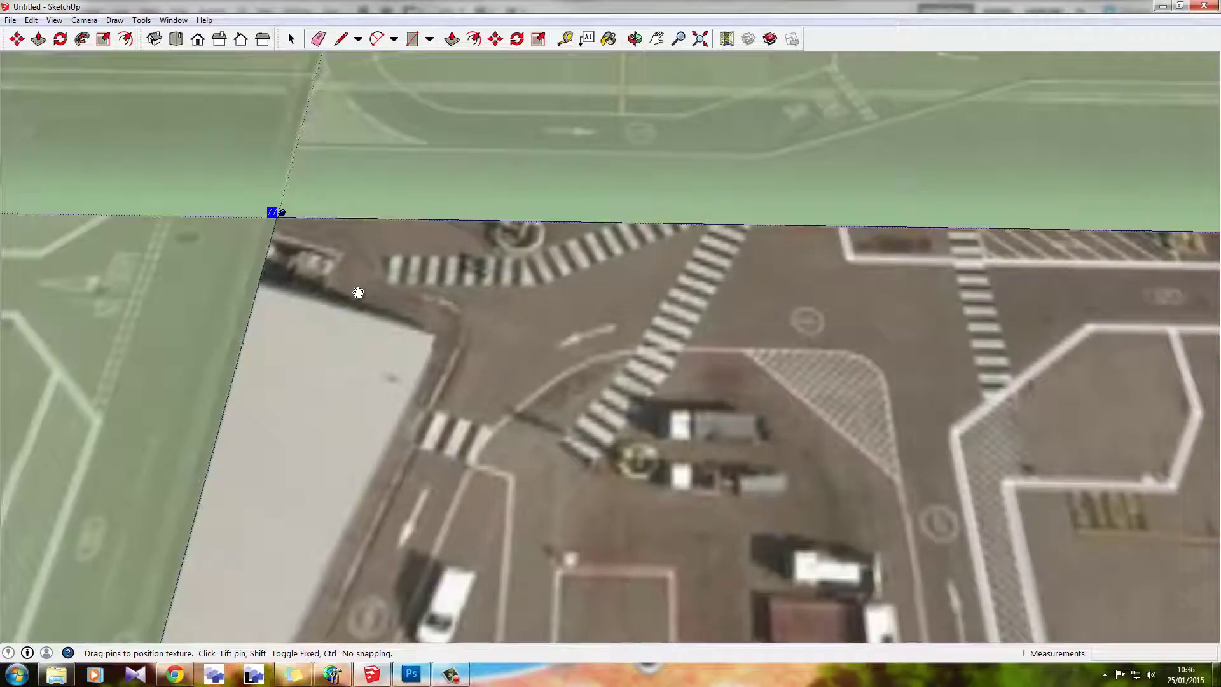
pyautogui.scroll(-8, 284, 218)
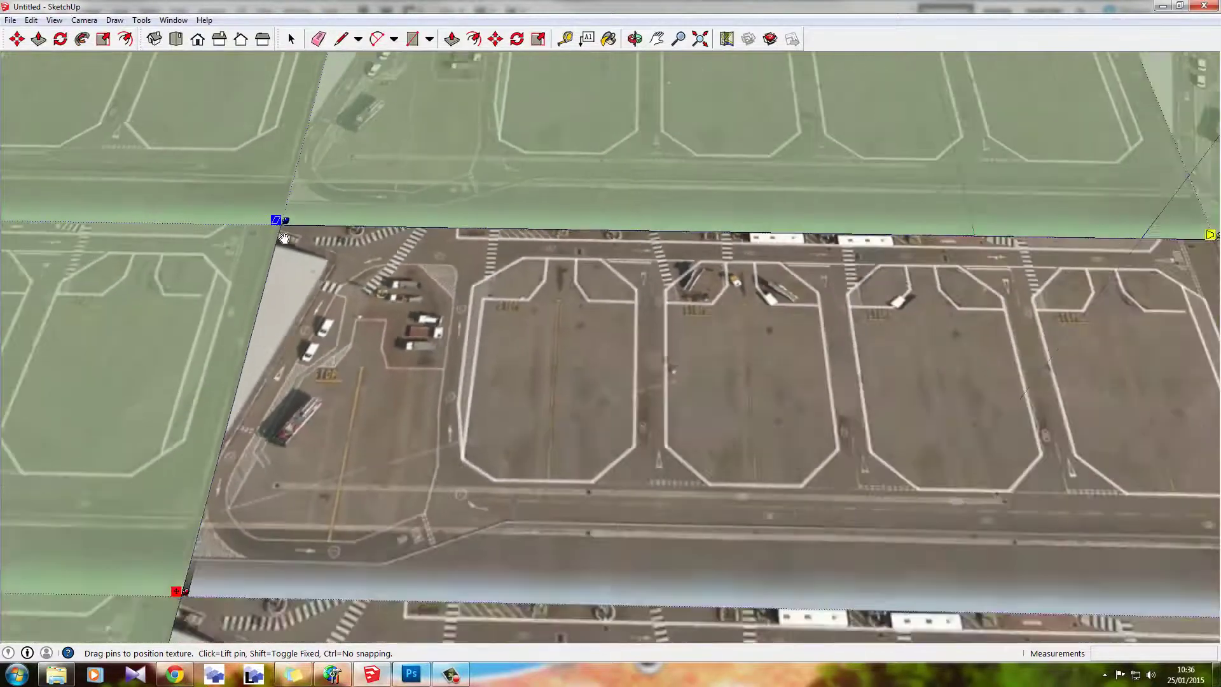
pyautogui.scroll(-4, 284, 238)
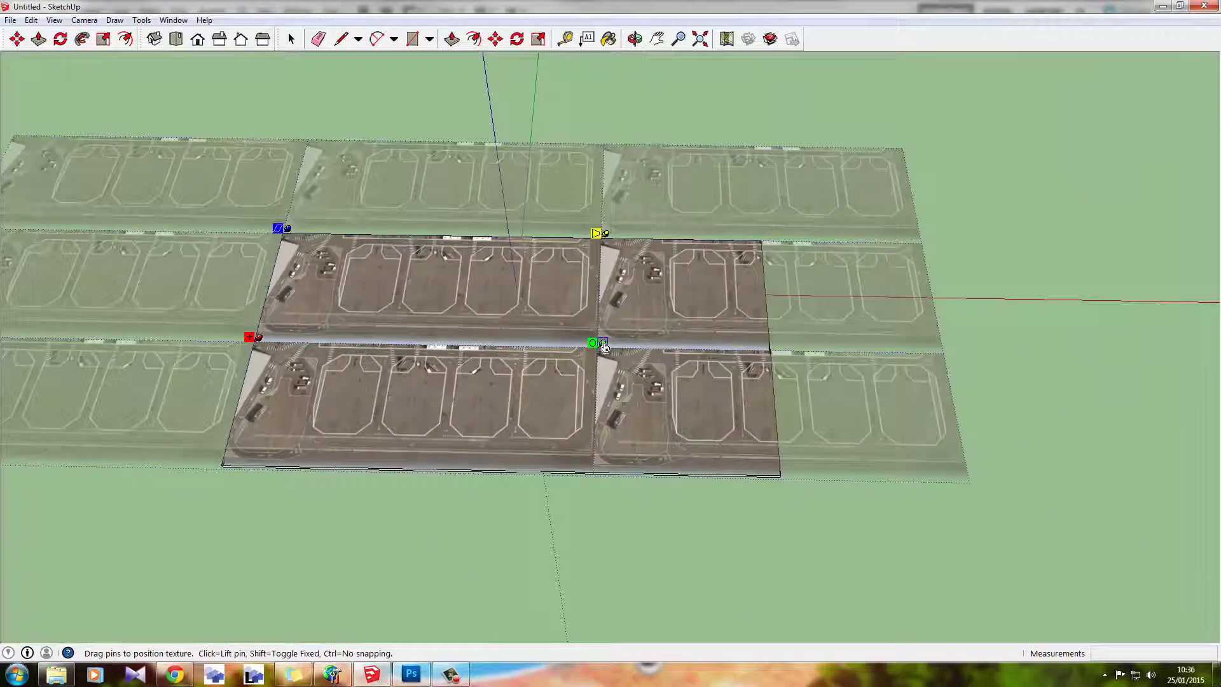
# Step: Stretch the texture with its green pin so one image spans the slab's length, realign its rear left corner and finish positioning
pyautogui.moveTo(601, 344); pyautogui.dragTo(766, 347)
pyautogui.moveTo(591, 306); pyautogui.dragTo(589, 363)
pyautogui.scroll(6, 283, 234)
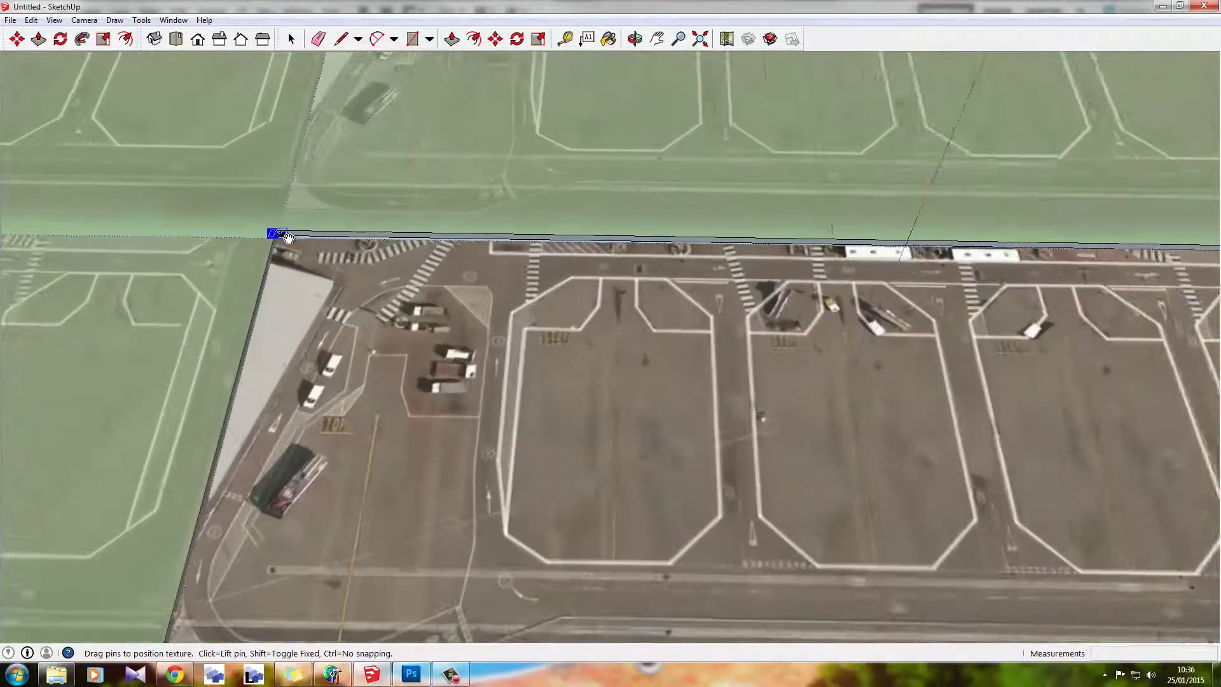
pyautogui.scroll(4, 284, 235)
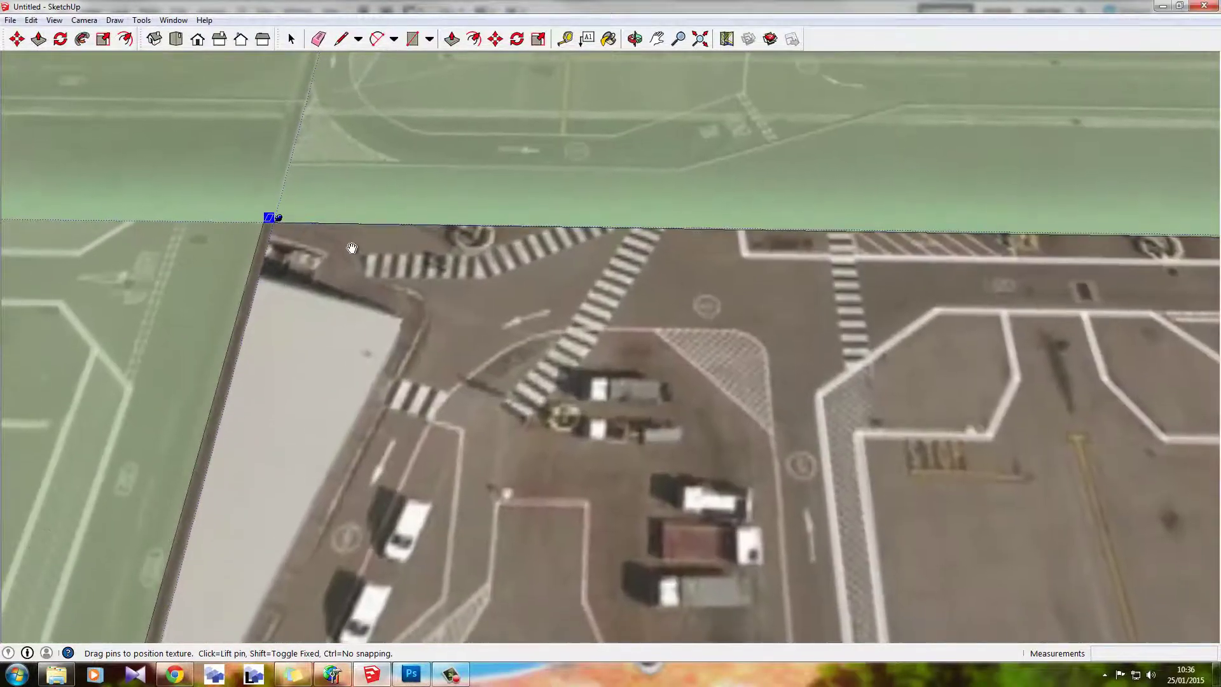
pyautogui.moveTo(348, 248); pyautogui.dragTo(342, 248)
pyautogui.scroll(-5, 277, 234)
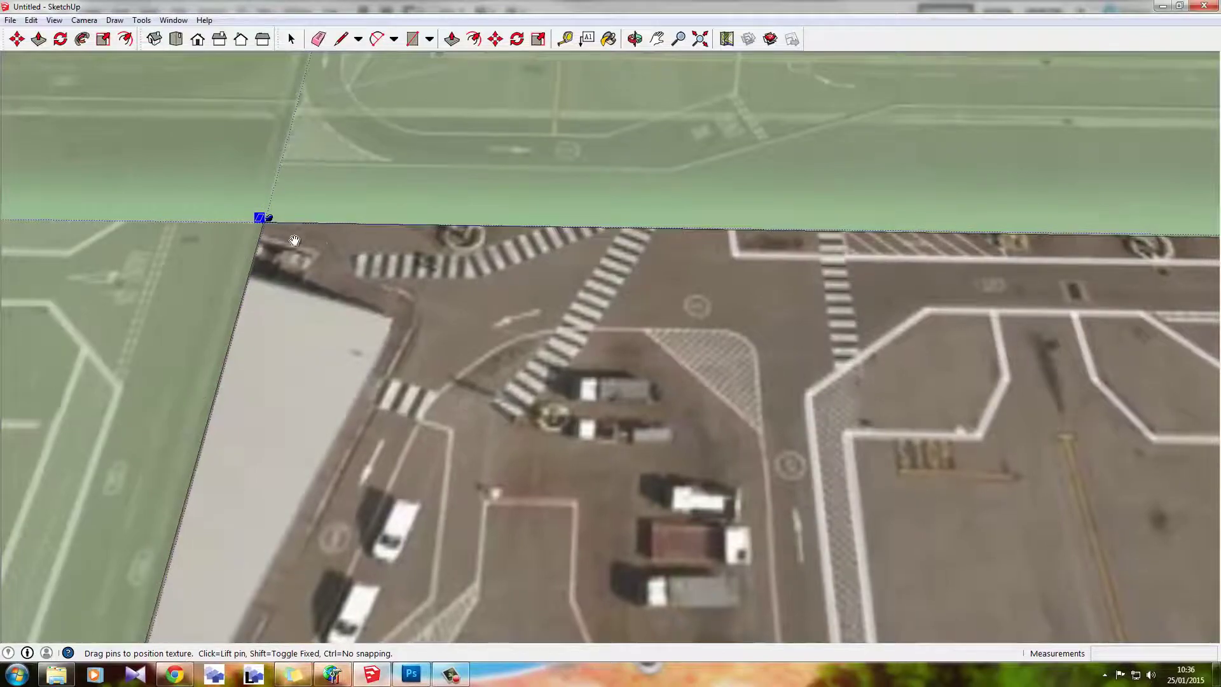
pyautogui.scroll(-3, 278, 234)
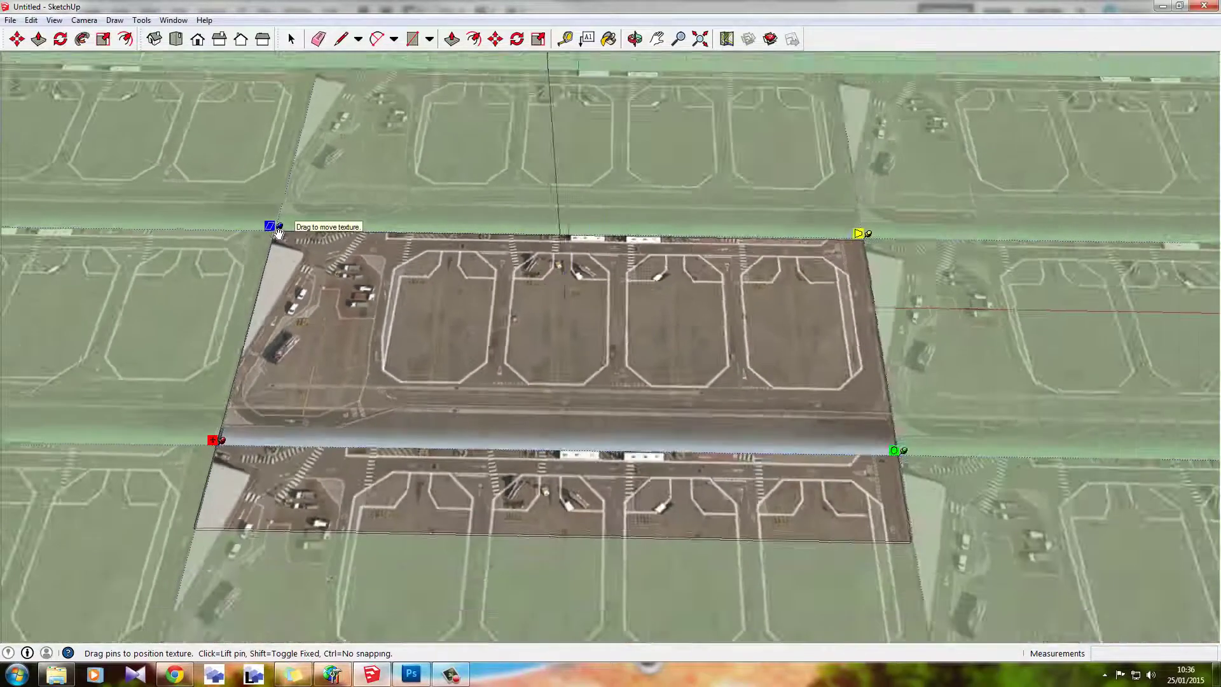
pyautogui.click(1075, 234)
pyautogui.scroll(3, 588, 366)
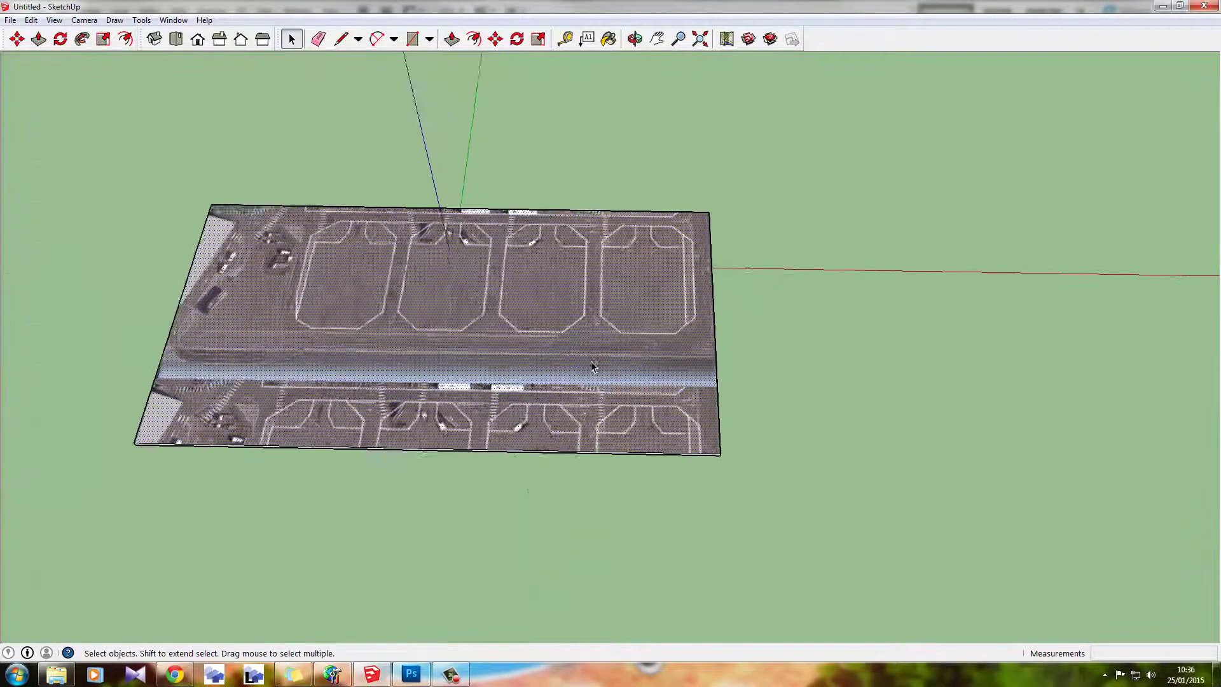
# Step: Push/Pull the slab's long front side inward about 19.86 m to trim off the repeated part of the texture
pyautogui.moveTo(589, 366); pyautogui.dragTo(585, 303, button='middle')
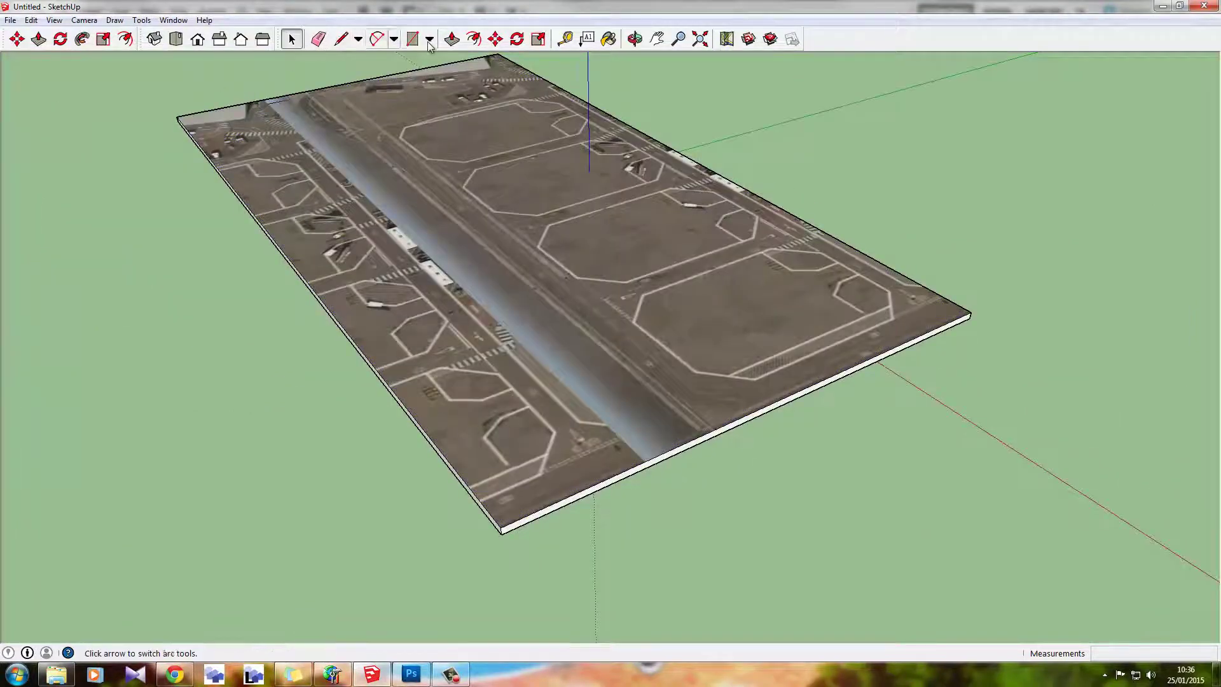
pyautogui.click(451, 38)
pyautogui.scroll(4, 737, 425)
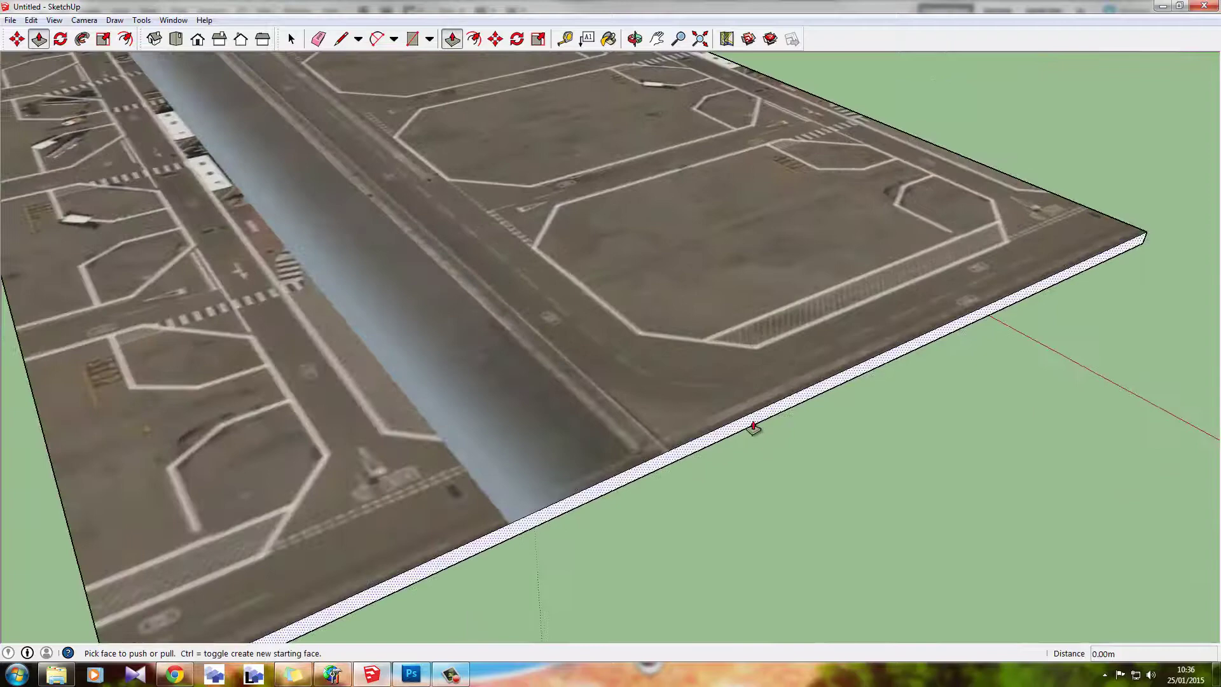
pyautogui.click(751, 426)
pyautogui.click(747, 427)
pyautogui.moveTo(572, 403); pyautogui.dragTo(251, 532, button='middle')
pyautogui.click(306, 510)
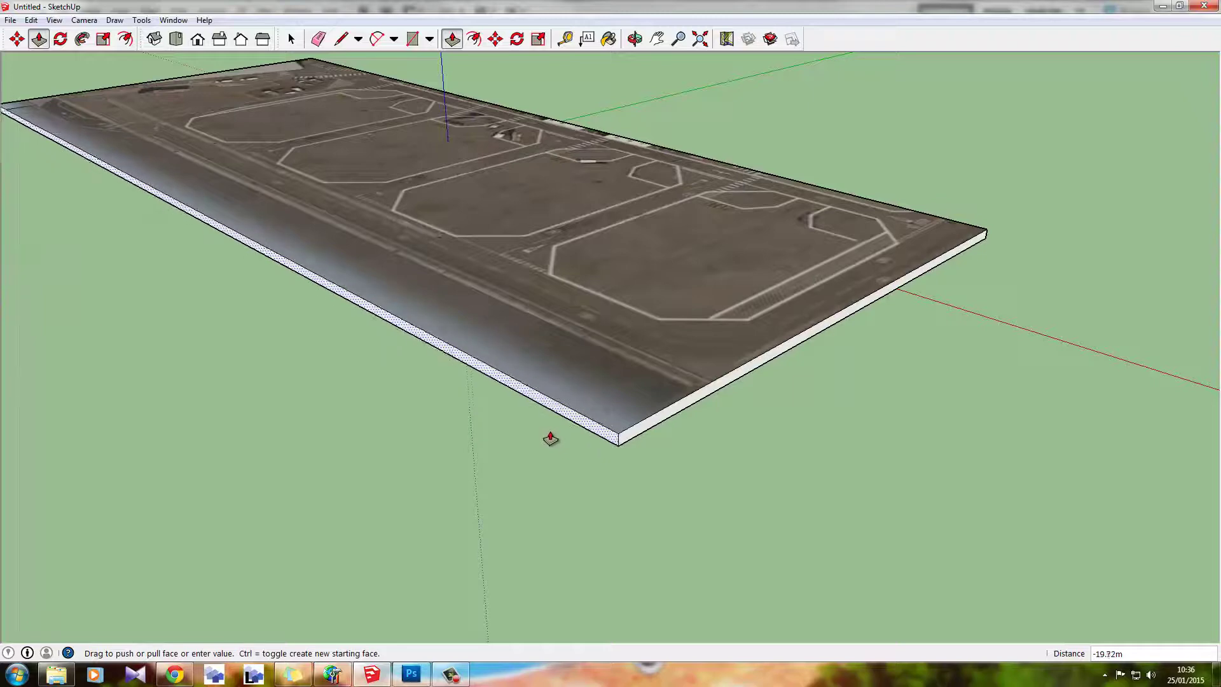
pyautogui.click(551, 438)
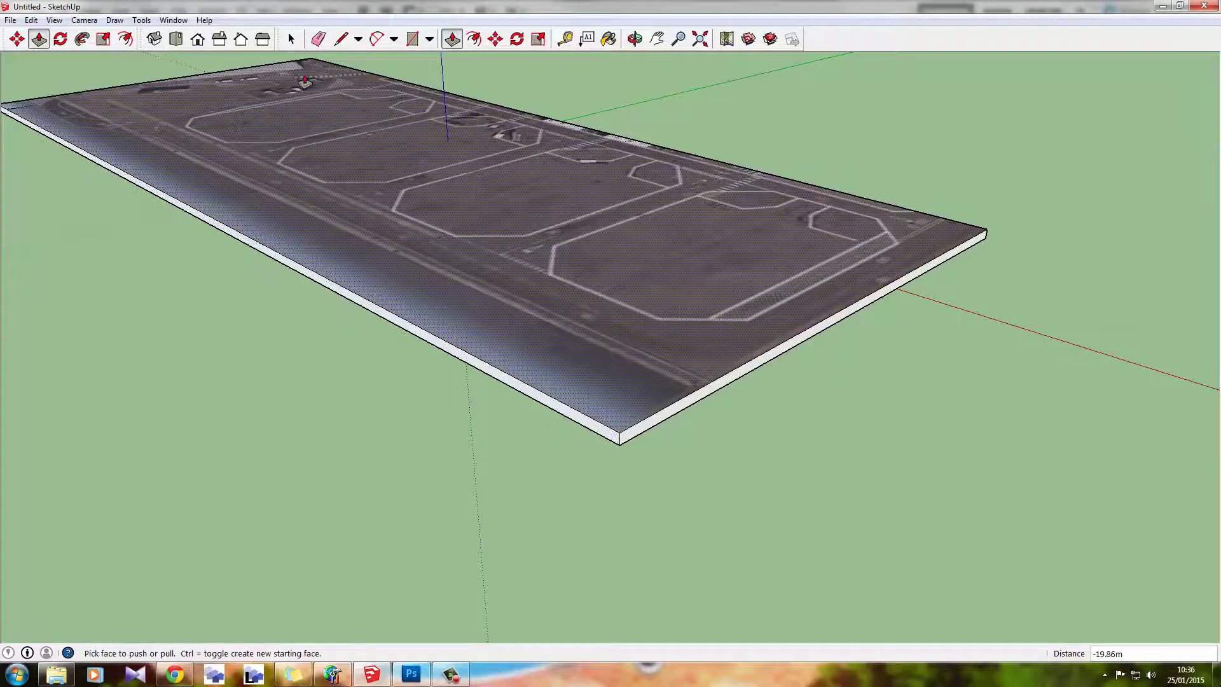
pyautogui.click(291, 39)
pyautogui.moveTo(551, 148); pyautogui.dragTo(588, 414, button='middle')
pyautogui.scroll(-3, 841, 276)
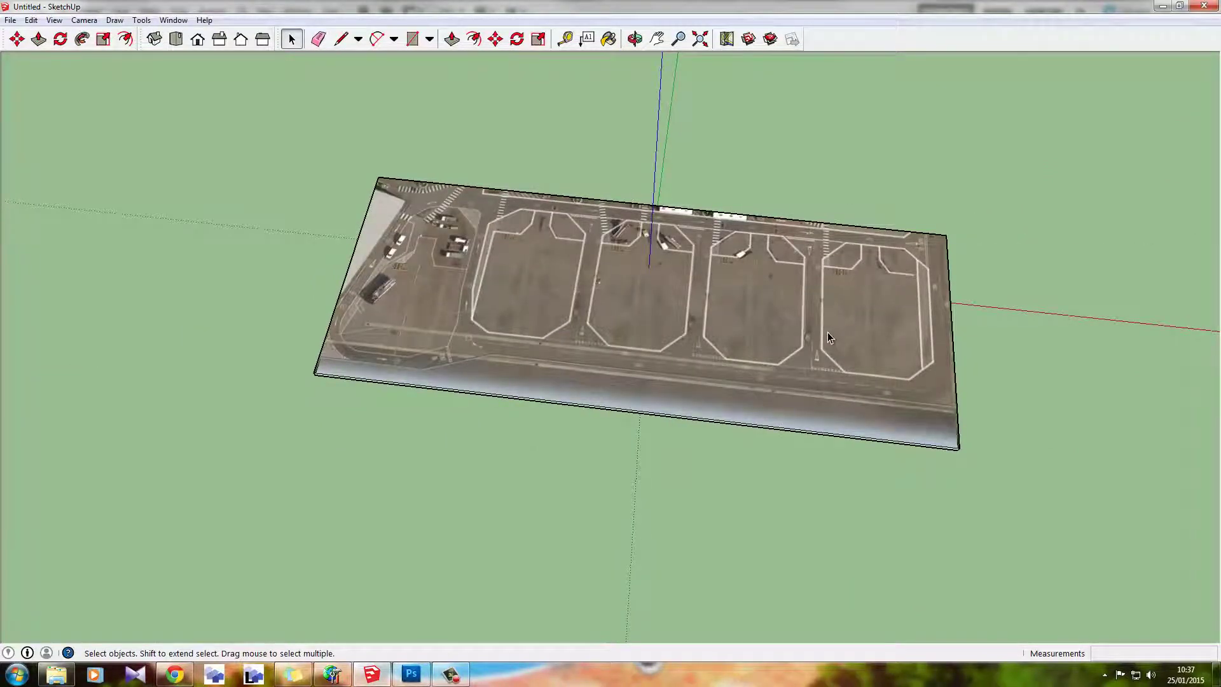
pyautogui.moveTo(538, 330); pyautogui.dragTo(651, 306, button='middle')
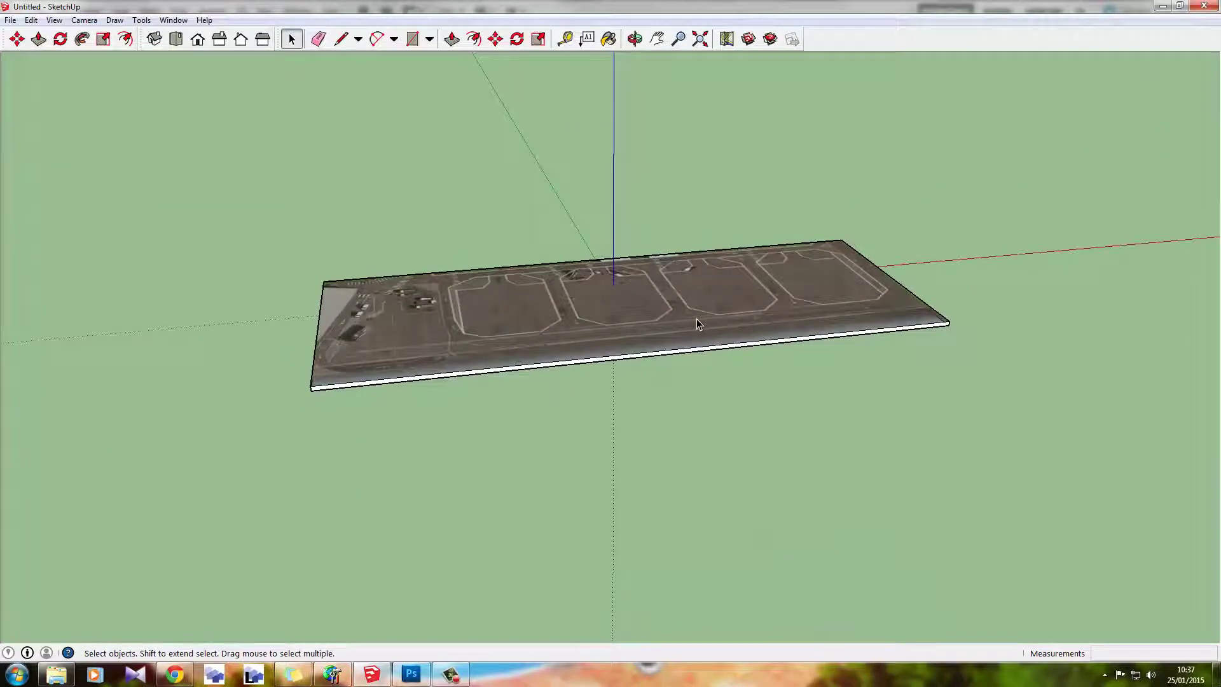
pyautogui.moveTo(696, 323); pyautogui.dragTo(627, 276, button='middle')
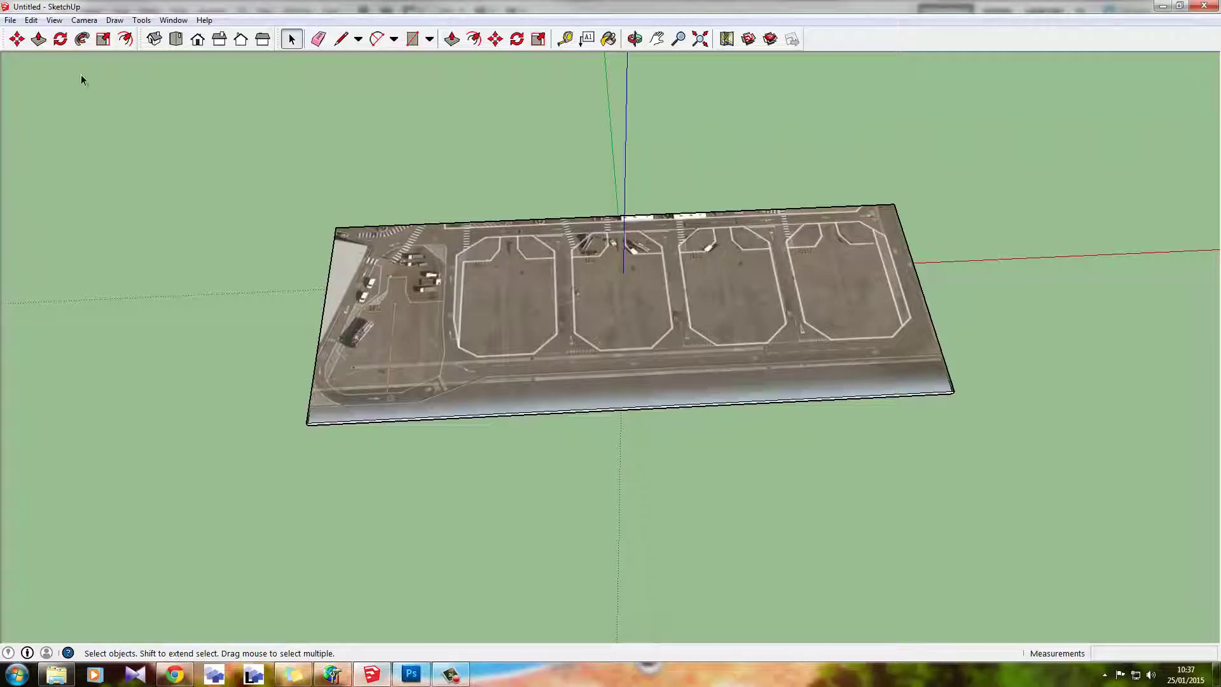
# Step: Export the 3D model as a COLLADA file named SHground into New folder inside Textures in the Pictures library
pyautogui.click(10, 21)
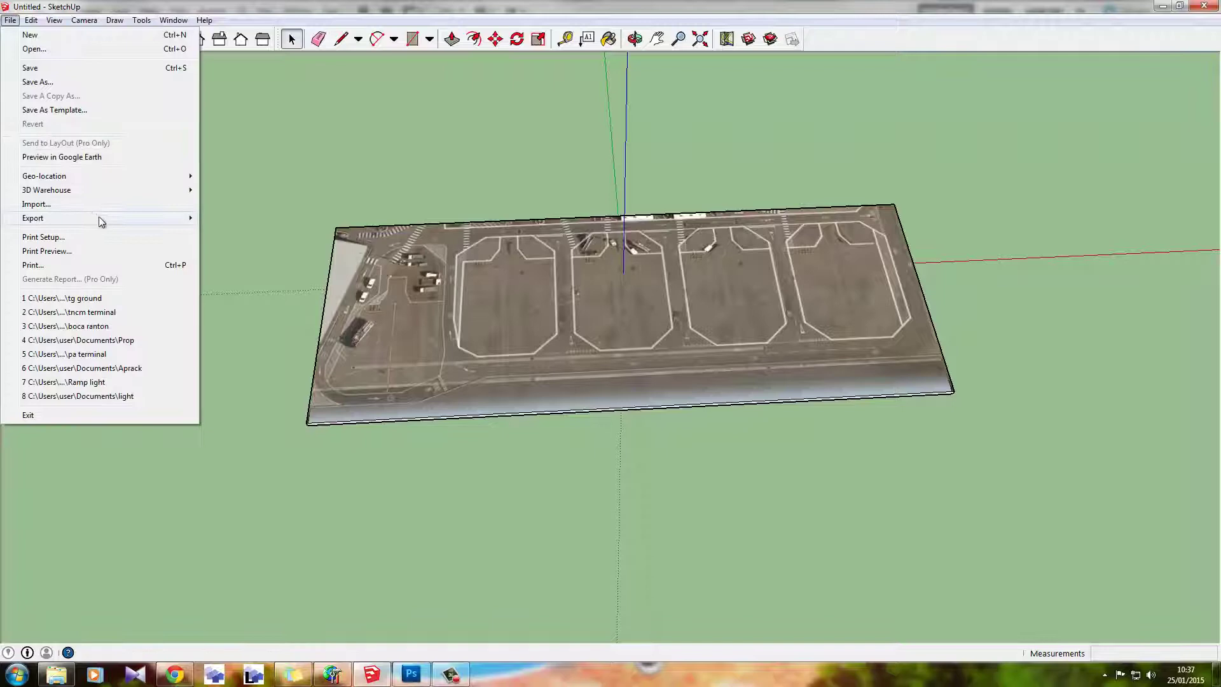
pyautogui.moveTo(98, 216)
pyautogui.click(222, 228)
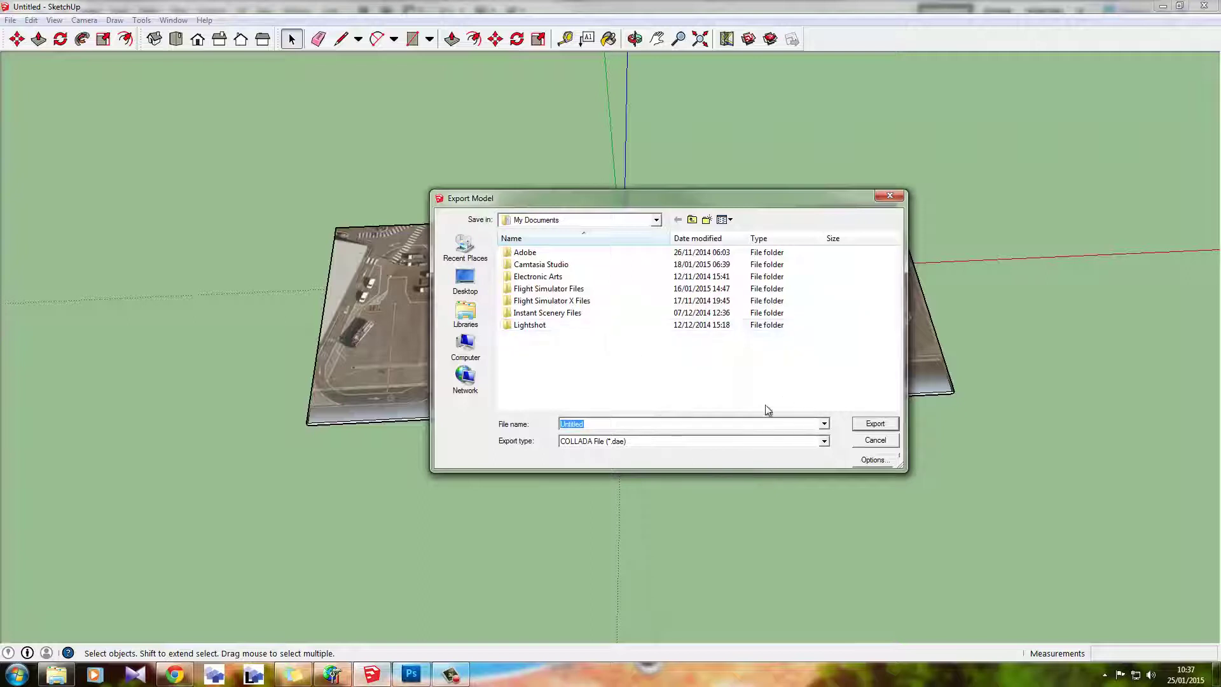
pyautogui.click(465, 316)
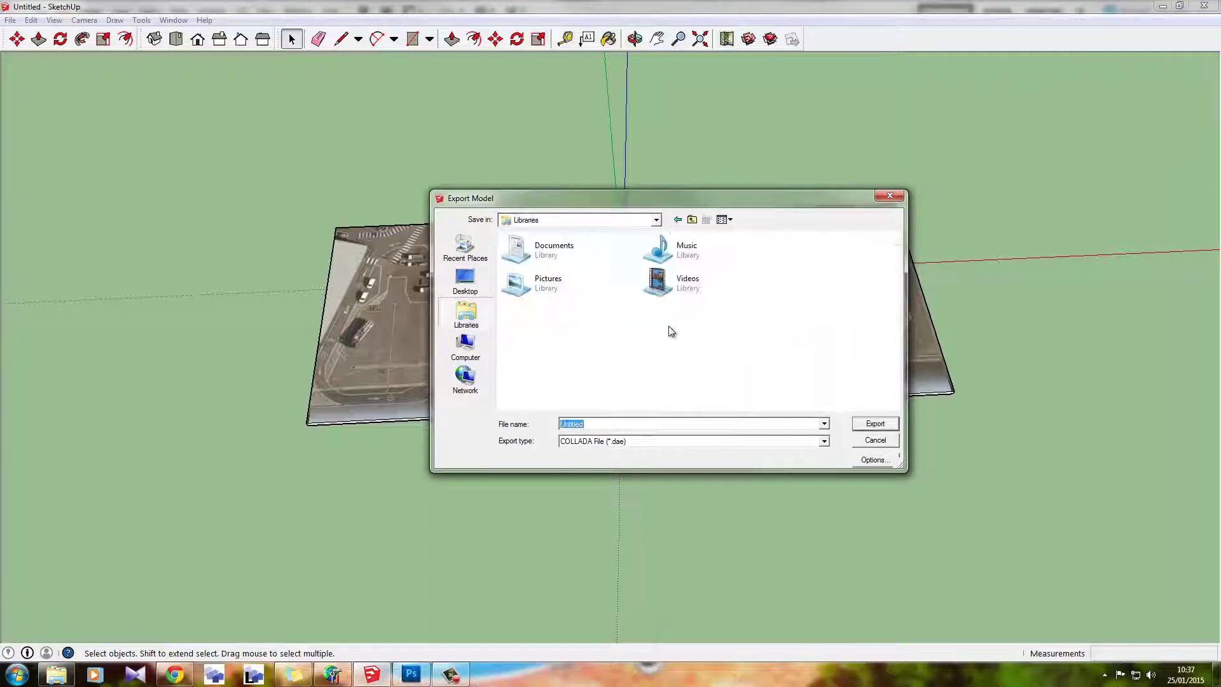
pyautogui.doubleClick(572, 288)
pyautogui.doubleClick(741, 267)
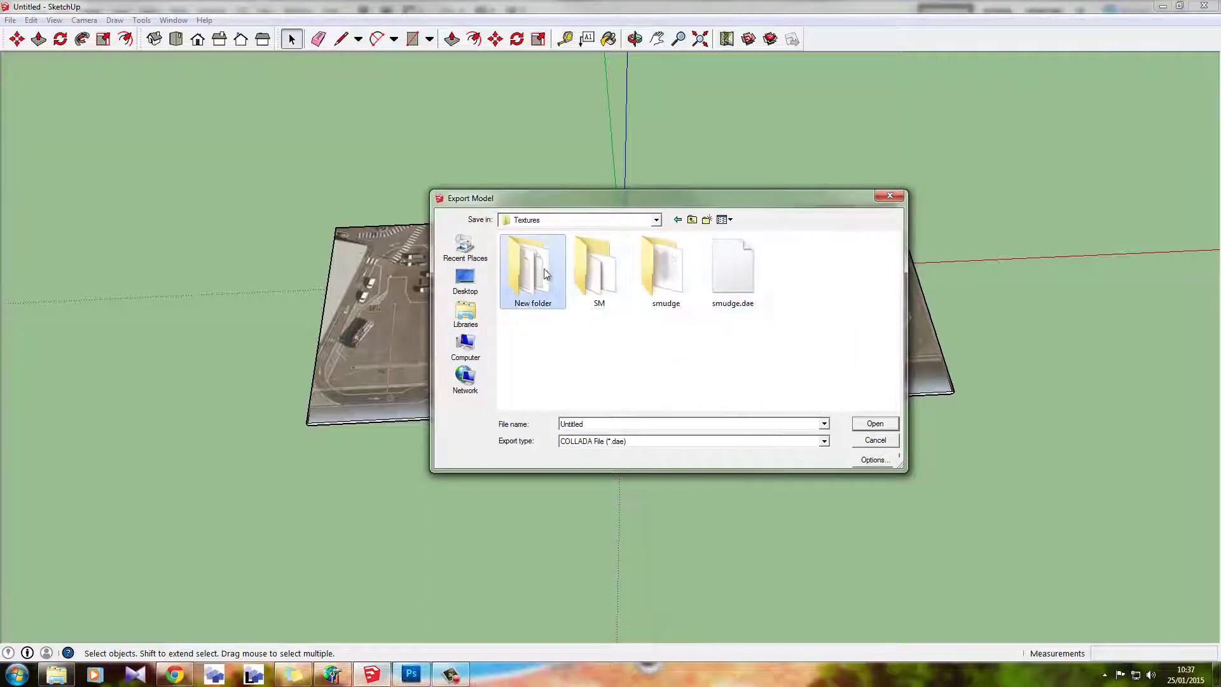
pyautogui.doubleClick(543, 268)
pyautogui.doubleClick(641, 422)
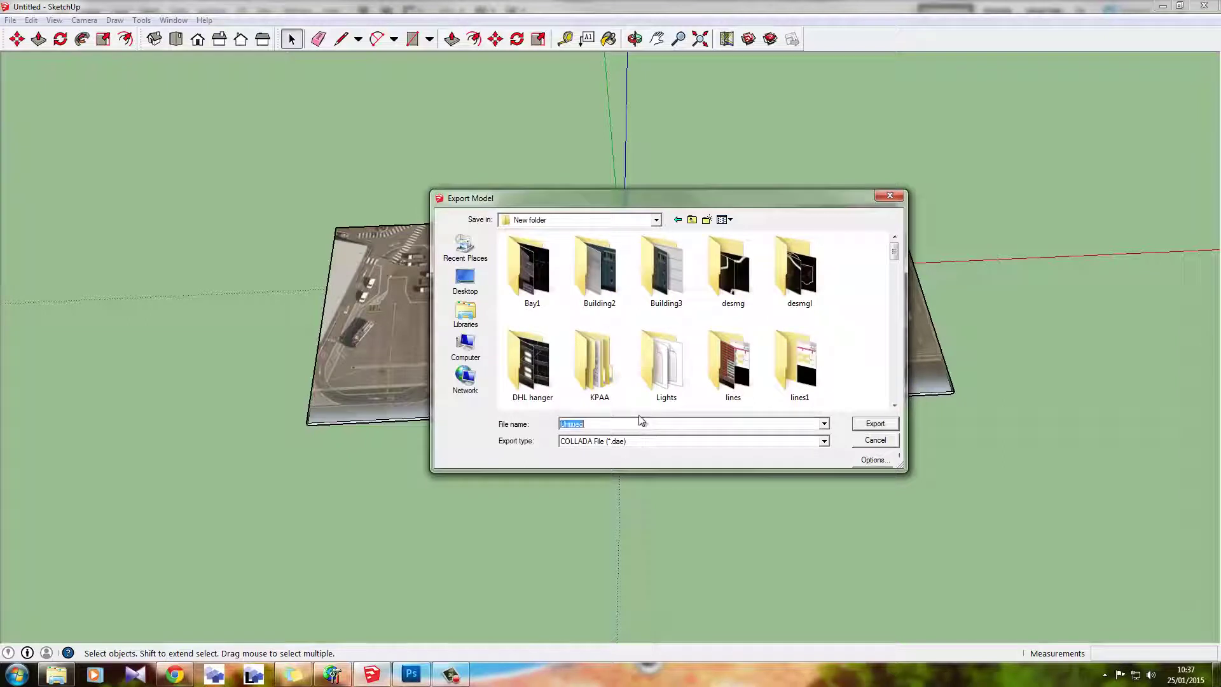
pyautogui.write('SHground')
pyautogui.click(870, 424)
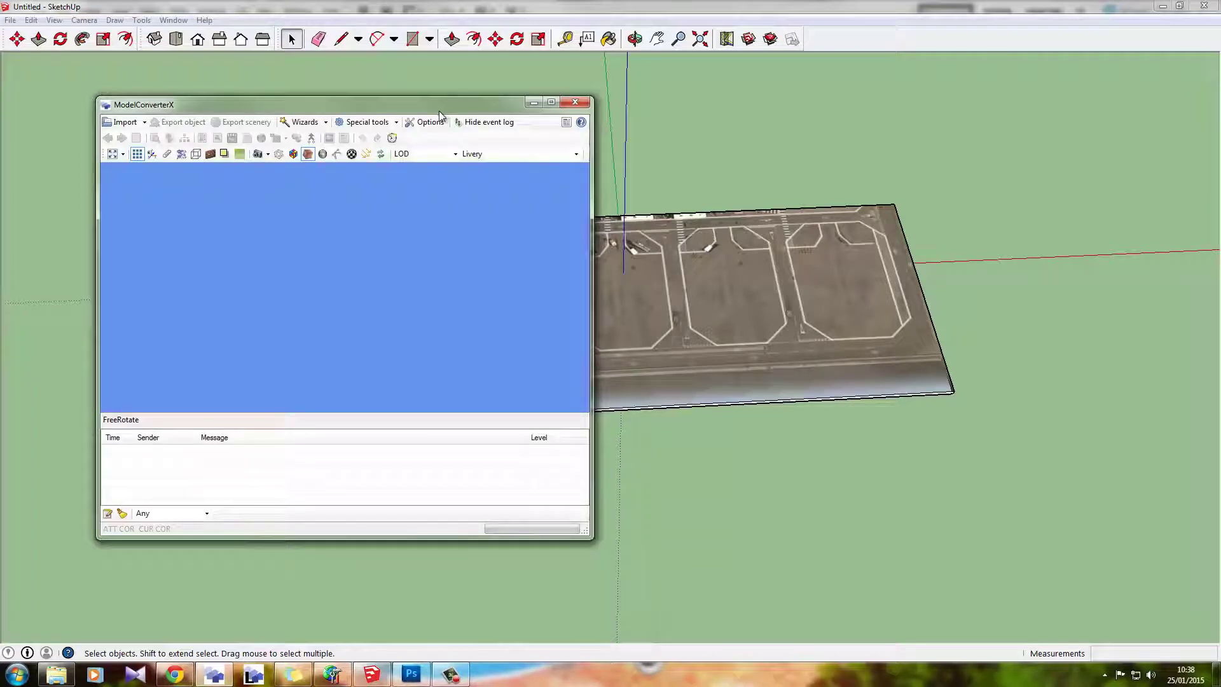
# Step: Load SHground.dae from the Pictures library's Textures > New folder into ModelConverterX, maximizing ModelConverterX first and minimizing the file window after
pyautogui.click(551, 103)
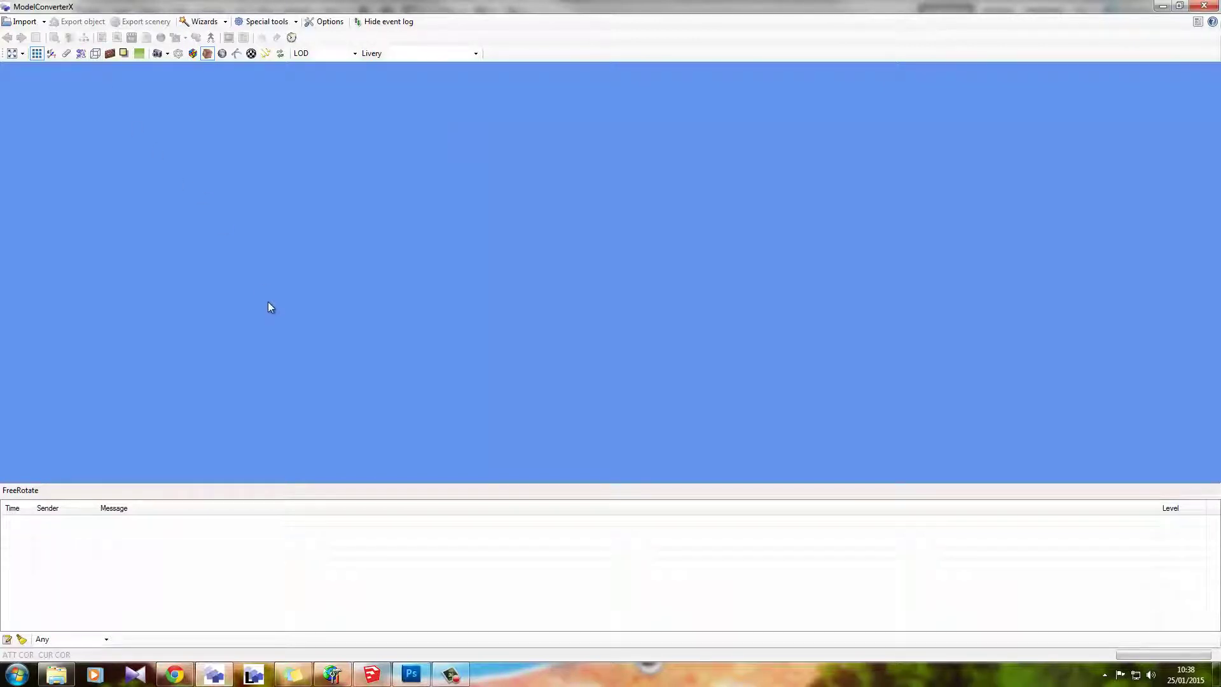
pyautogui.click(63, 676)
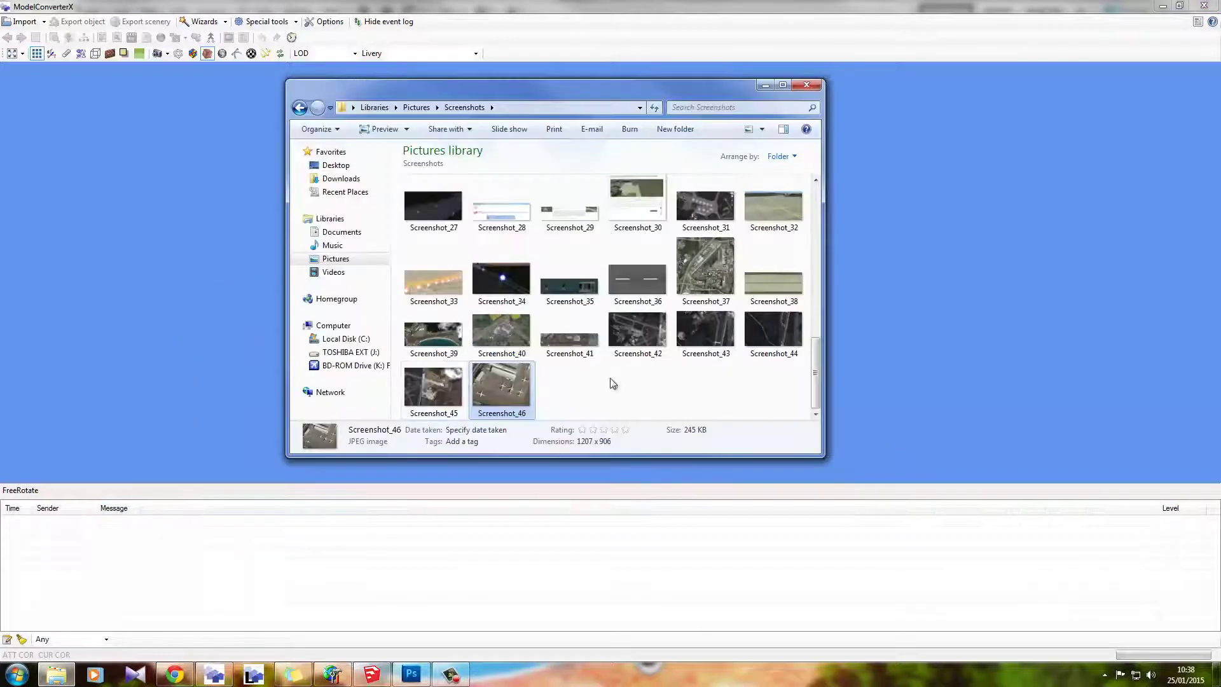
pyautogui.click(597, 384)
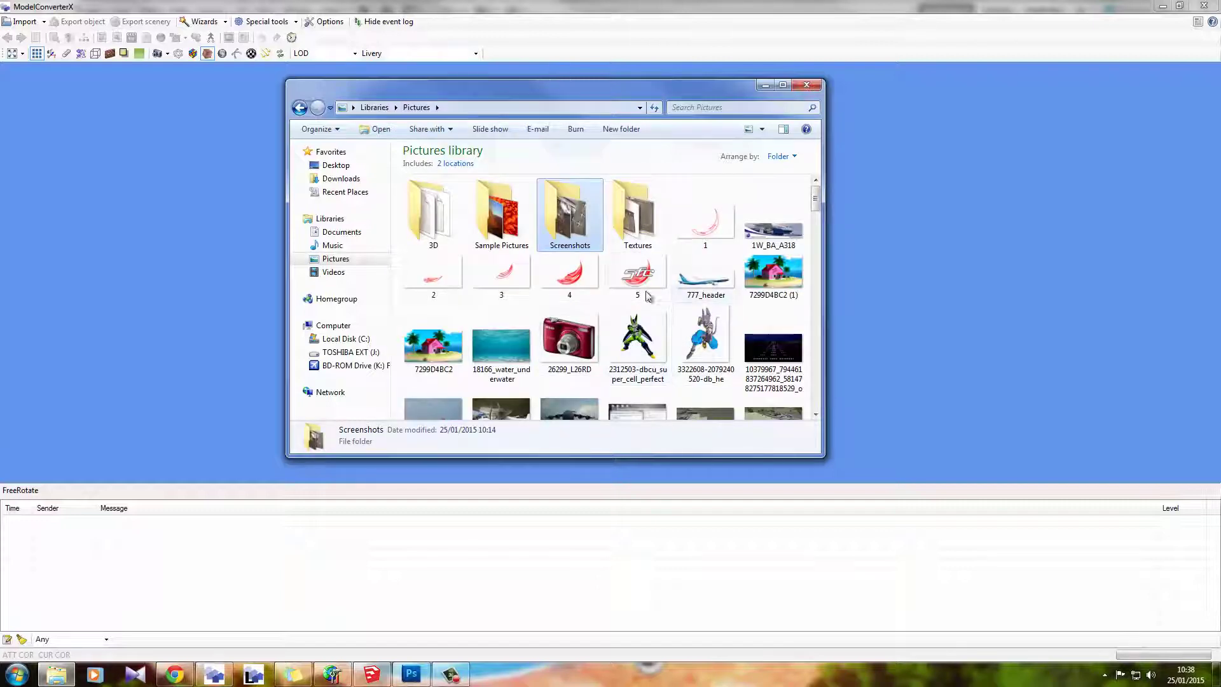
pyautogui.doubleClick(636, 215)
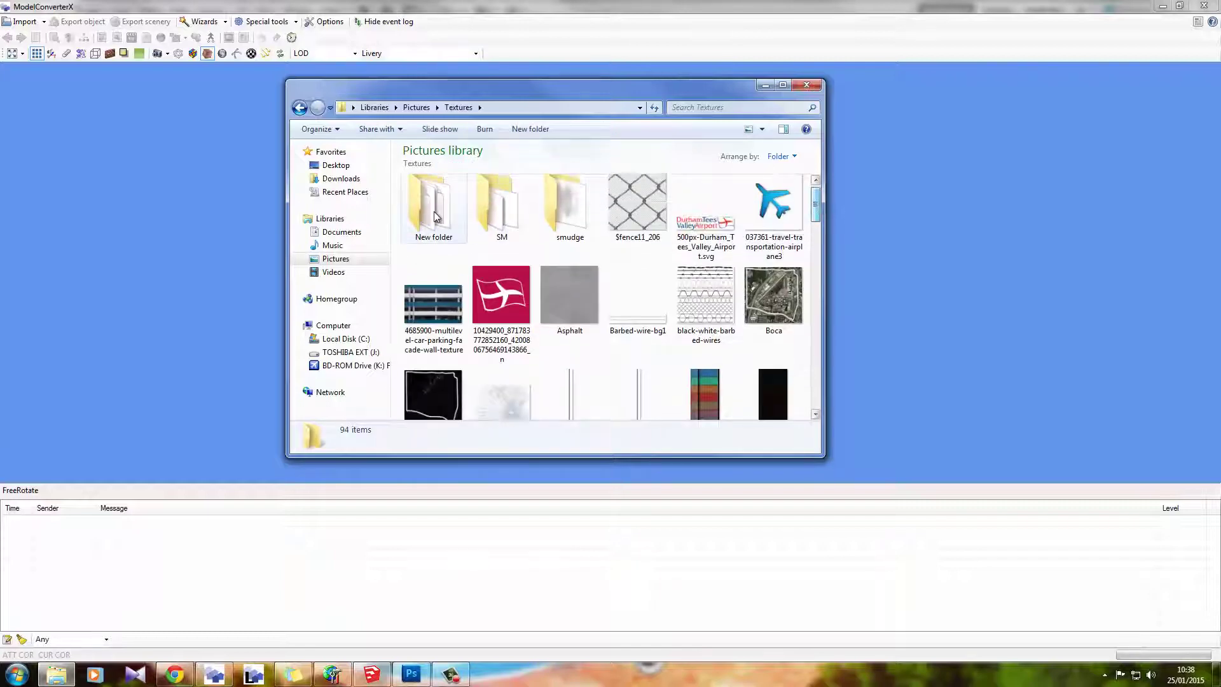
pyautogui.doubleClick(436, 216)
pyautogui.moveTo(815, 206); pyautogui.dragTo(802, 375)
pyautogui.click(635, 318)
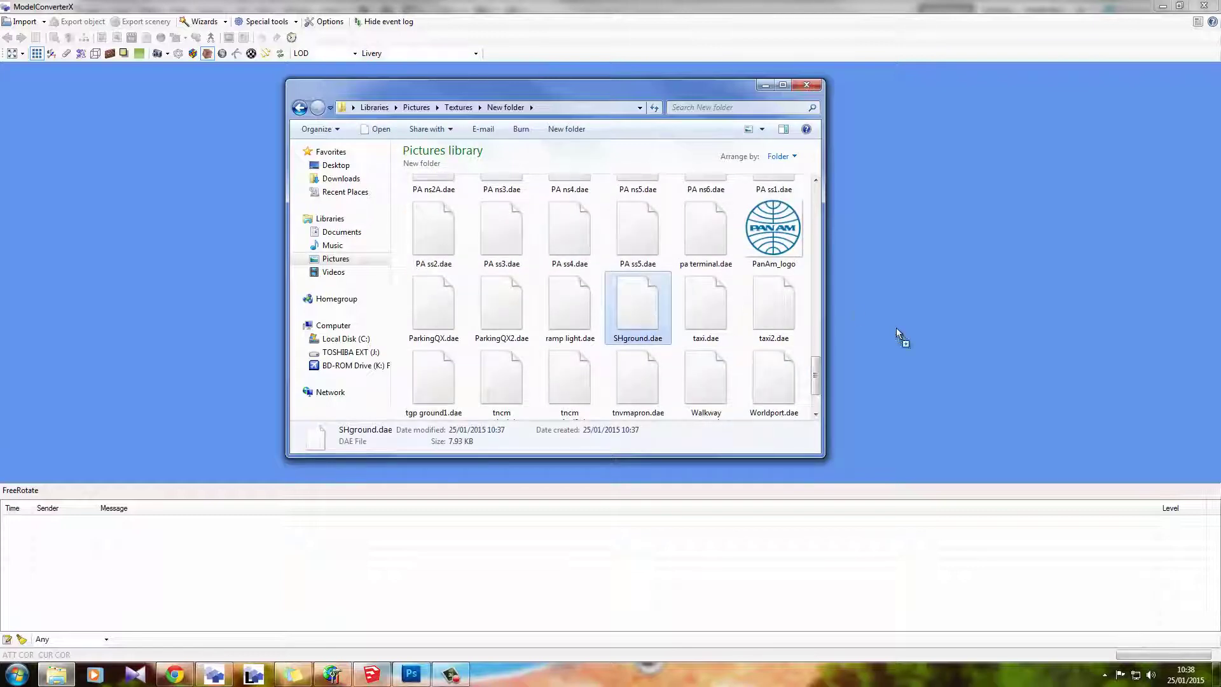
pyautogui.click(764, 85)
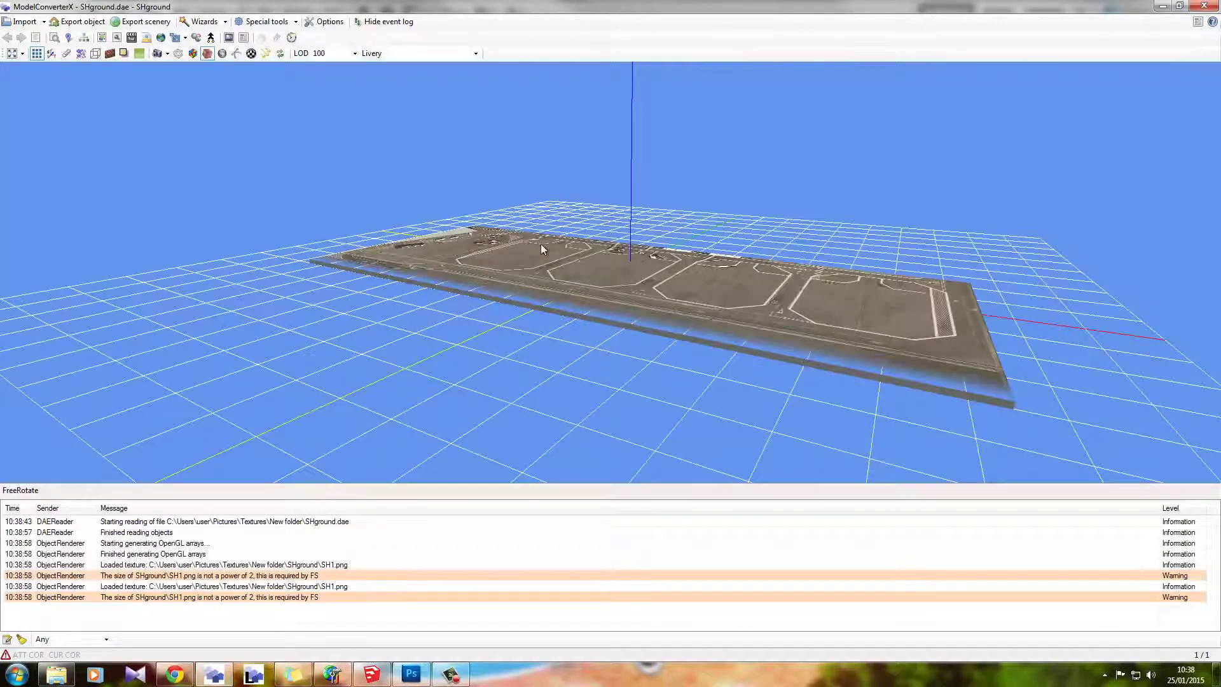
# Step: Inspect the imported slab from several angles, then examine the SH1 material's properties and texture size in the Material Editor
pyautogui.moveTo(541, 247); pyautogui.dragTo(456, 280)
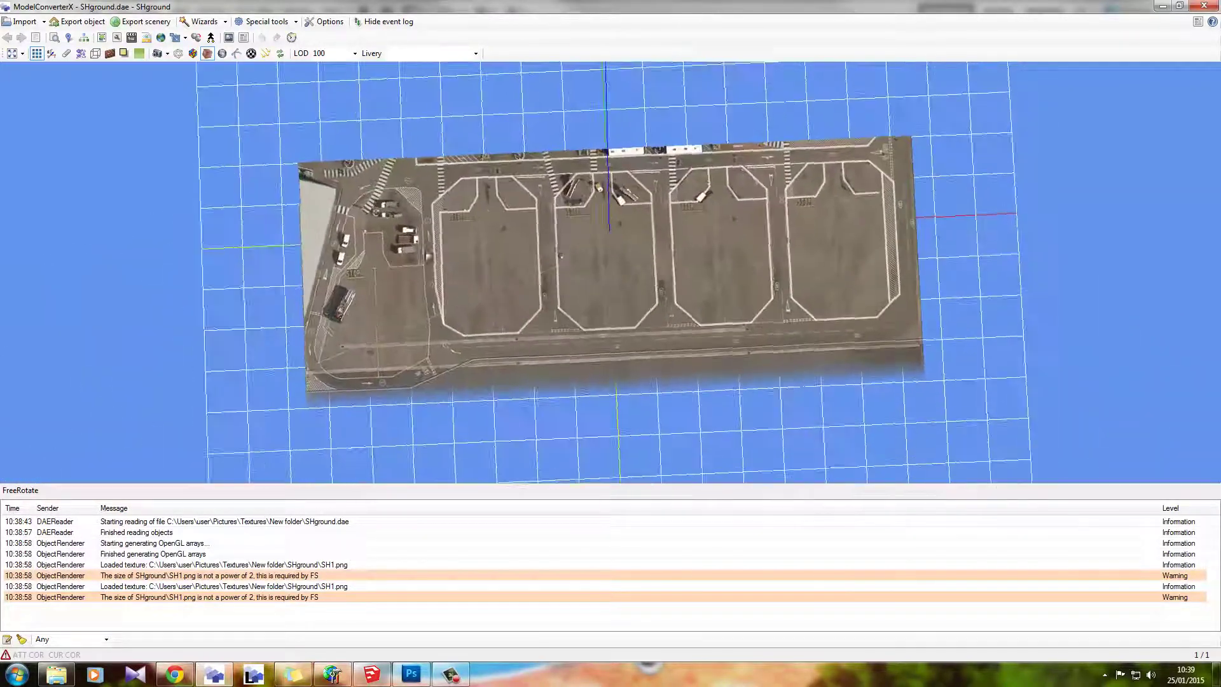
pyautogui.moveTo(543, 305); pyautogui.dragTo(393, 367)
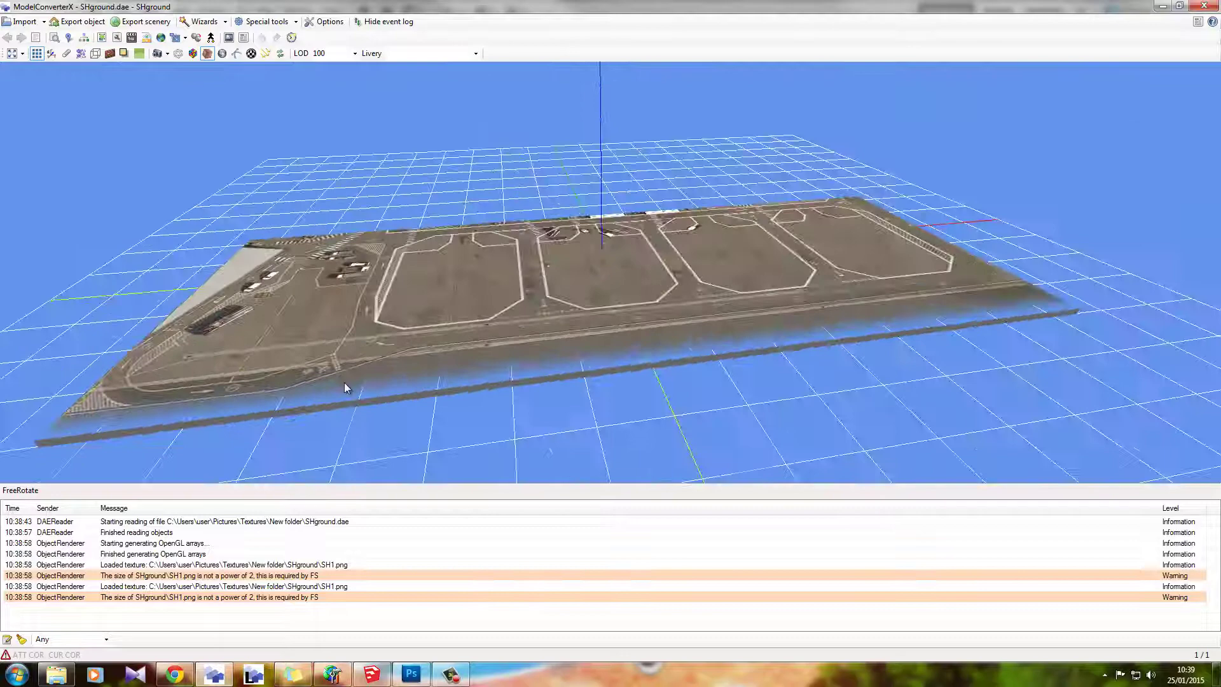
pyautogui.moveTo(345, 386); pyautogui.dragTo(390, 356)
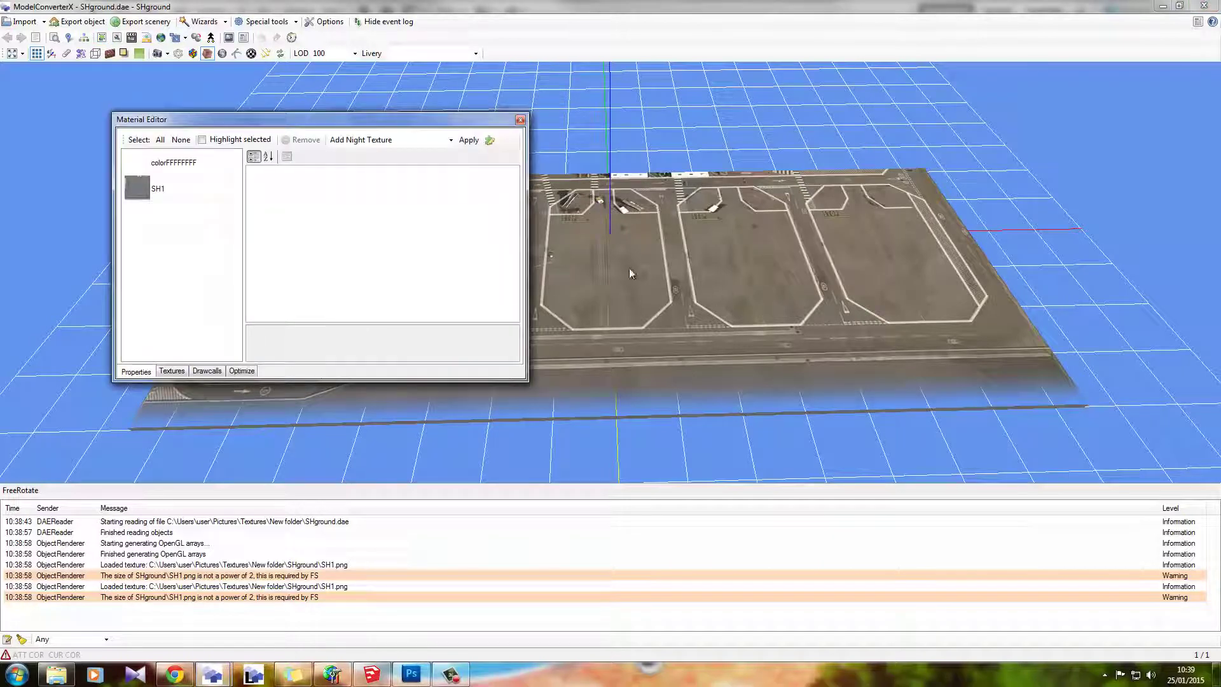
pyautogui.click(165, 188)
pyautogui.moveTo(263, 122); pyautogui.dragTo(598, 241)
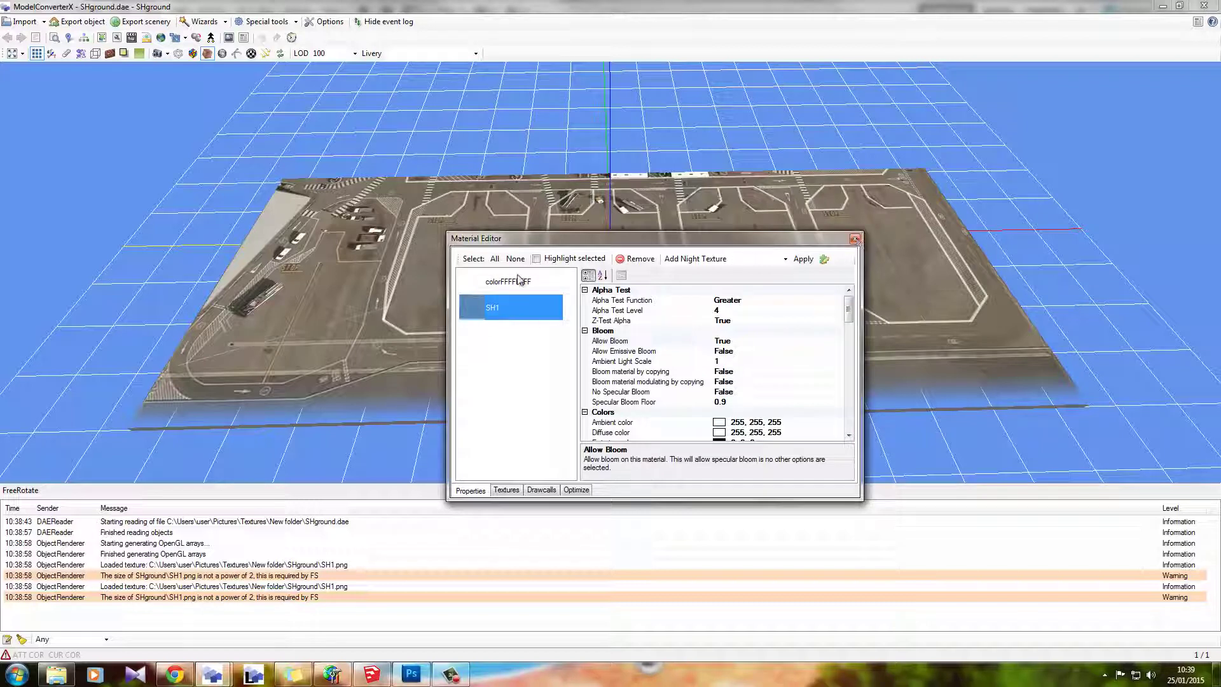
pyautogui.click(500, 309)
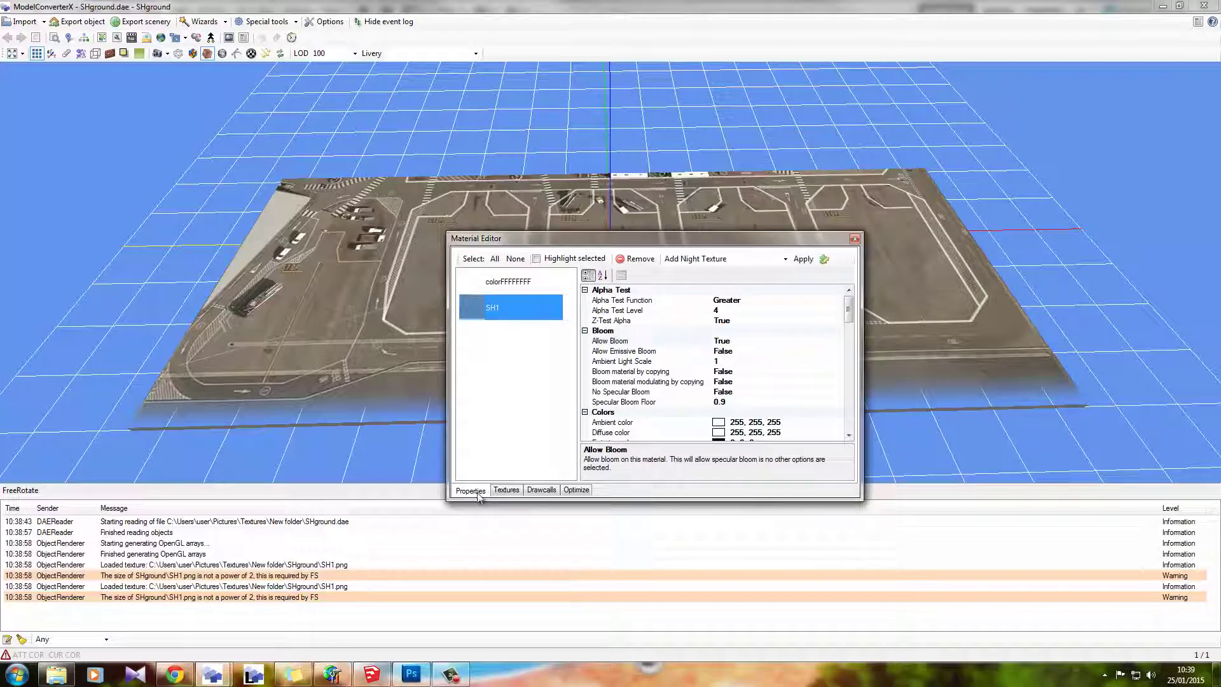
pyautogui.click(507, 490)
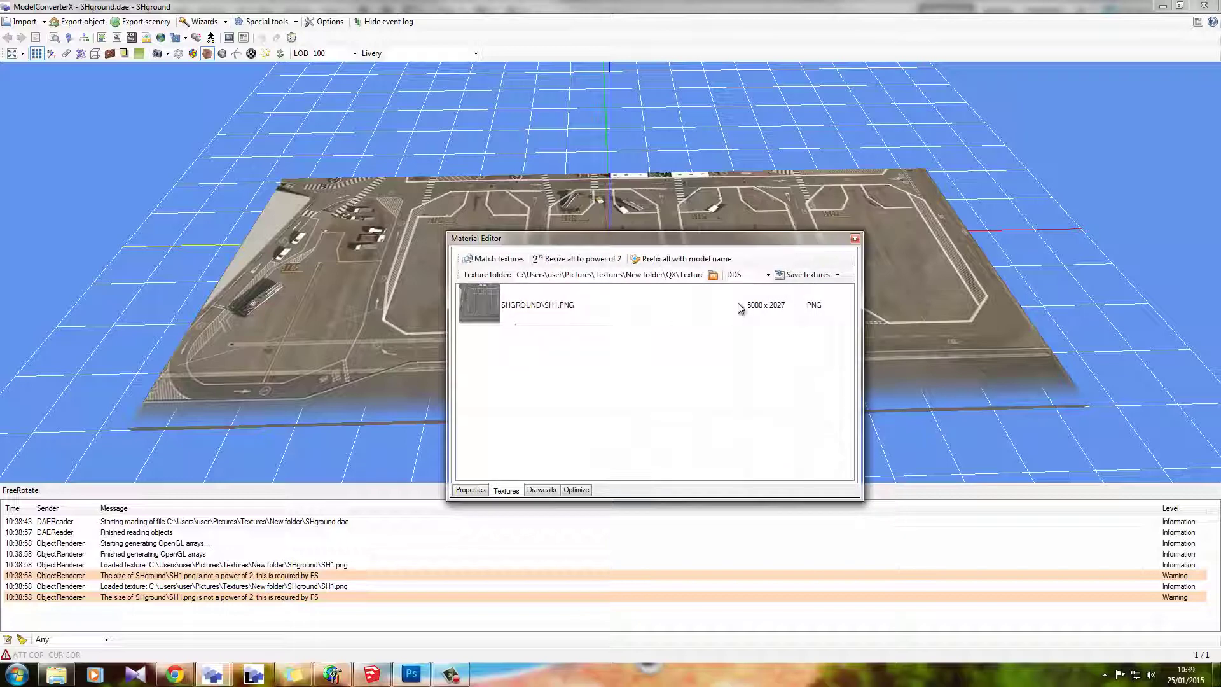
pyautogui.click(854, 239)
# Step: In SketchUp, divide the slab's top face into eight parts with three crosswise lines about 60 m long and one lengthwise line about 150 m long
pyautogui.click(372, 673)
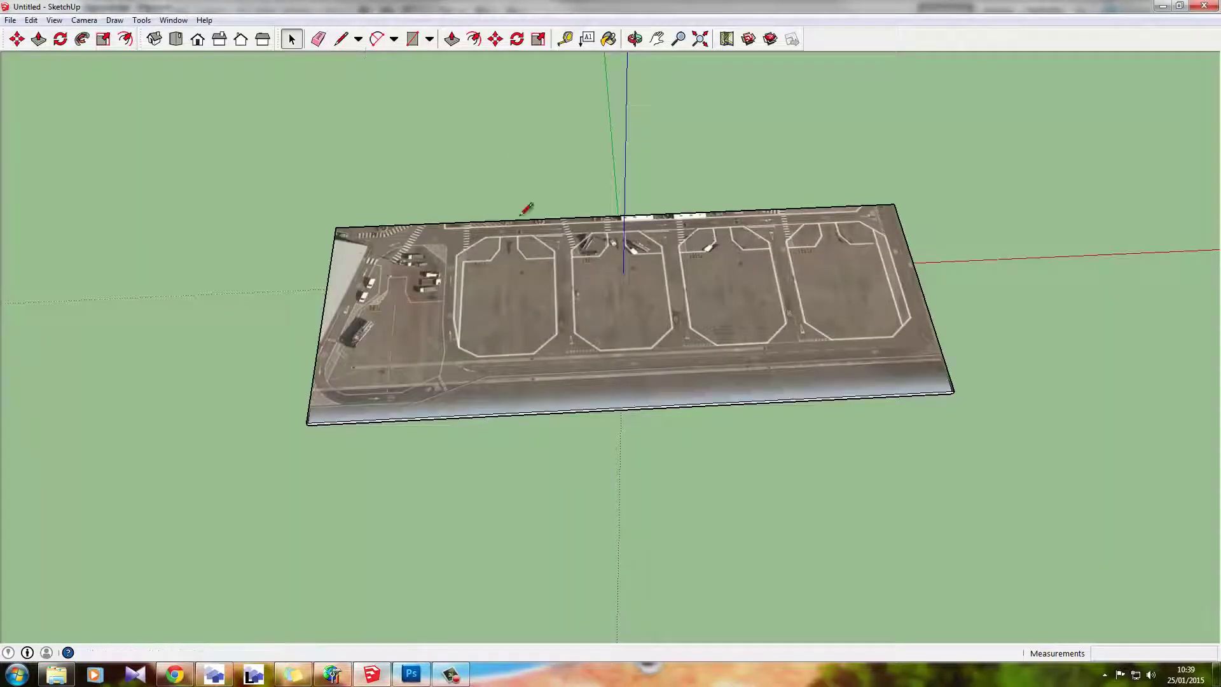
pyautogui.click(341, 39)
pyautogui.click(618, 216)
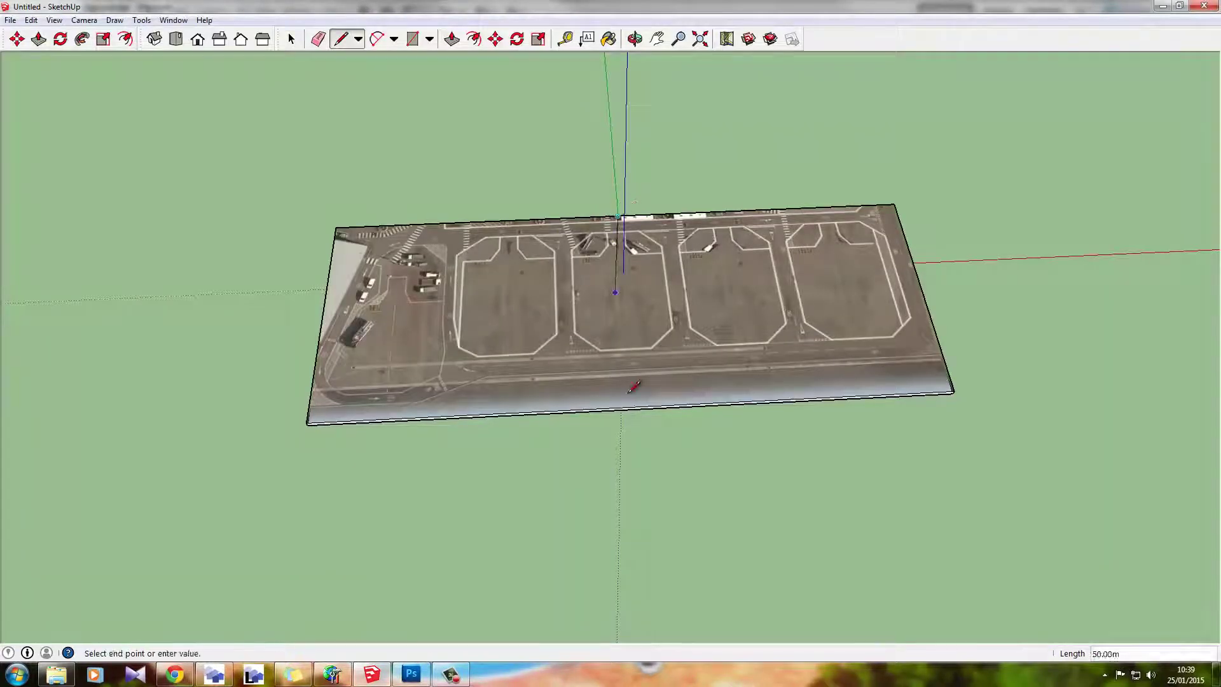
pyautogui.click(634, 406)
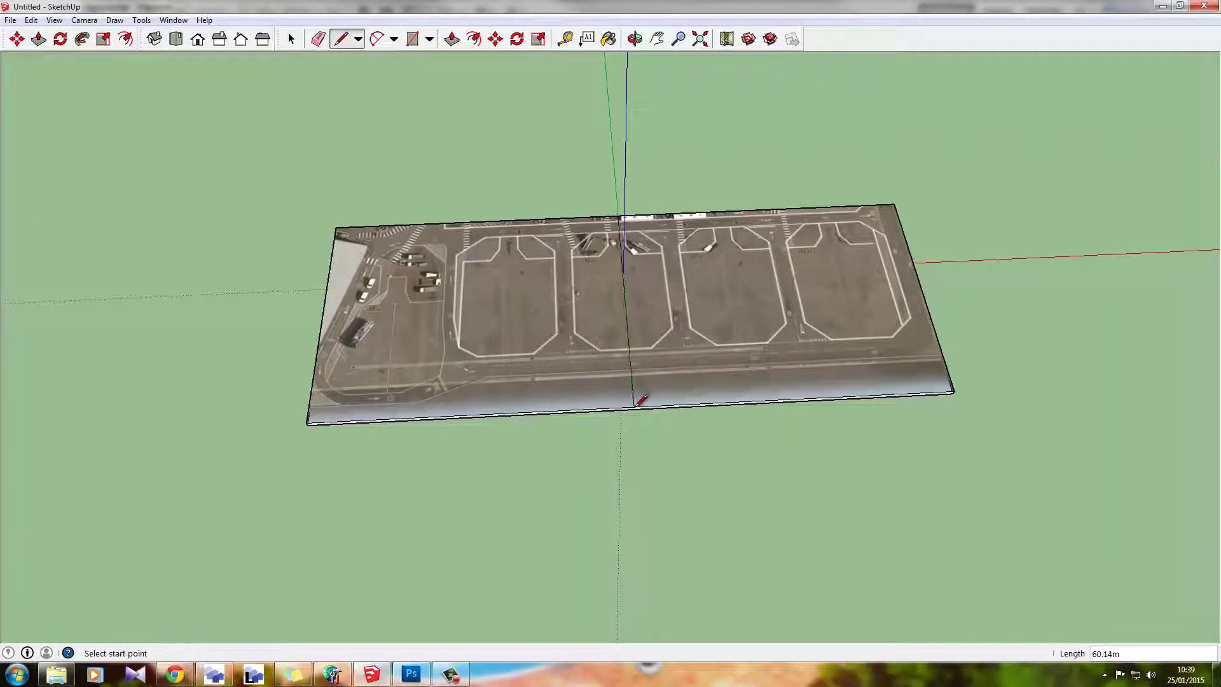
pyautogui.click(477, 222)
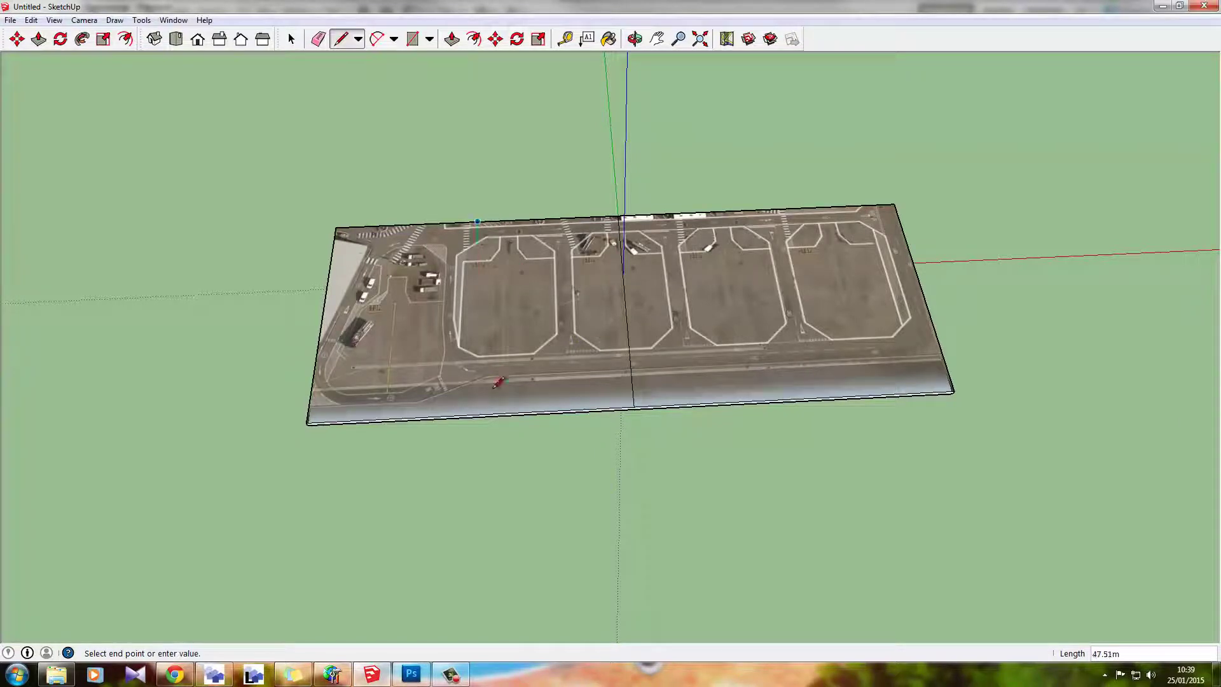
pyautogui.click(472, 413)
pyautogui.click(757, 210)
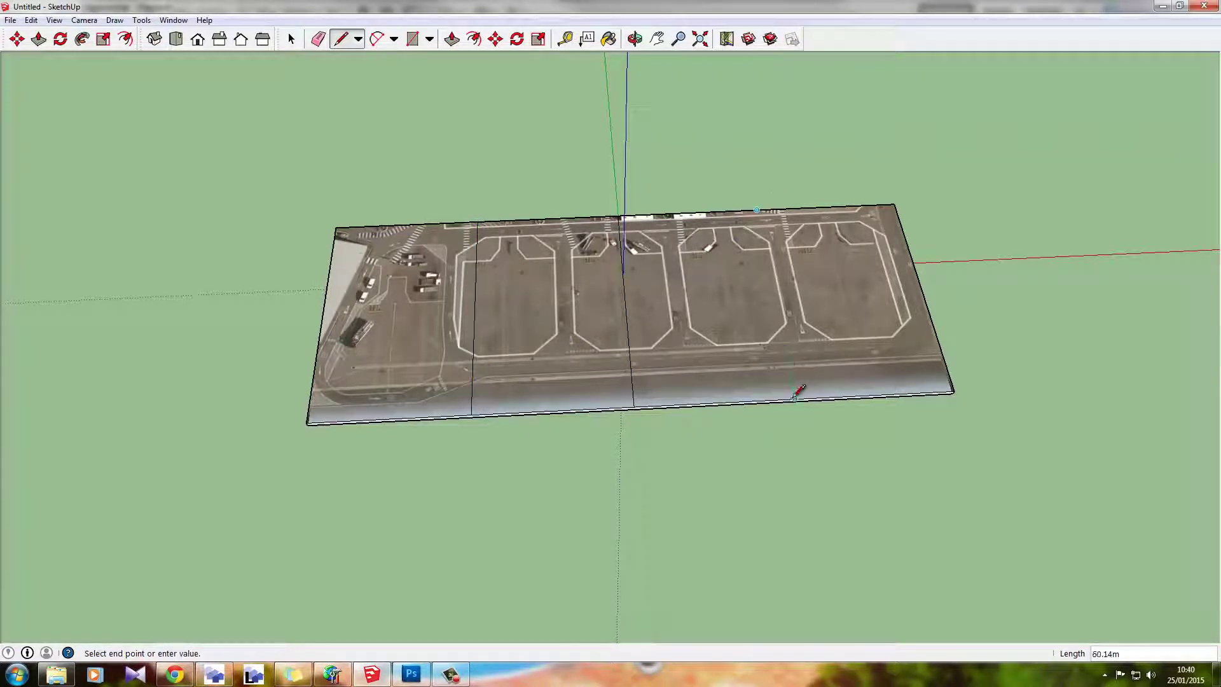
pyautogui.click(794, 400)
pyautogui.click(921, 291)
pyautogui.click(321, 317)
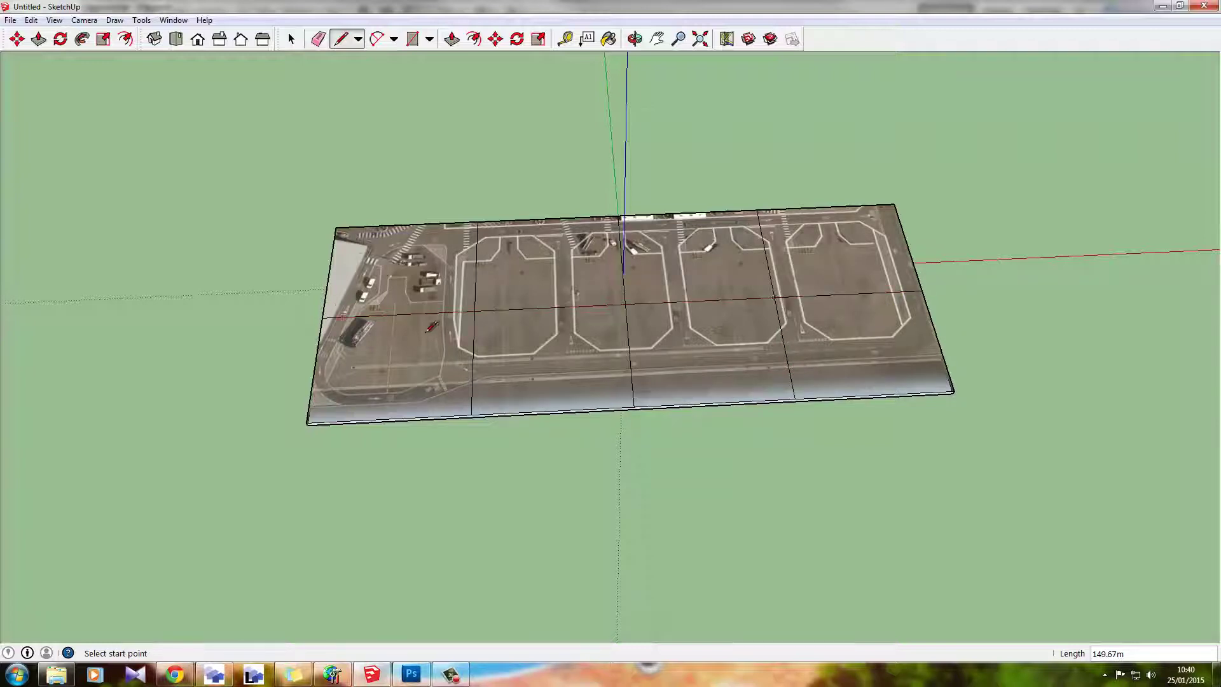
# Step: Erase all the dividing lines from the slab's top face
pyautogui.moveTo(419, 405); pyautogui.dragTo(441, 354, button='middle')
pyautogui.press('e')
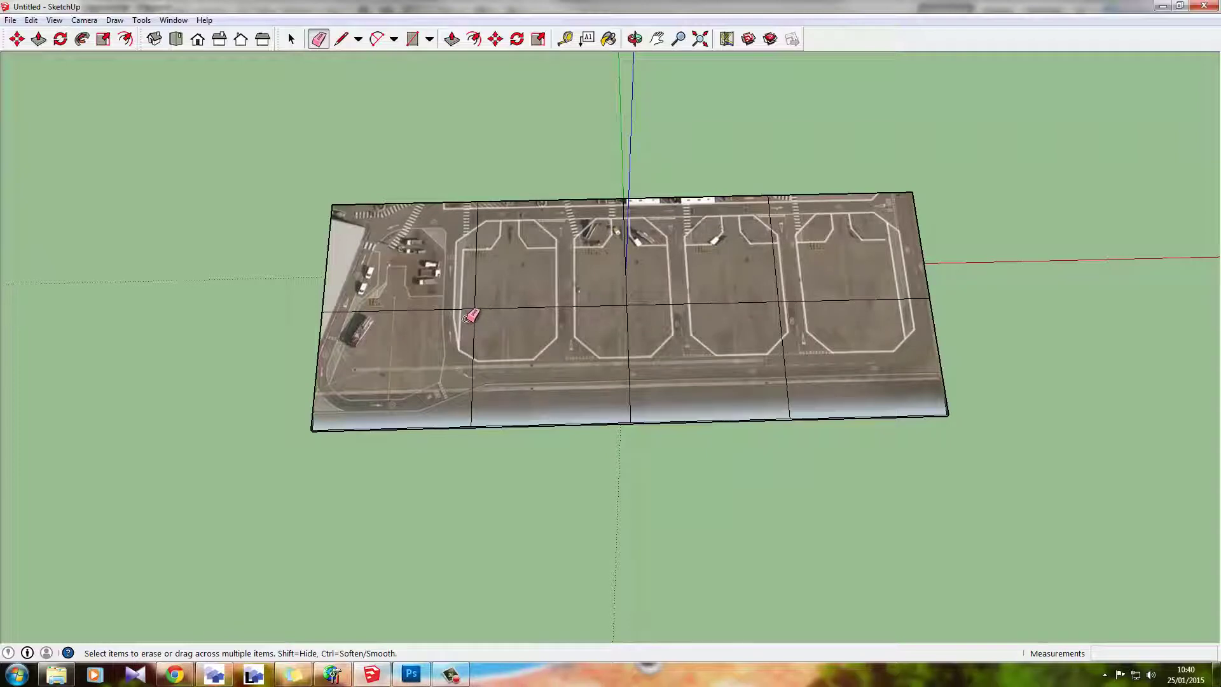
pyautogui.moveTo(472, 316); pyautogui.dragTo(477, 310)
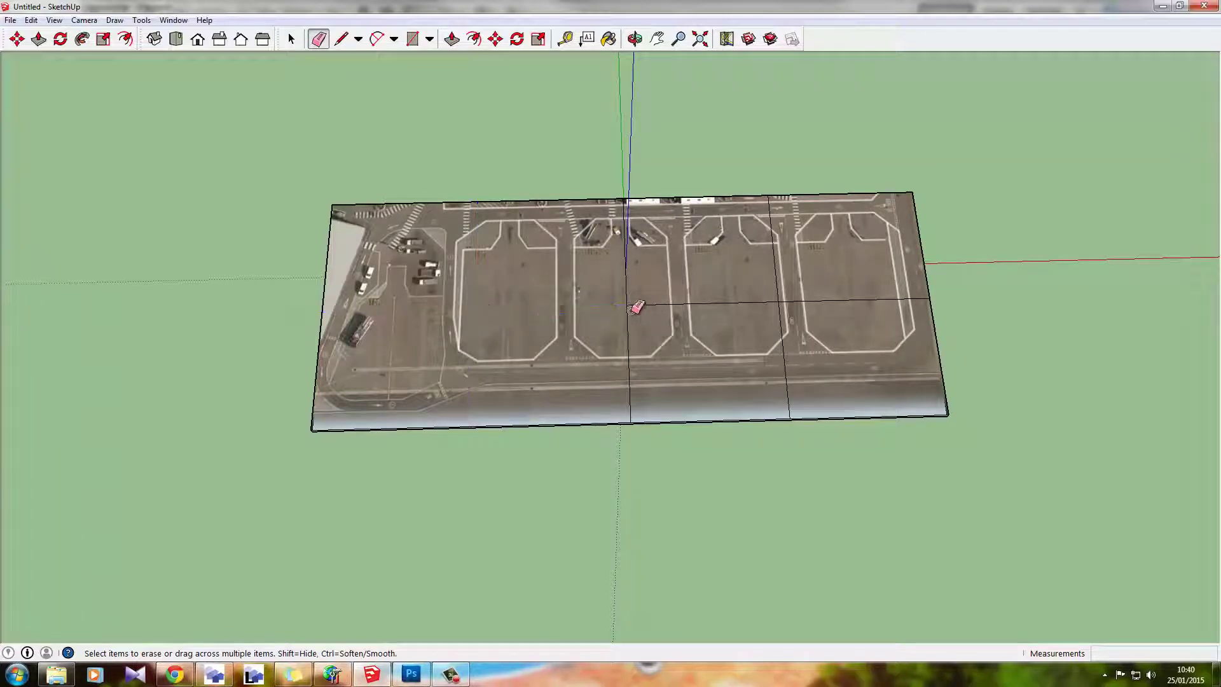
pyautogui.moveTo(634, 299)
pyautogui.mouseDown()
pyautogui.moveTo(787, 297)
pyautogui.moveTo(777, 295)
pyautogui.mouseUp()
pyautogui.scroll(-1, 776, 294)
pyautogui.scroll(2, 741, 327)
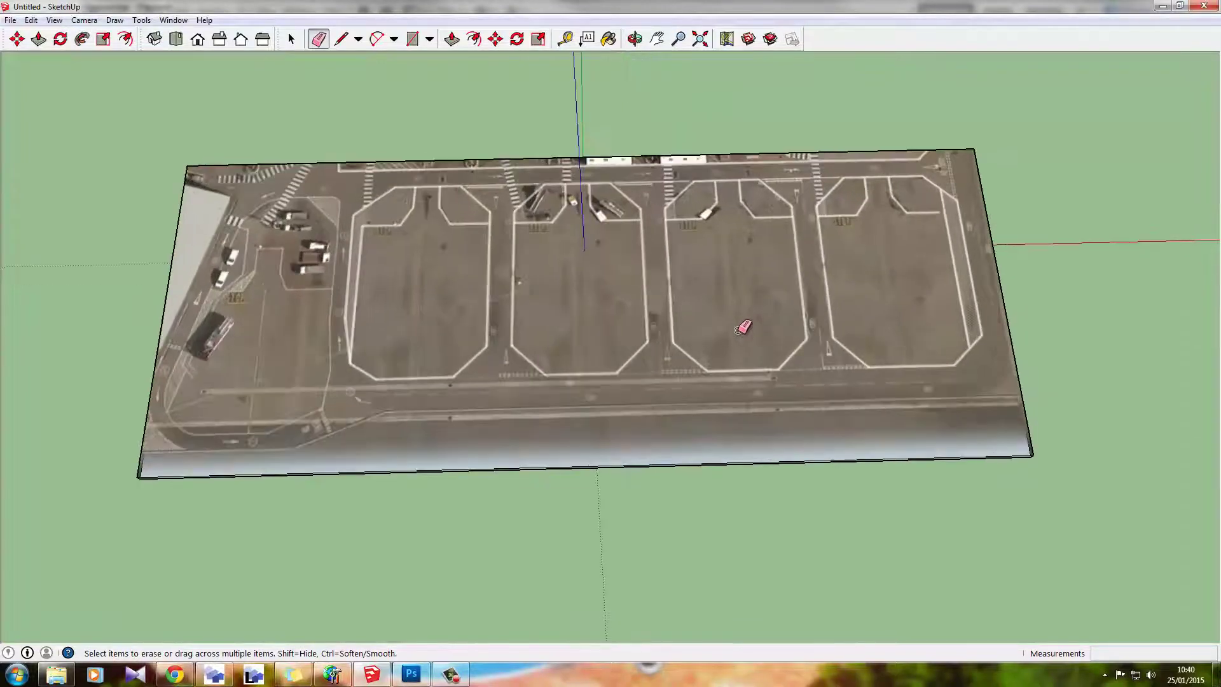
# Step: Make the texture on the slab's top face unique
pyautogui.moveTo(741, 326)
pyautogui.mouseDown(button='middle')
pyautogui.moveTo(826, 356)
pyautogui.moveTo(646, 318)
pyautogui.mouseUp(button='middle')
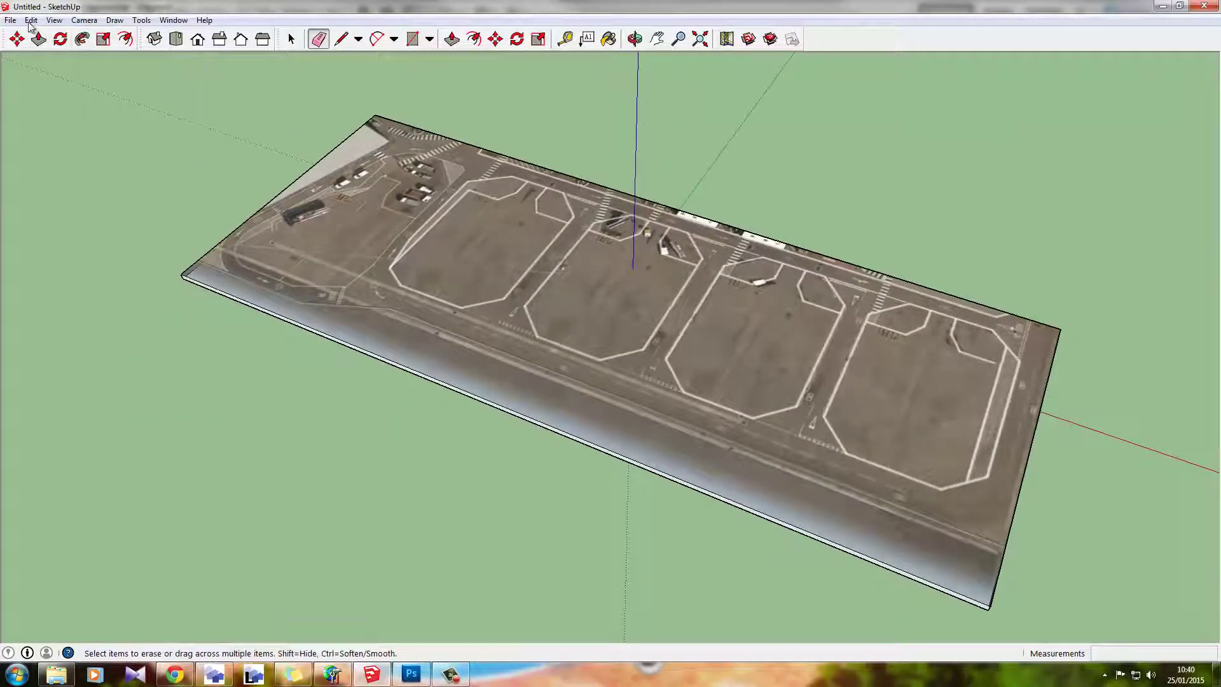
pyautogui.click(292, 40)
pyautogui.rightClick(395, 169)
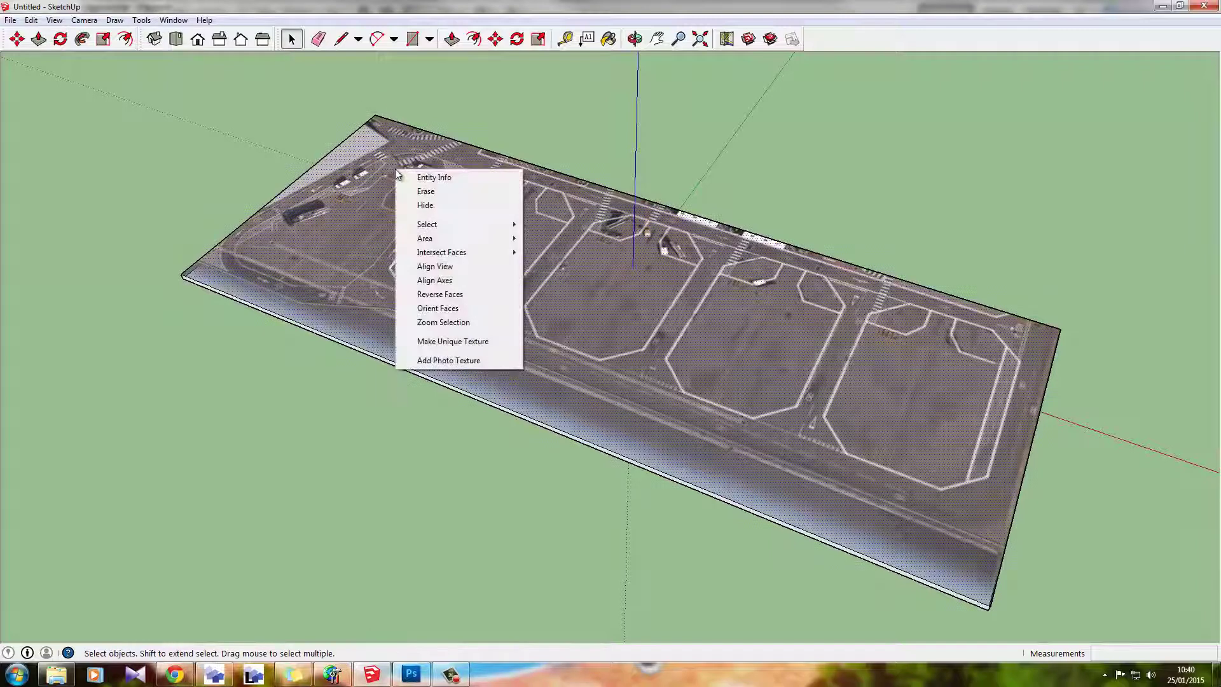
pyautogui.click(478, 342)
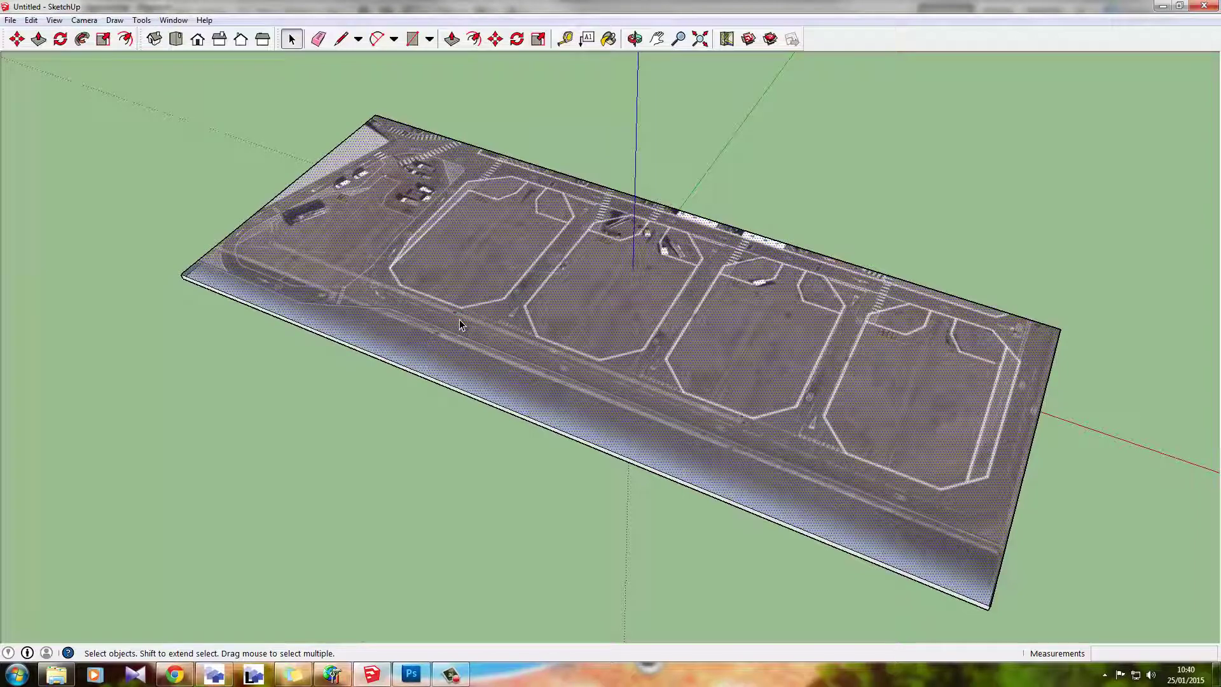
# Step: Delete the original SH1 material from the model's materials and replace its use with the default material
pyautogui.scroll(-2, 454, 318)
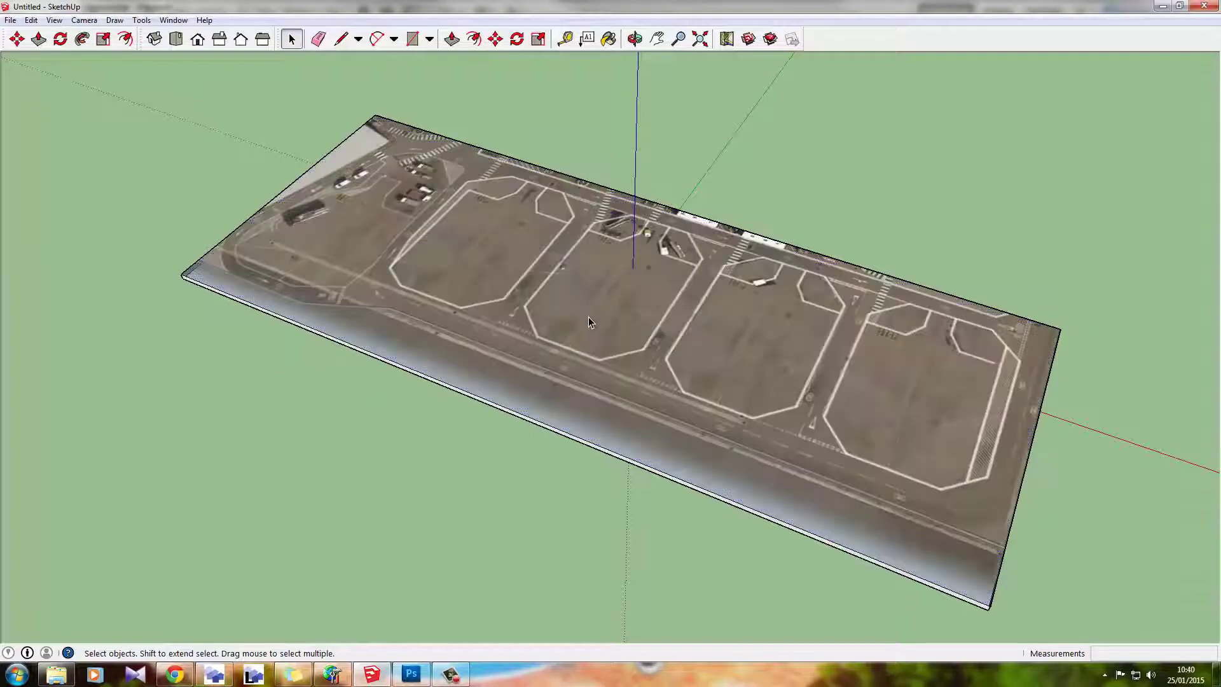
pyautogui.scroll(5, 583, 322)
pyautogui.moveTo(540, 314); pyautogui.dragTo(692, 479, button='middle')
pyautogui.scroll(5, 621, 297)
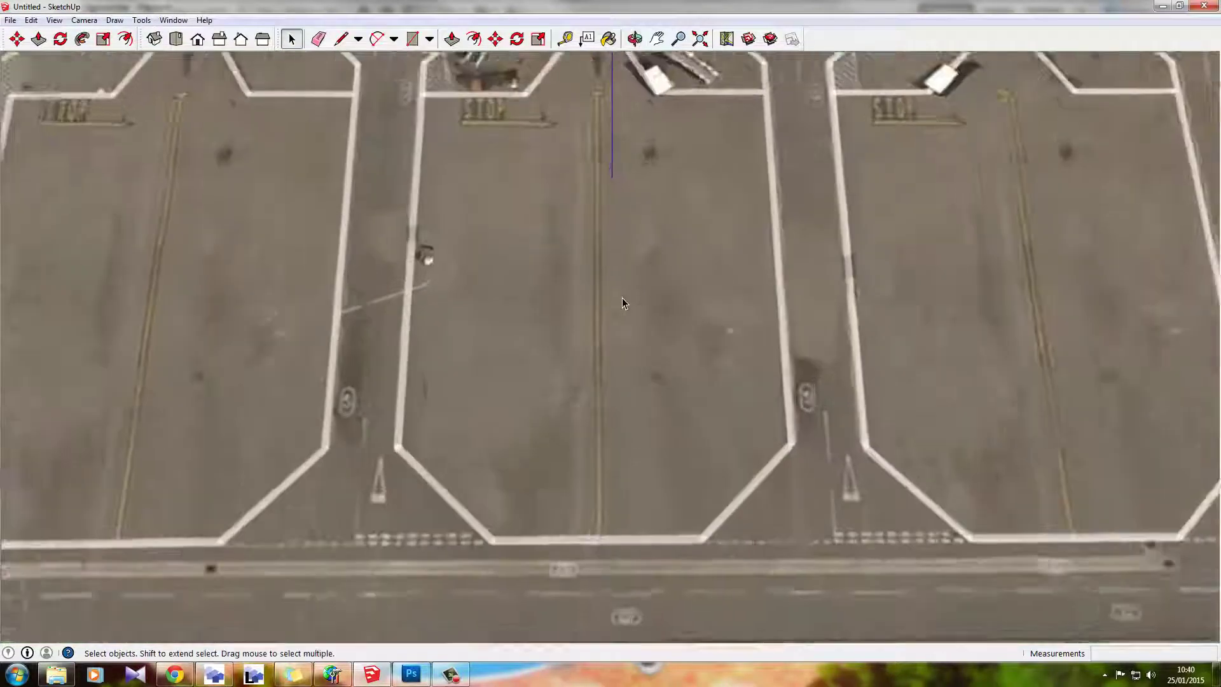
pyautogui.scroll(-3, 620, 298)
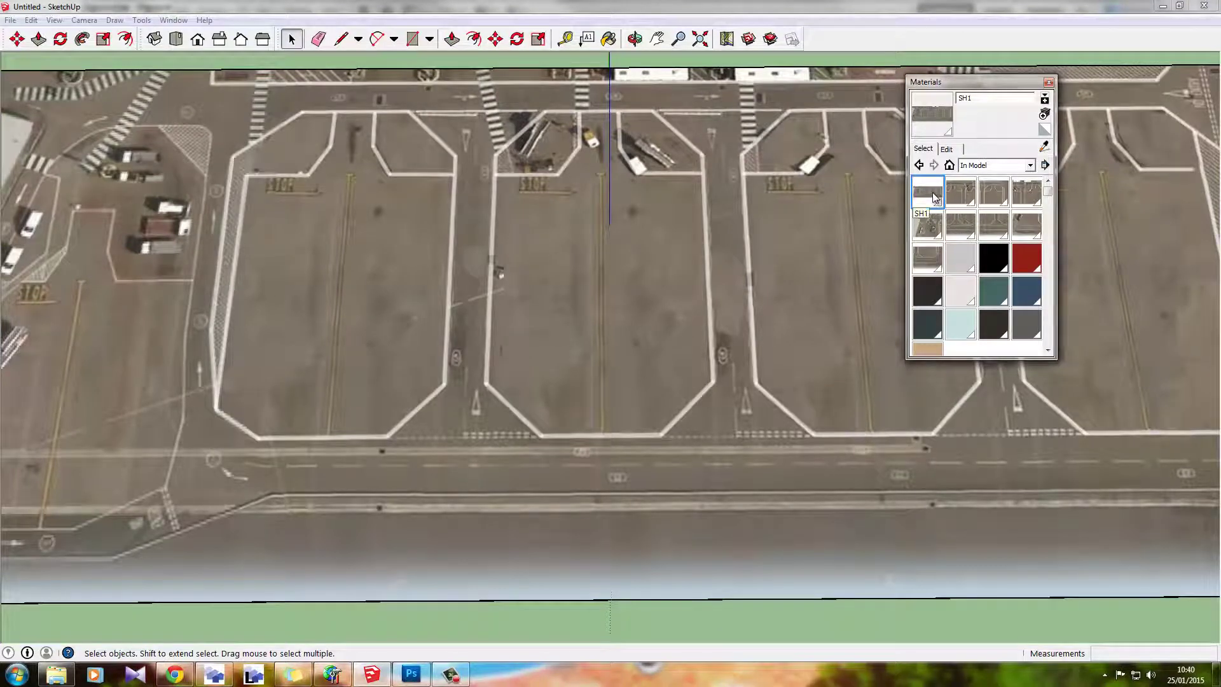
pyautogui.rightClick(933, 197)
pyautogui.click(960, 207)
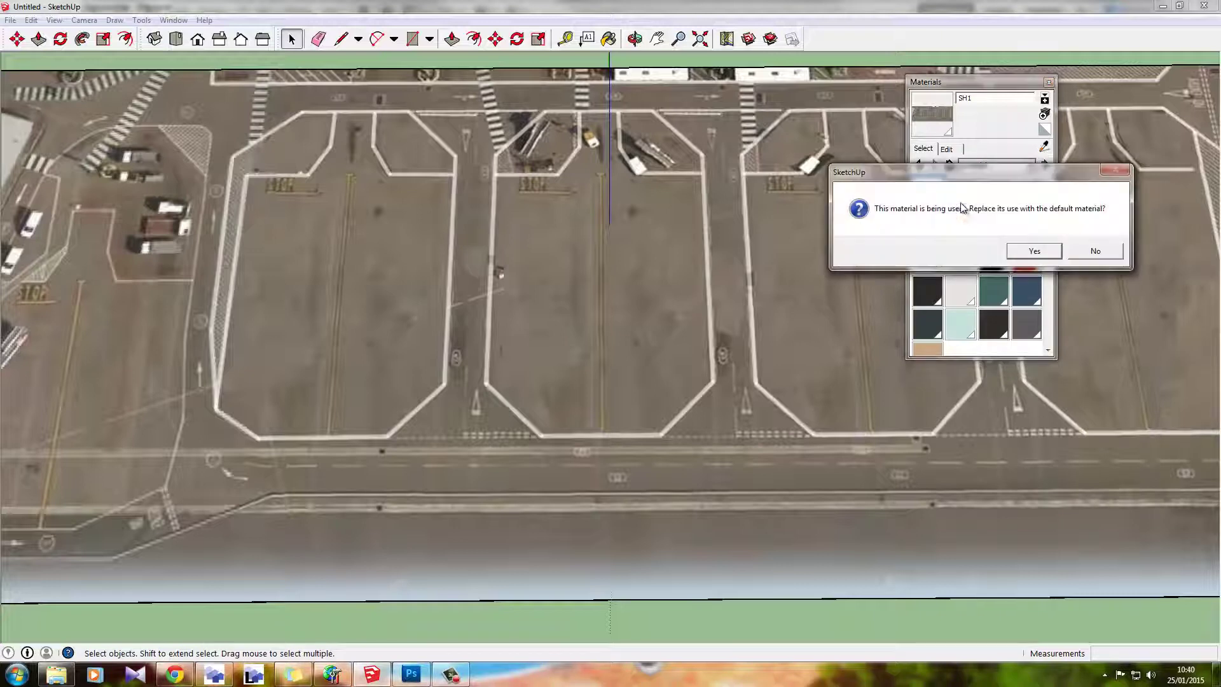
pyautogui.click(1034, 253)
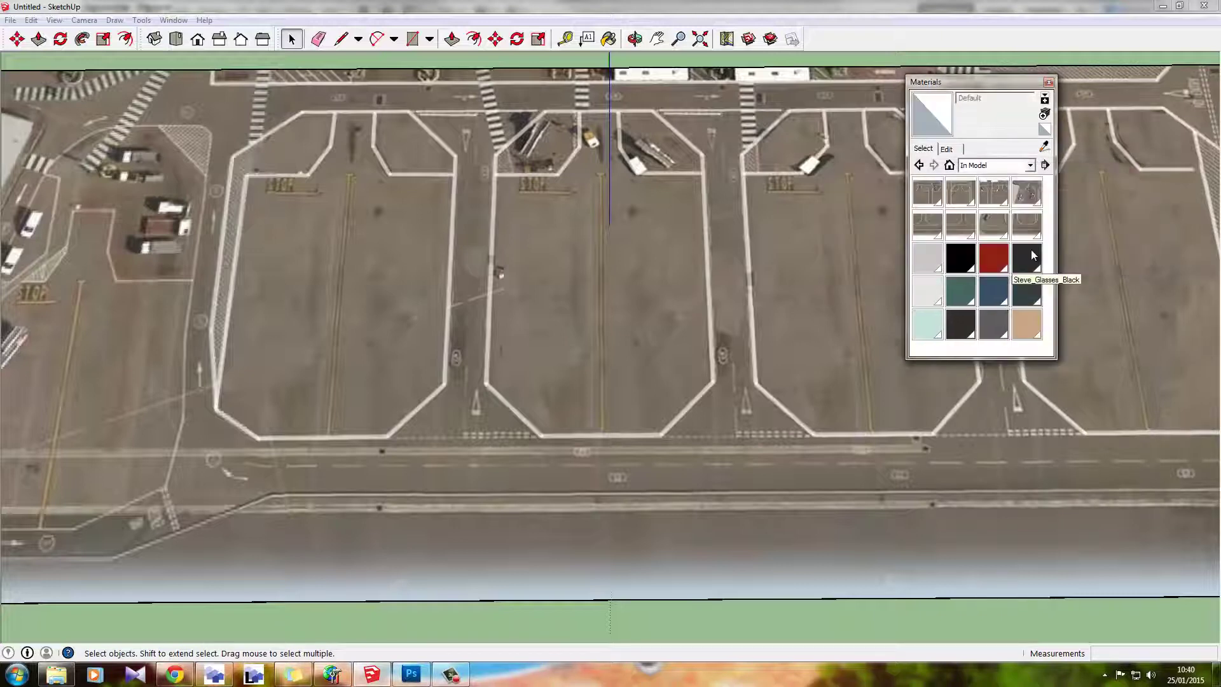
pyautogui.click(1047, 82)
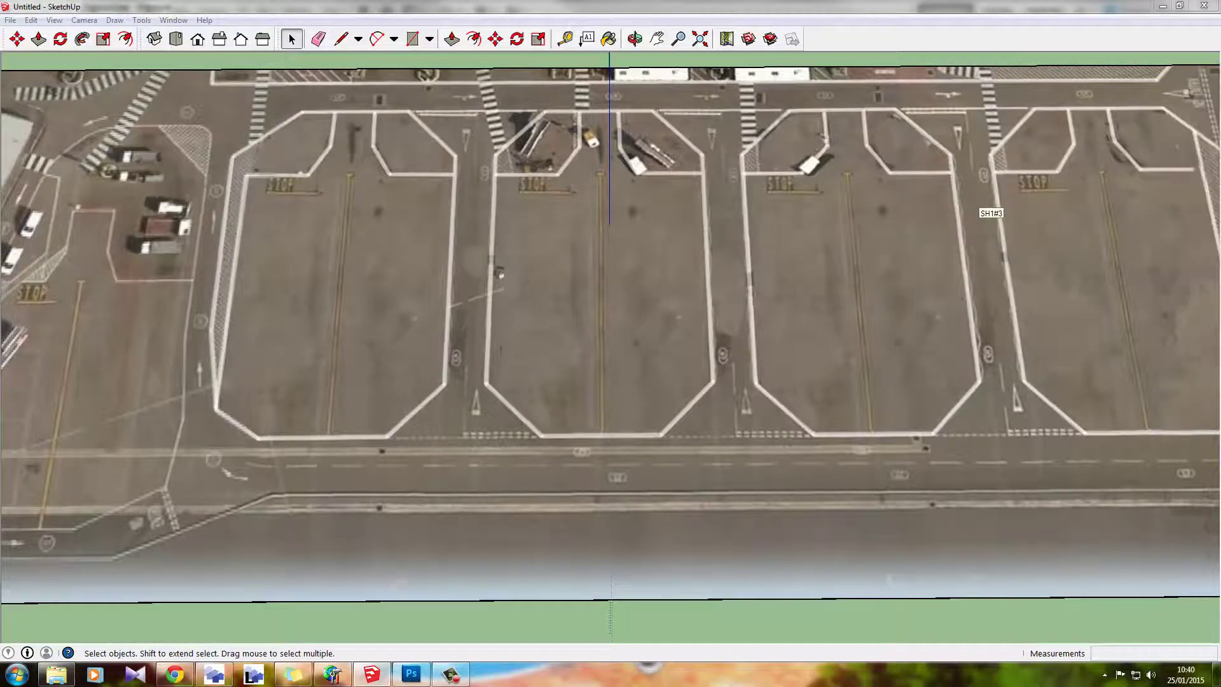
# Step: Export the ground slab as the COLLADA file SHground.dae, replacing the existing file
pyautogui.scroll(-5, 879, 163)
pyautogui.moveTo(879, 178); pyautogui.dragTo(922, 190, button='middle')
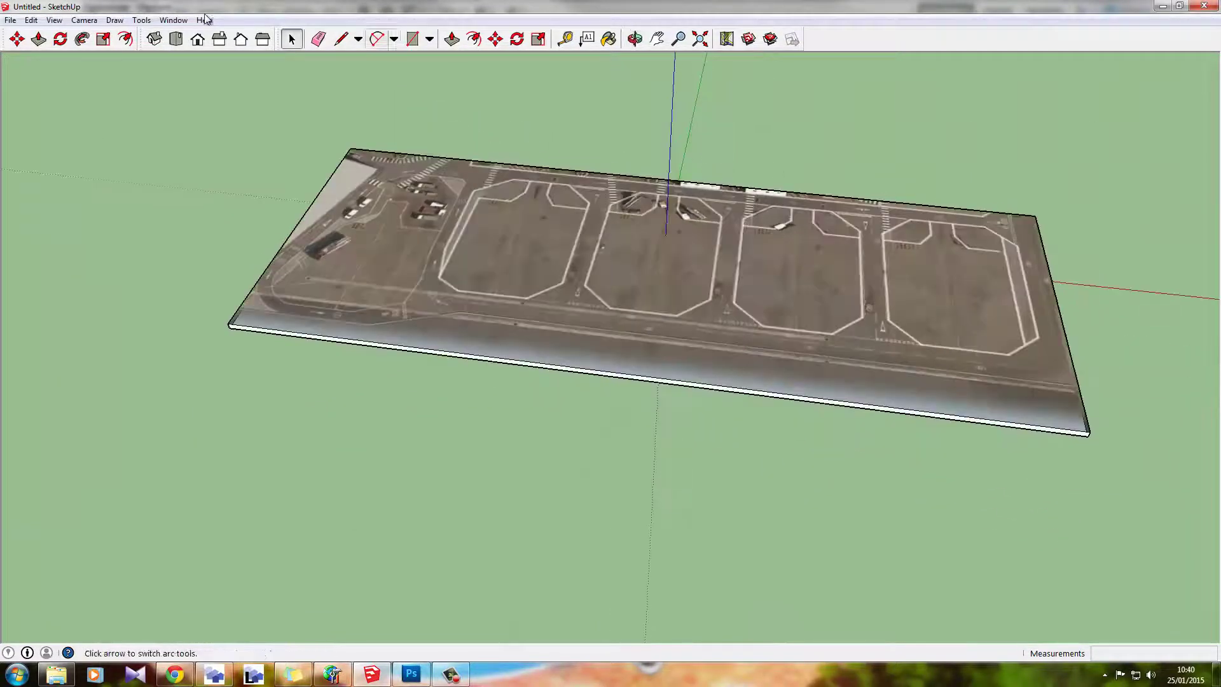
pyautogui.click(10, 19)
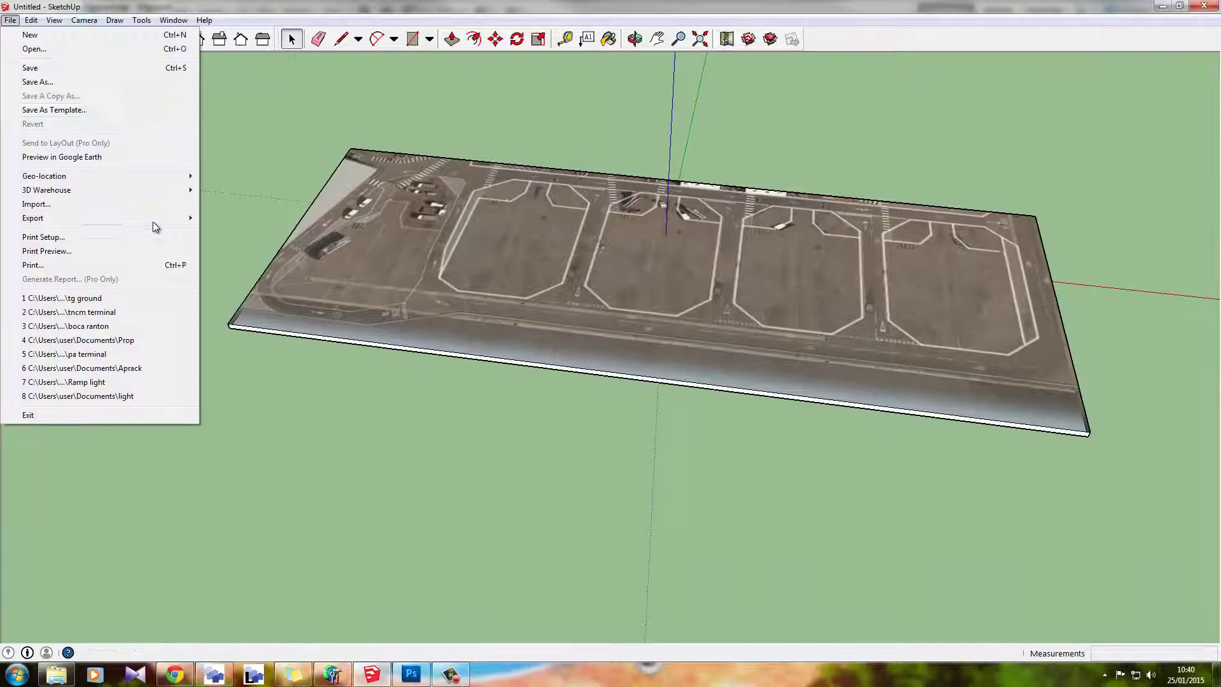
pyautogui.moveTo(154, 224)
pyautogui.click(268, 216)
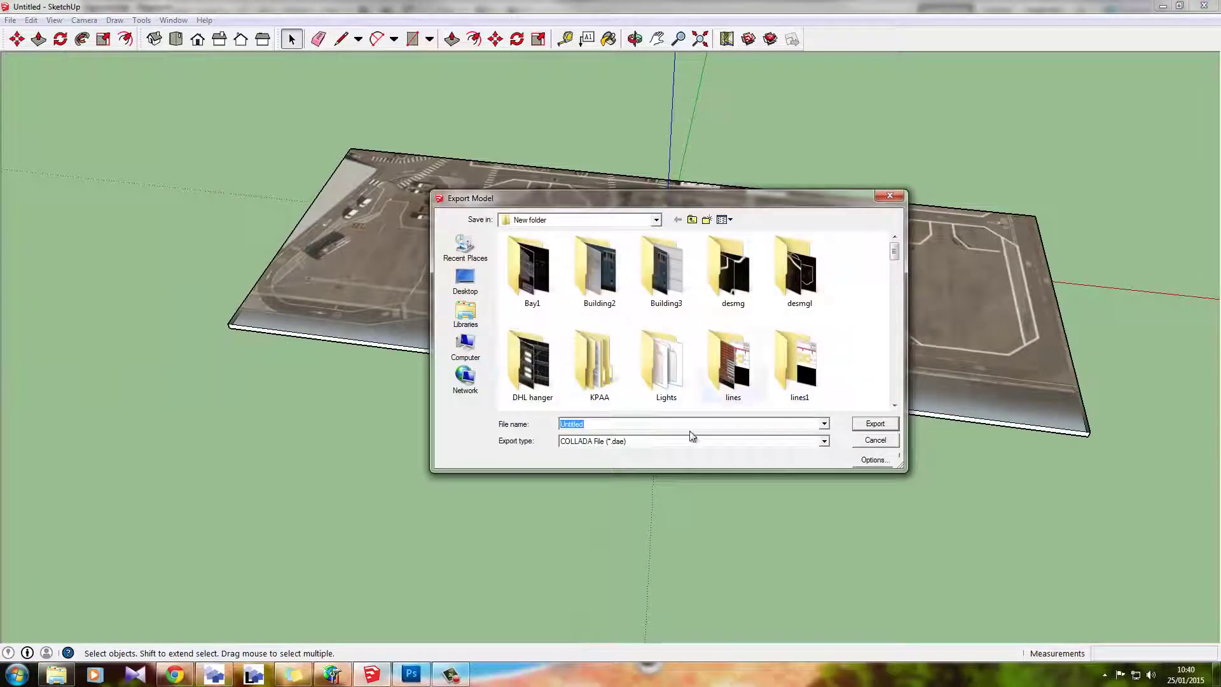
pyautogui.moveTo(894, 252); pyautogui.dragTo(894, 376)
pyautogui.click(540, 399)
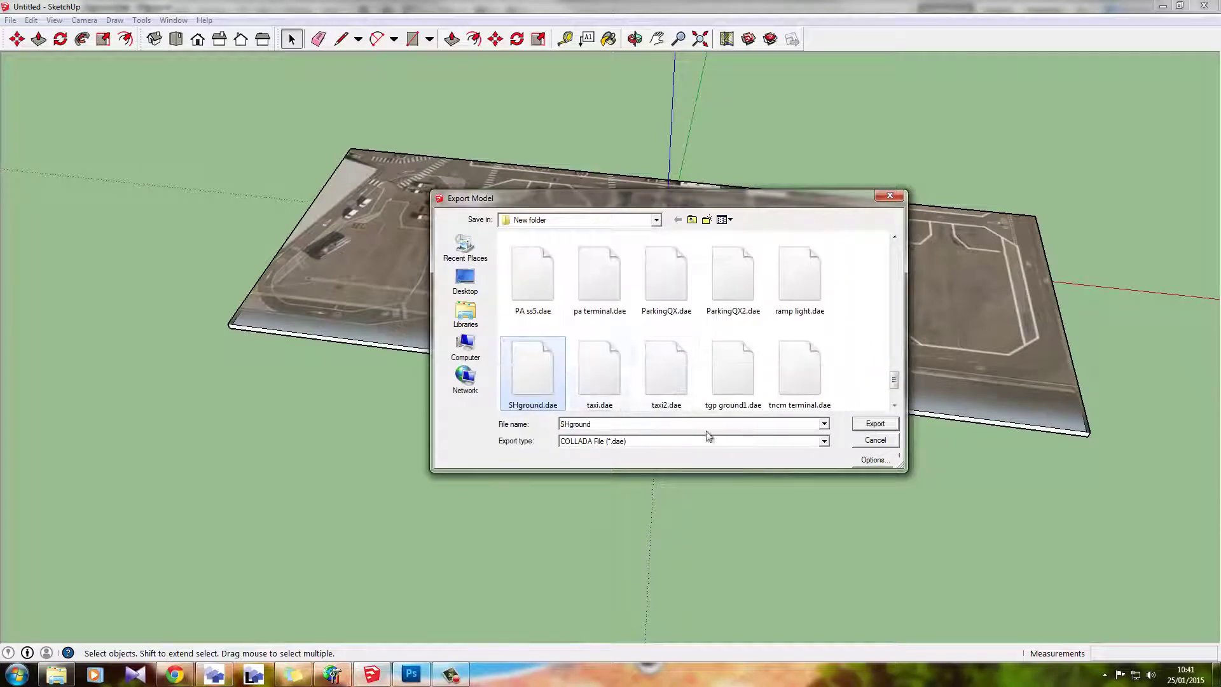
pyautogui.click(866, 423)
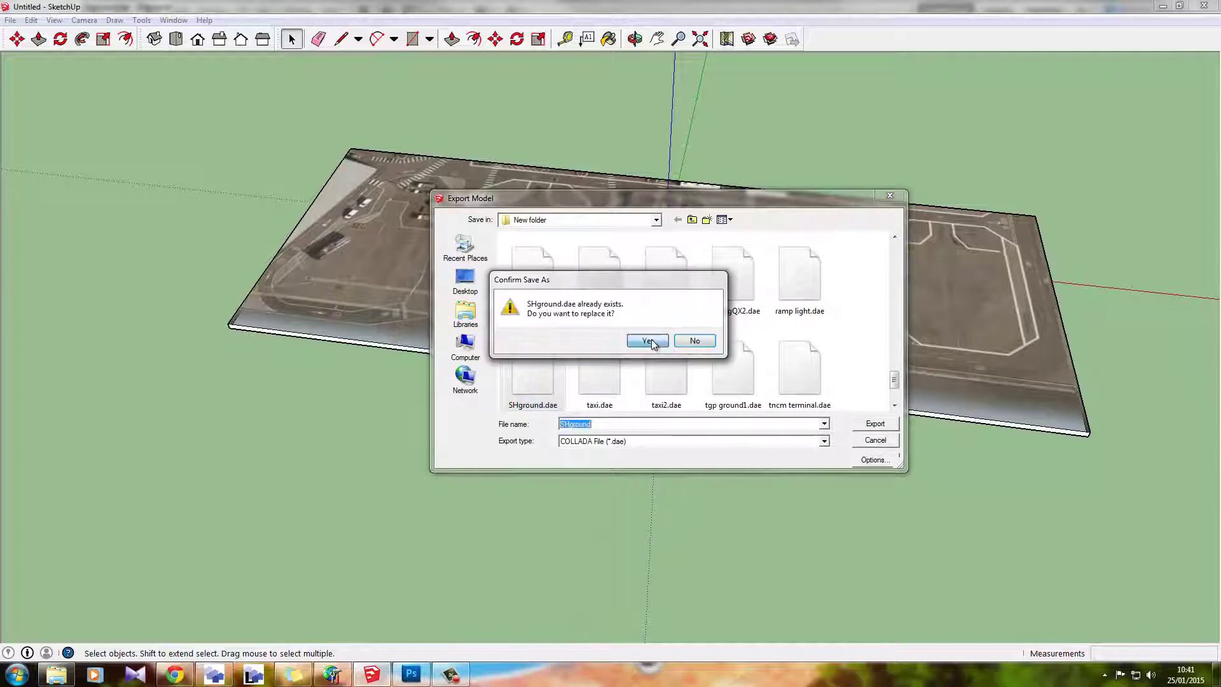
pyautogui.click(648, 342)
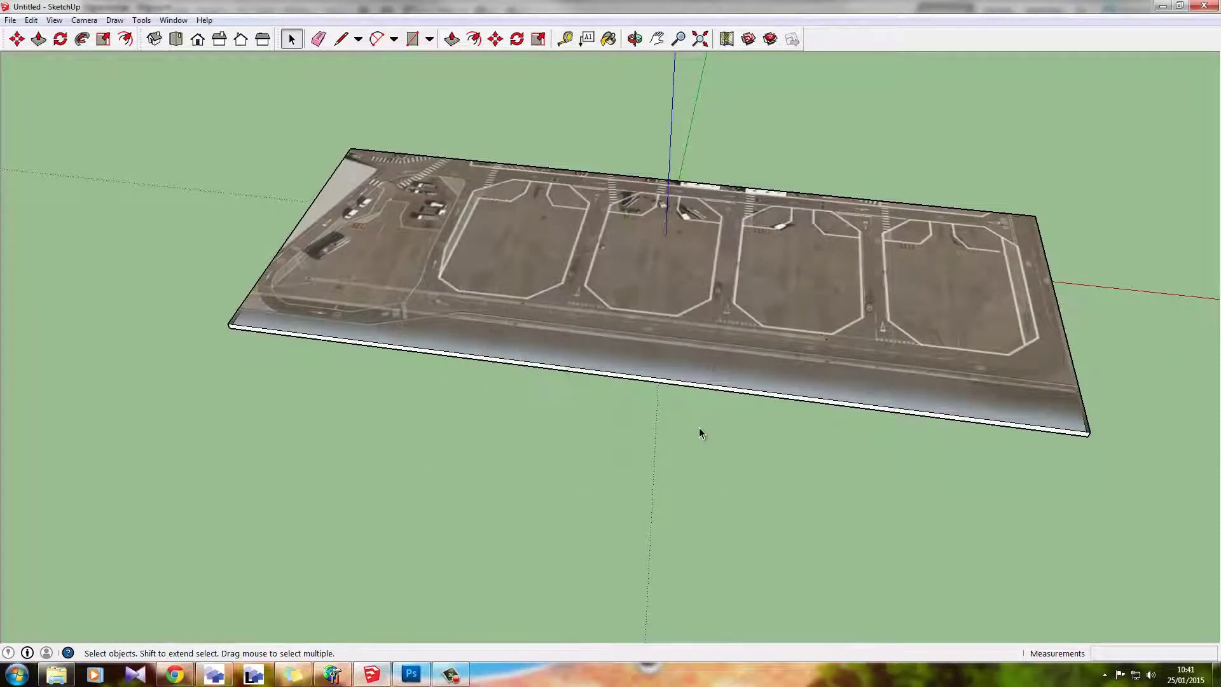
# Step: Switch to ModelConverterX and re-import the recently used SHground.dae
pyautogui.click(214, 674)
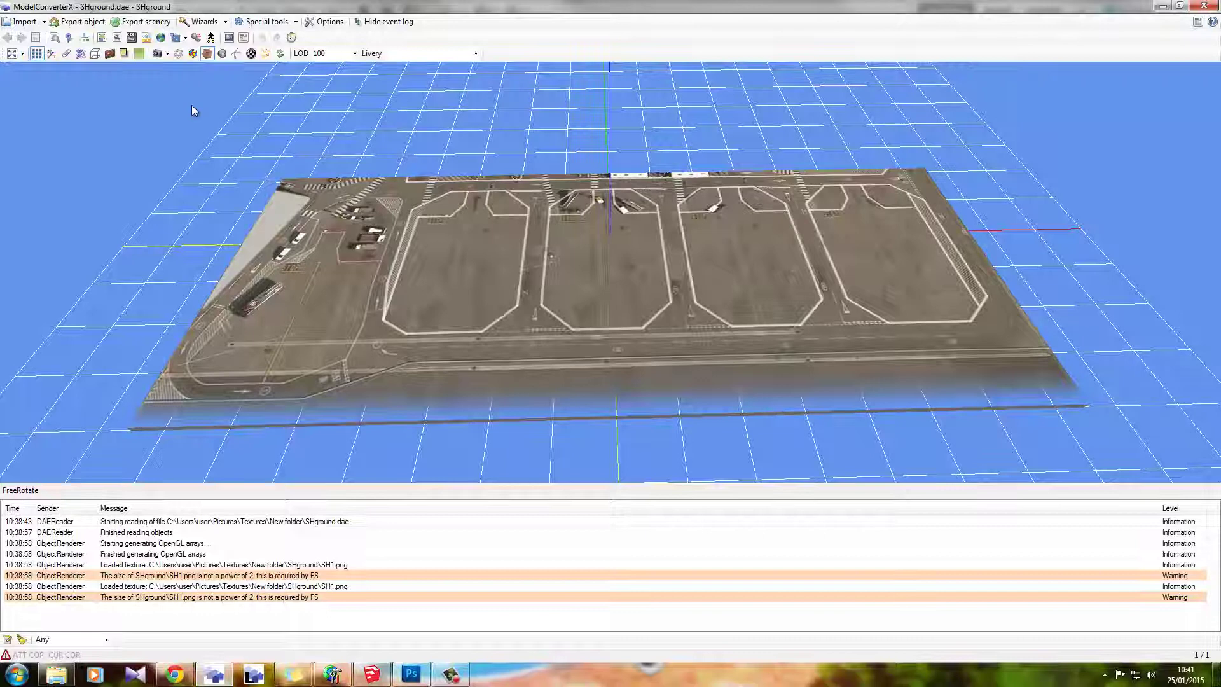
pyautogui.click(44, 22)
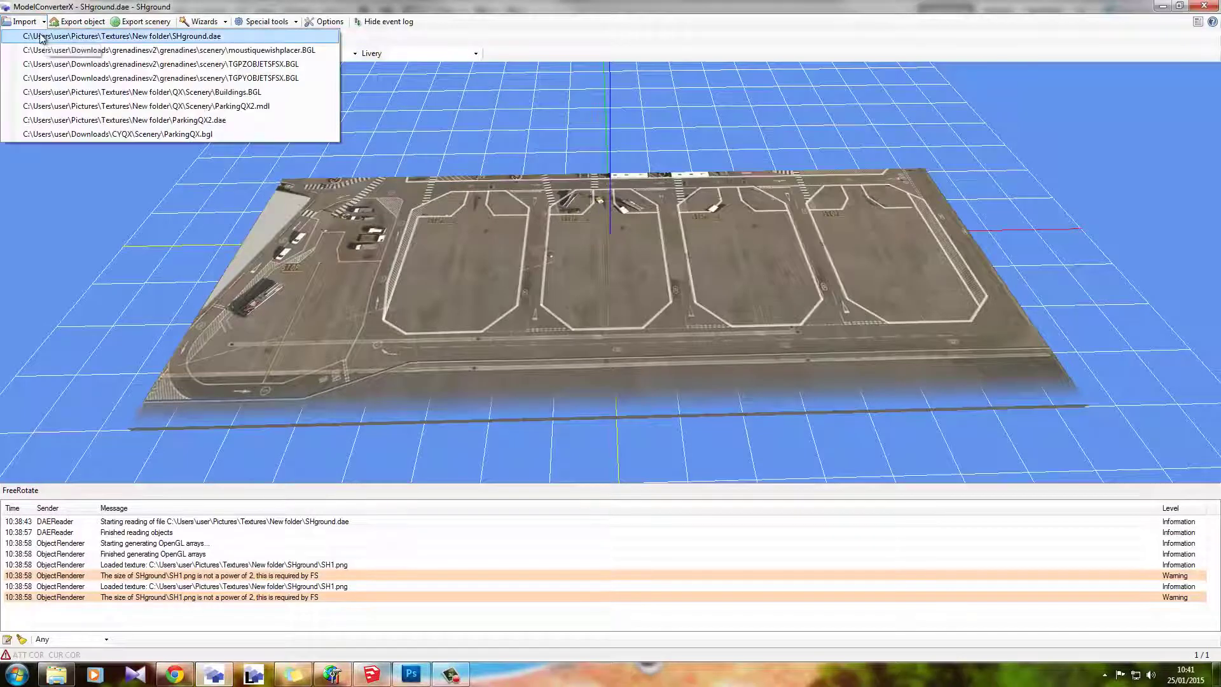
pyautogui.click(127, 35)
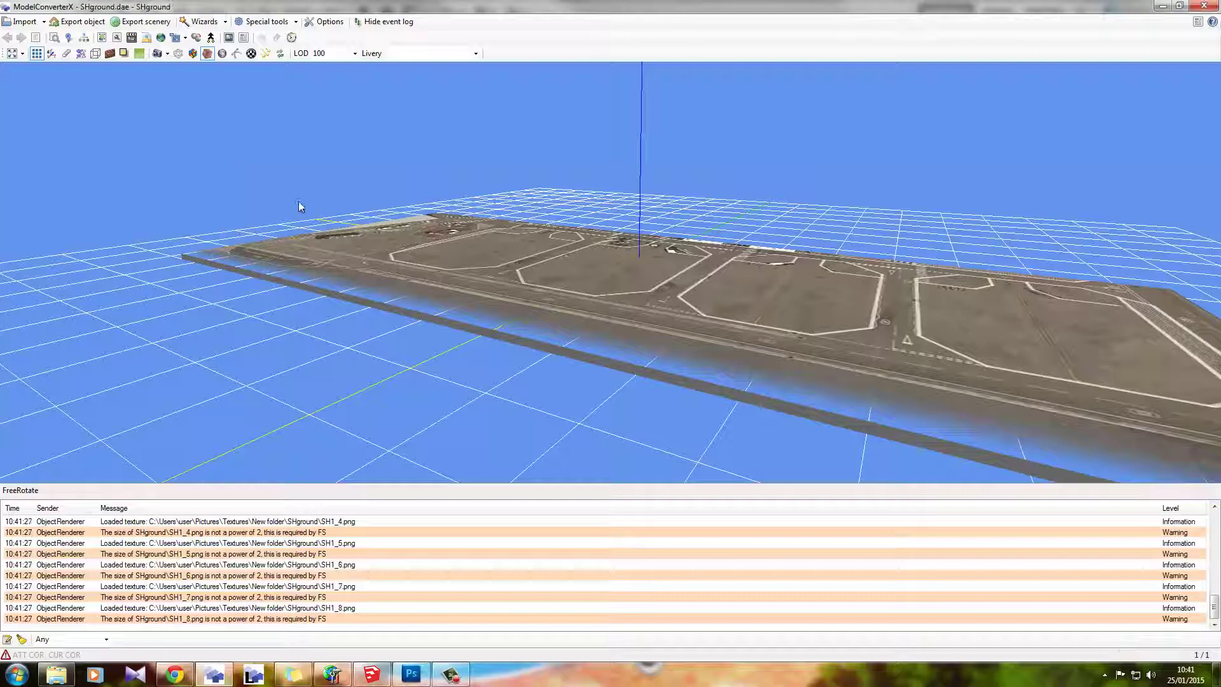
pyautogui.moveTo(299, 204); pyautogui.dragTo(428, 281)
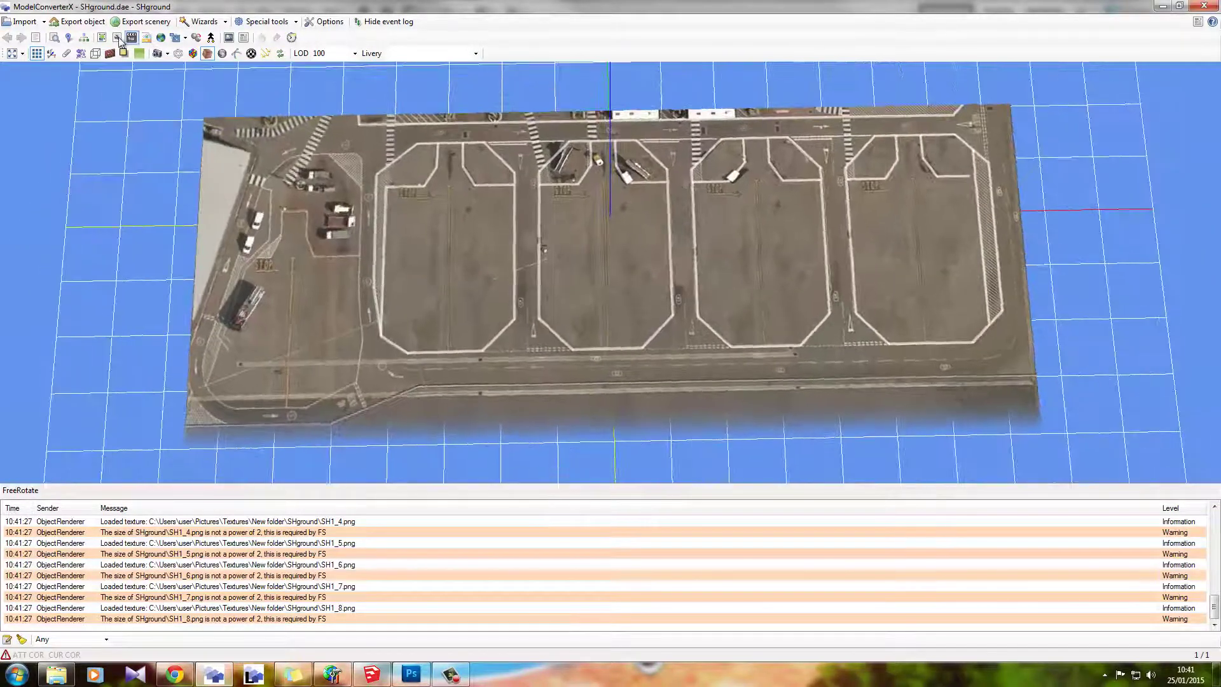
# Step: Remove the untextured colorFFFFFFFF material from the model in the Material Editor
pyautogui.click(102, 36)
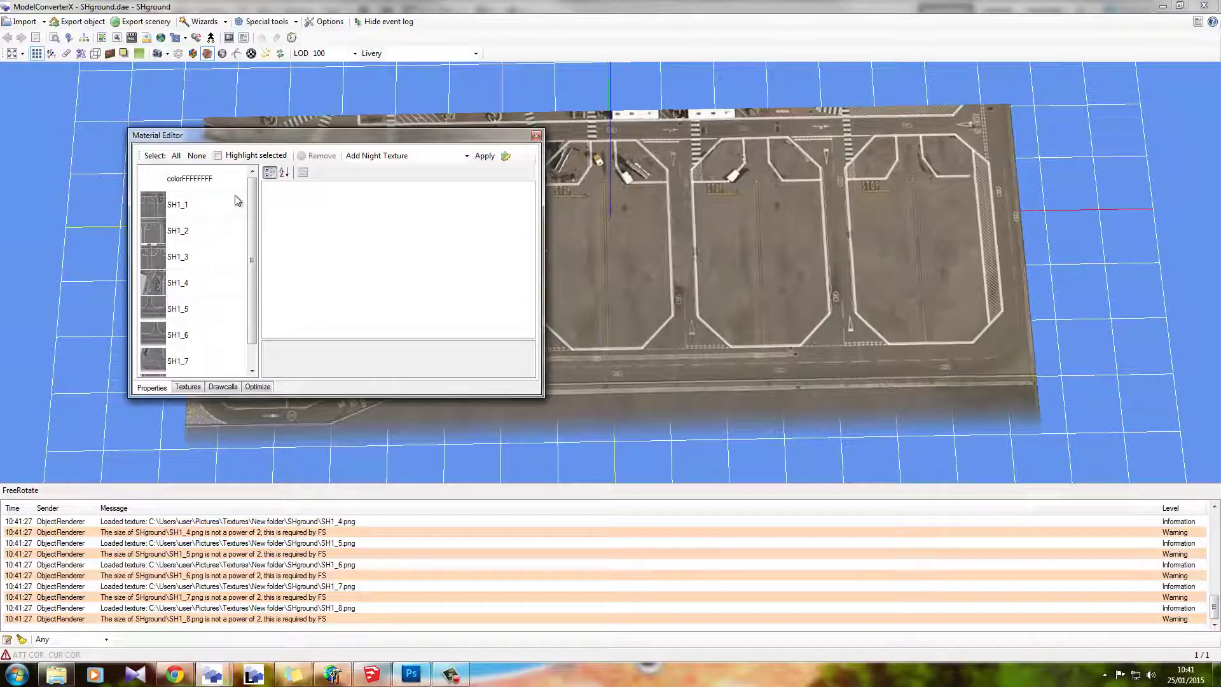
pyautogui.click(185, 179)
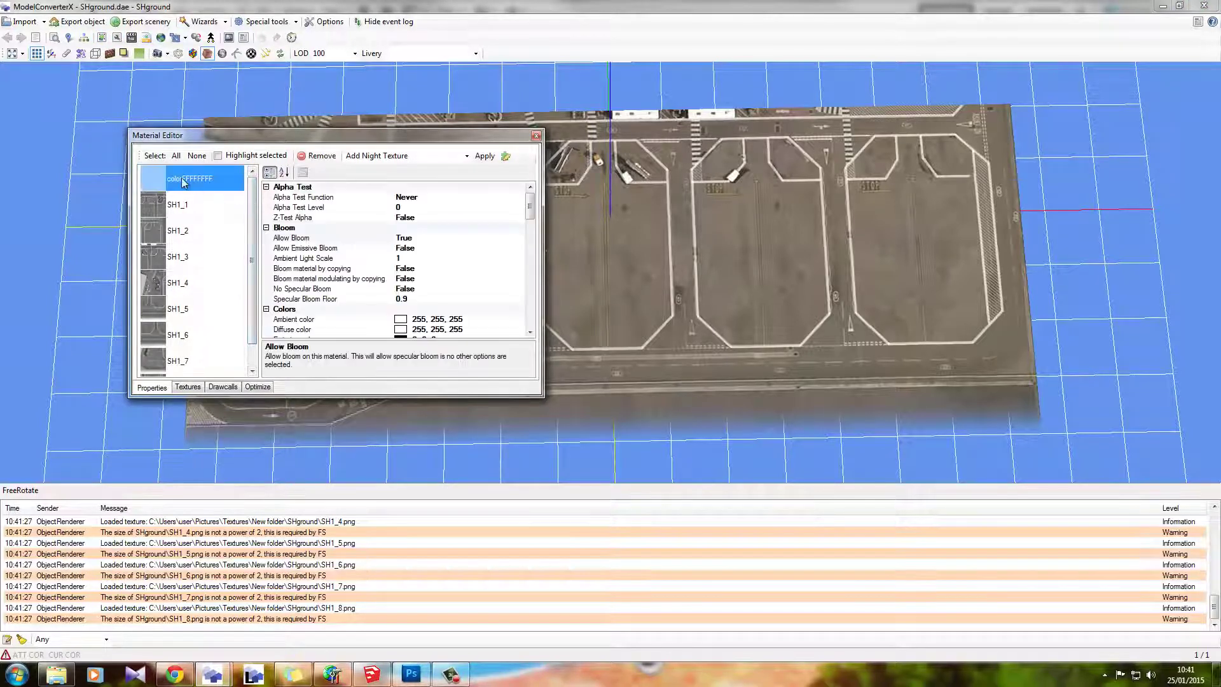
pyautogui.click(316, 156)
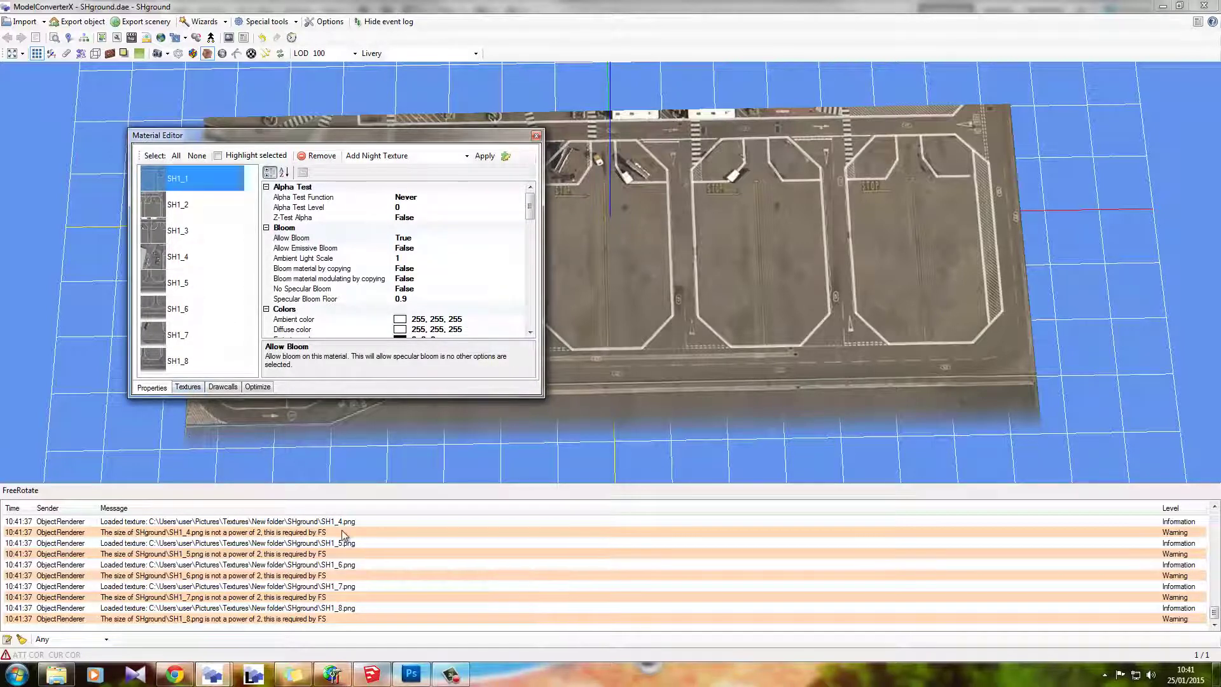
# Step: Set the output format of the model's textures to DXTBMP
pyautogui.click(187, 387)
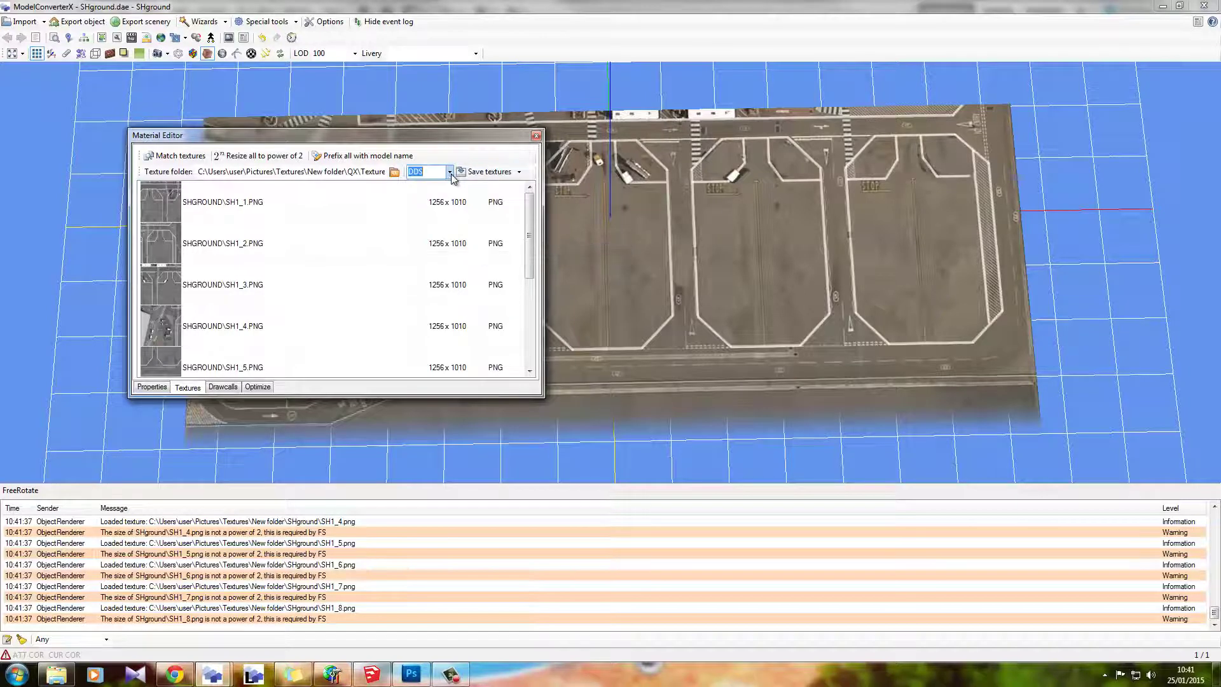
pyautogui.click(425, 171)
pyautogui.click(424, 223)
# Step: Switch to Windows Explorer and create a folder named Southampton beside SHground.dae
pyautogui.click(57, 674)
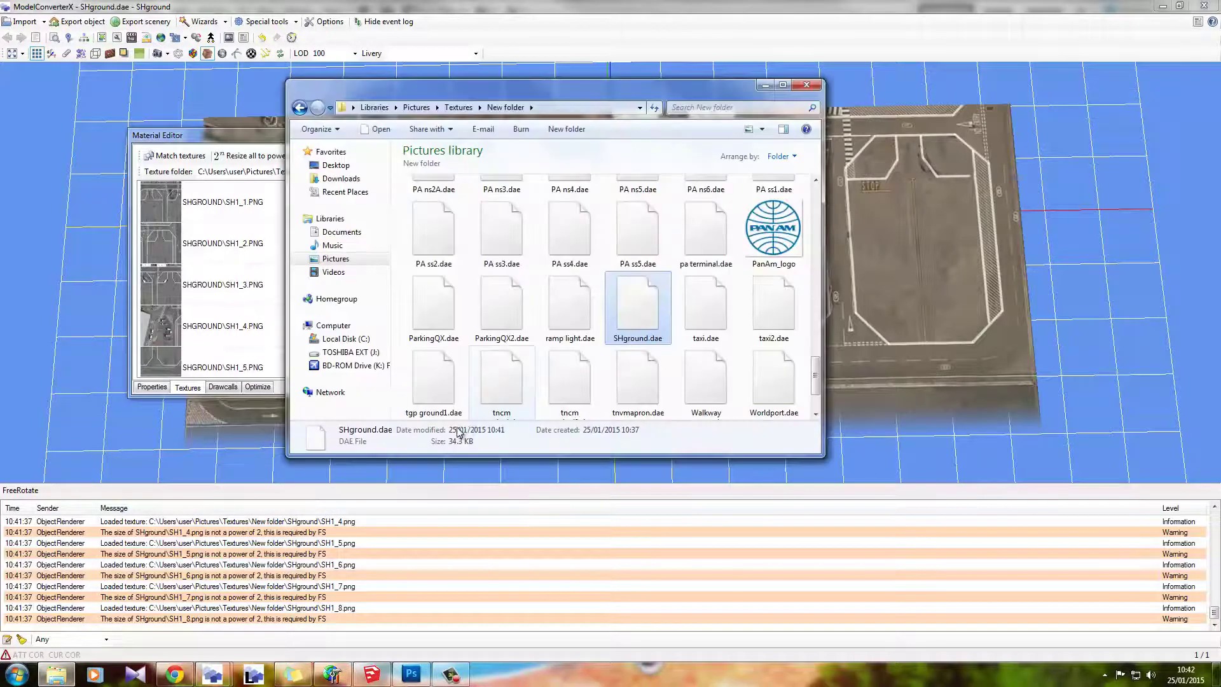
pyautogui.click(400, 349)
pyautogui.rightClick(400, 348)
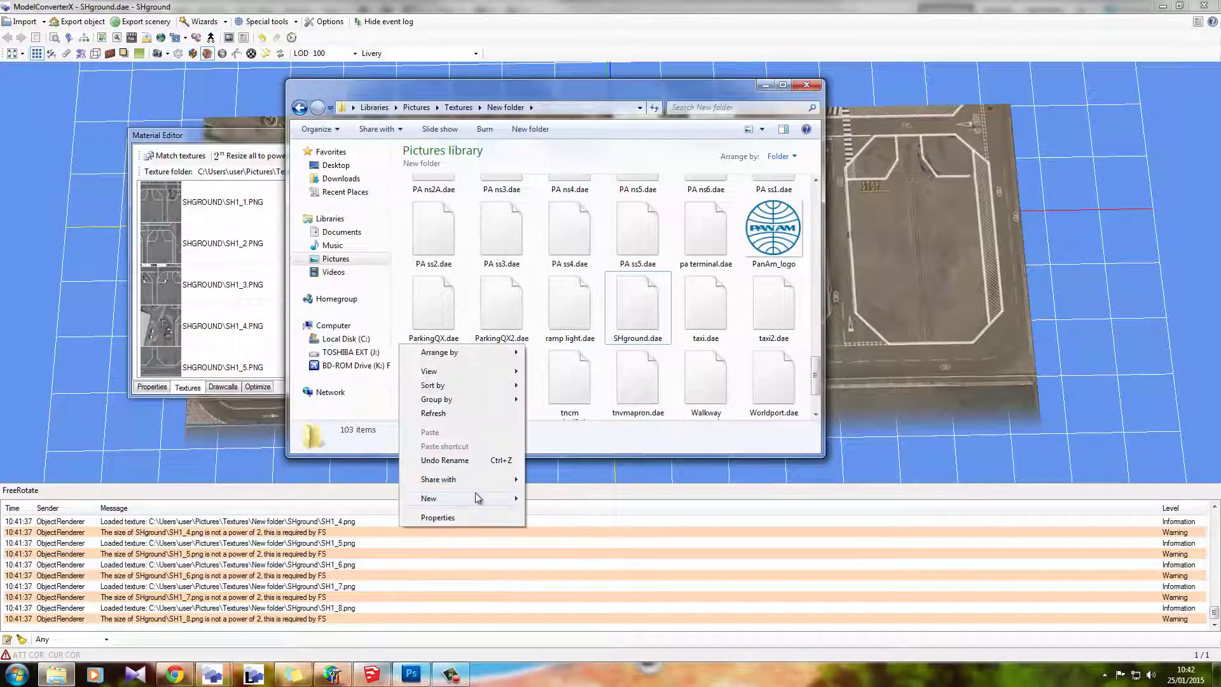
pyautogui.moveTo(484, 497)
pyautogui.click(565, 499)
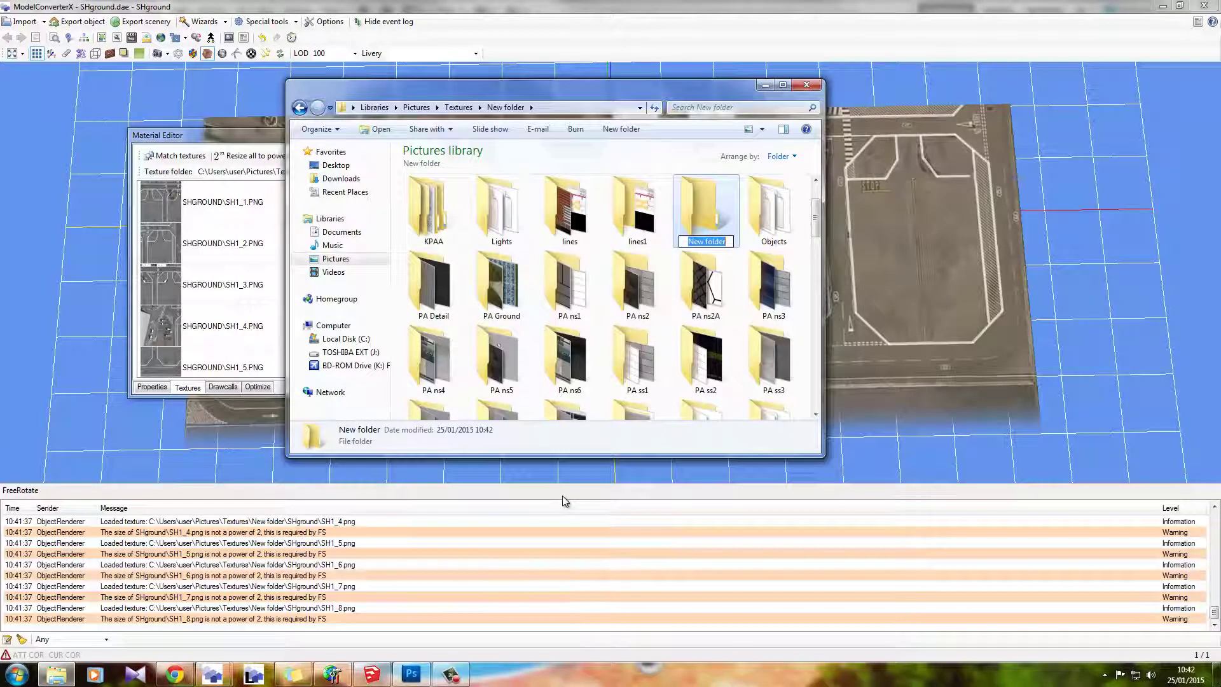
pyautogui.write('Southampton')
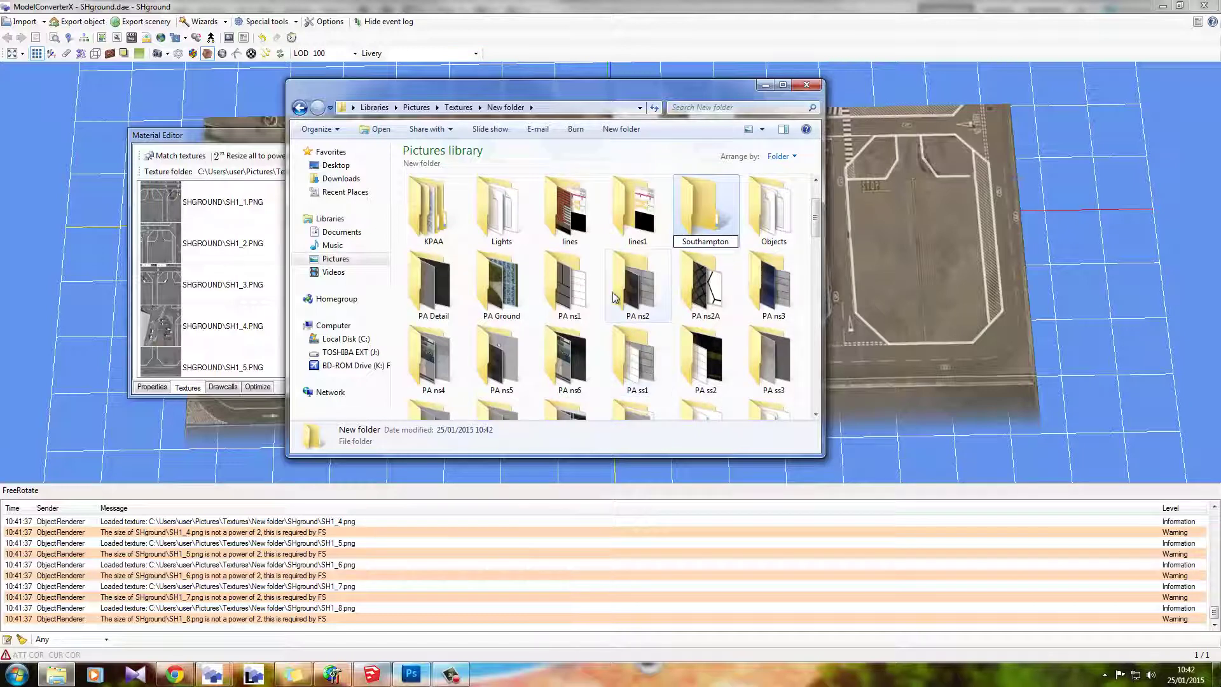
pyautogui.click(614, 296)
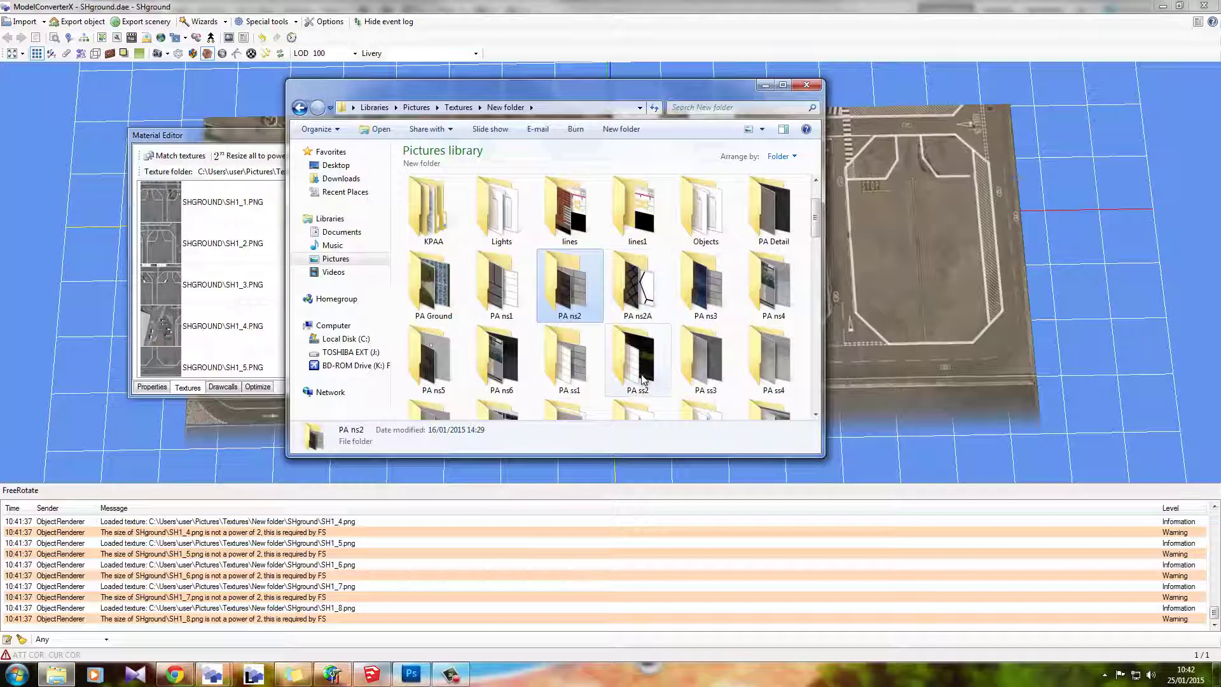
# Step: Create two subfolders named Scenery and Texture inside the Southampton folder
pyautogui.press('s')
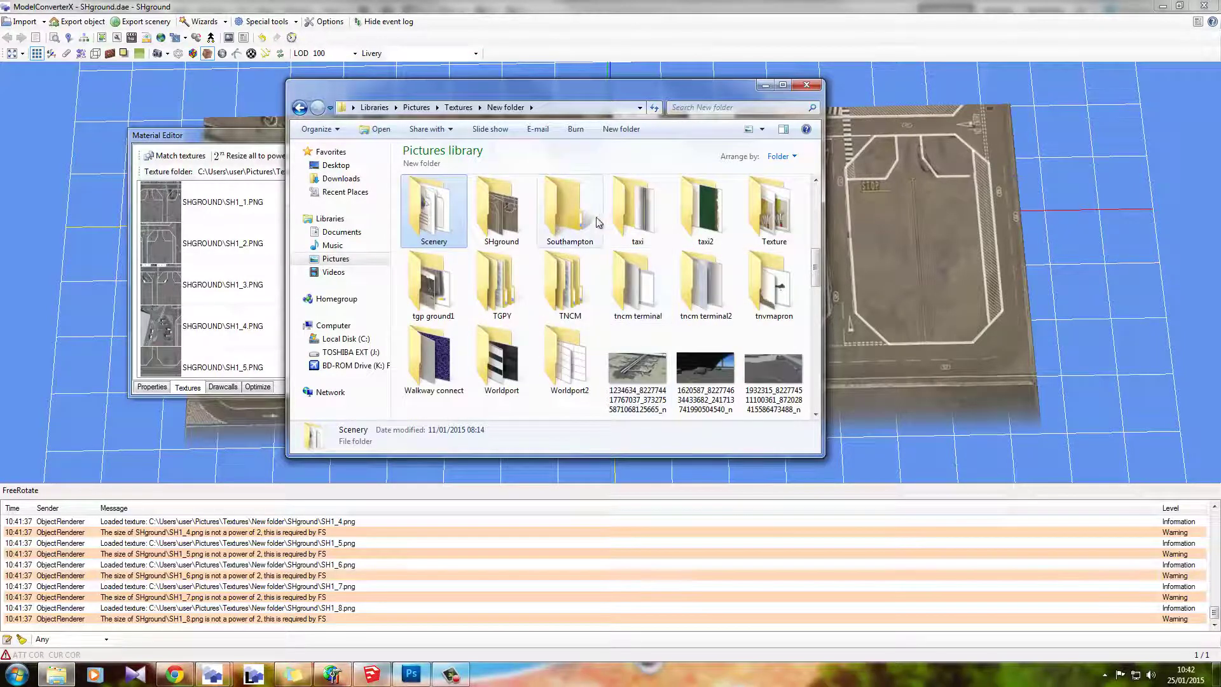
pyautogui.doubleClick(568, 213)
pyautogui.hotkey('ctrl', 'shift', 'n')
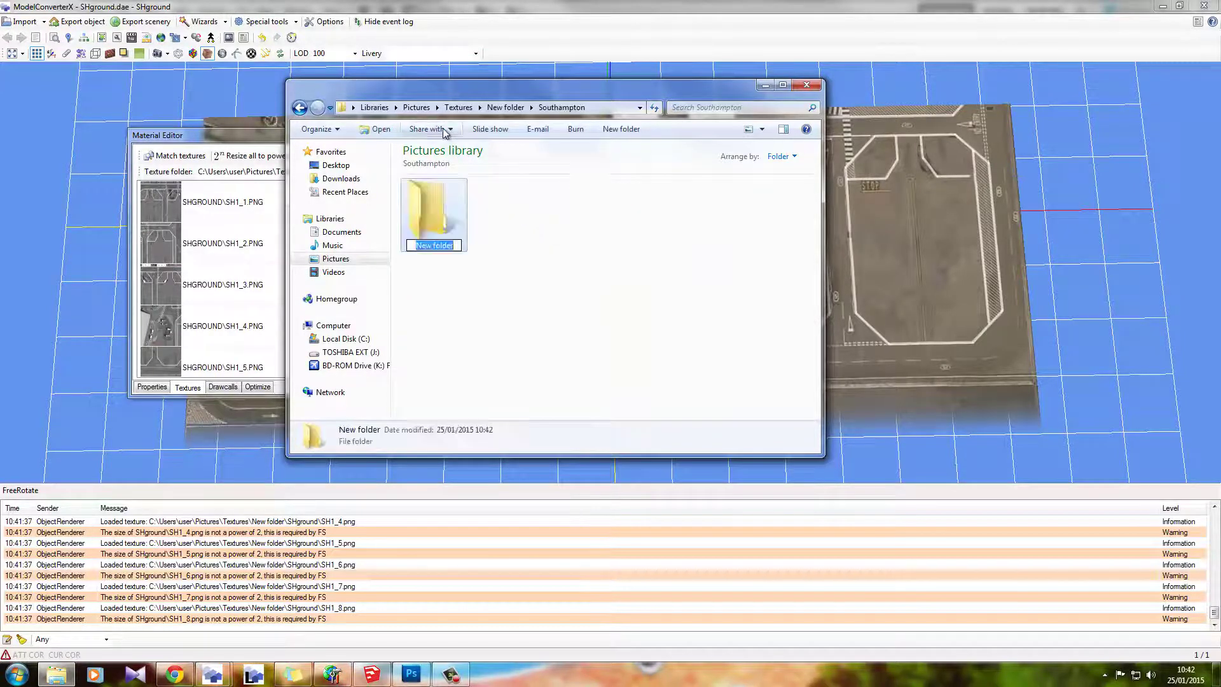
pyautogui.write('Sce')
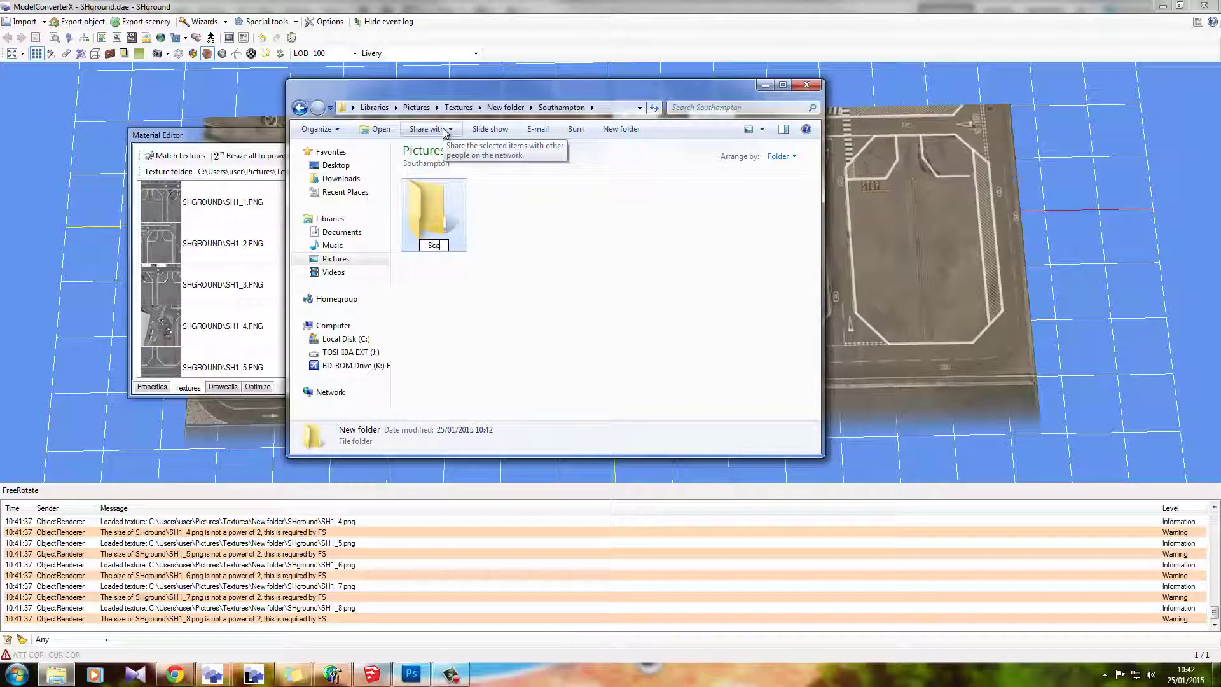
pyautogui.write('nery')
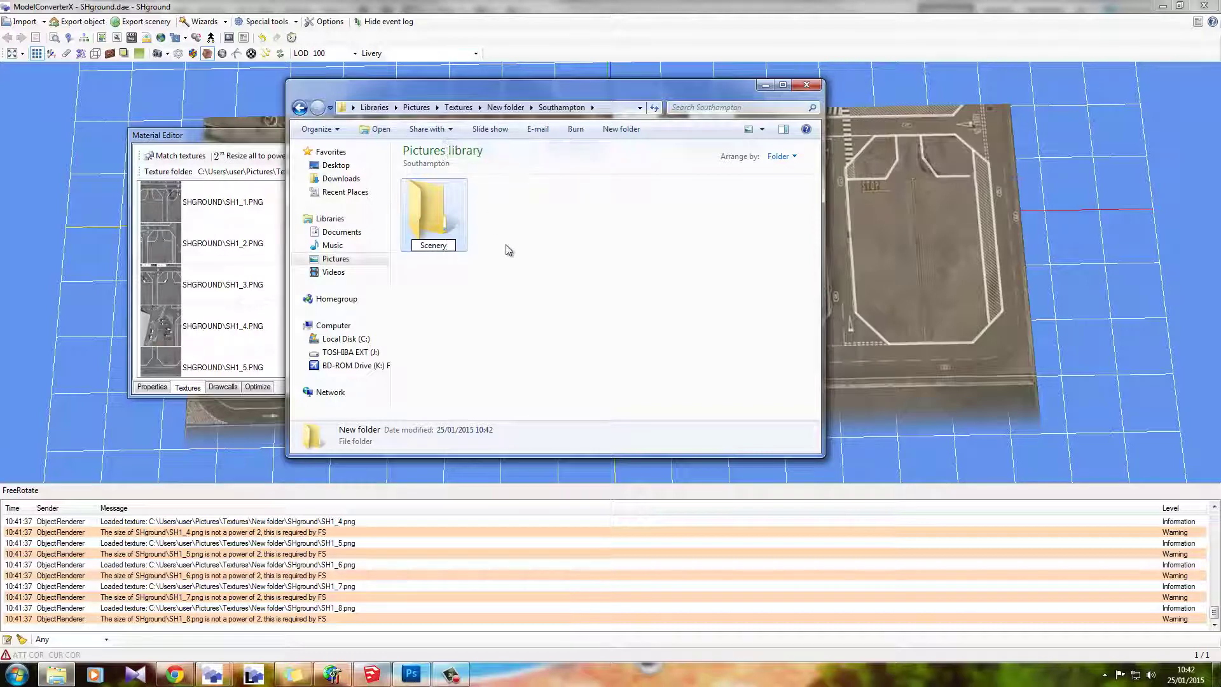
pyautogui.click(493, 204)
pyautogui.rightClick(488, 195)
pyautogui.moveTo(571, 354)
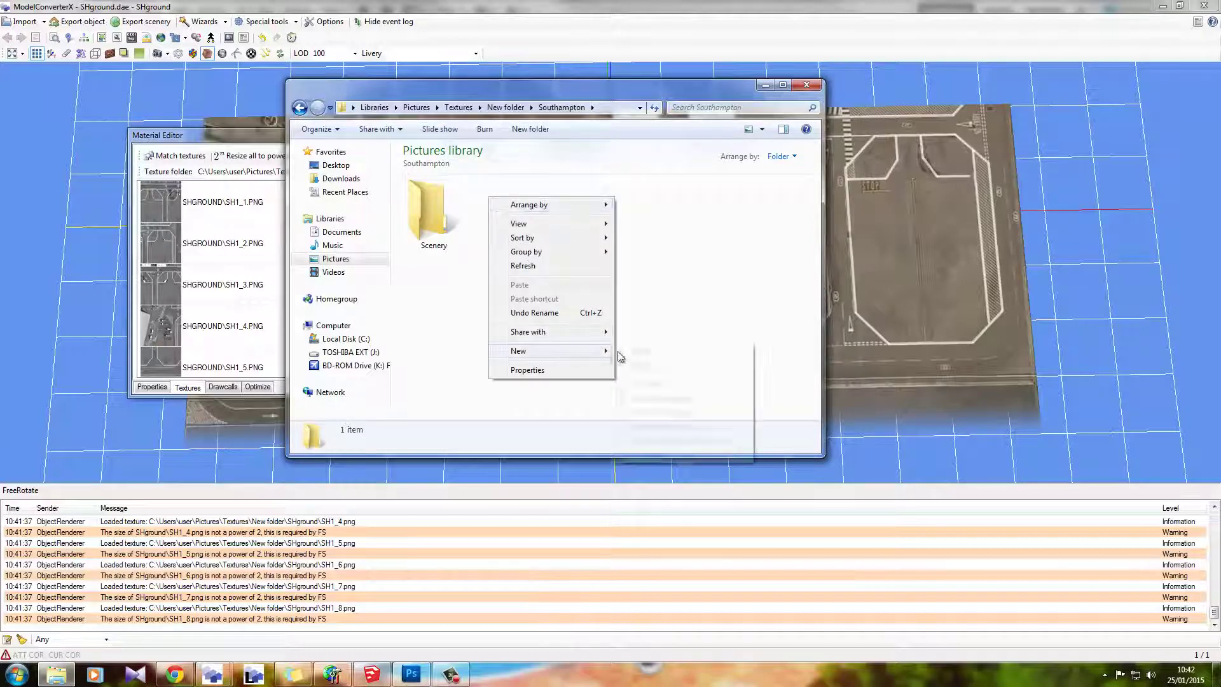
pyautogui.click(647, 355)
pyautogui.write('T')
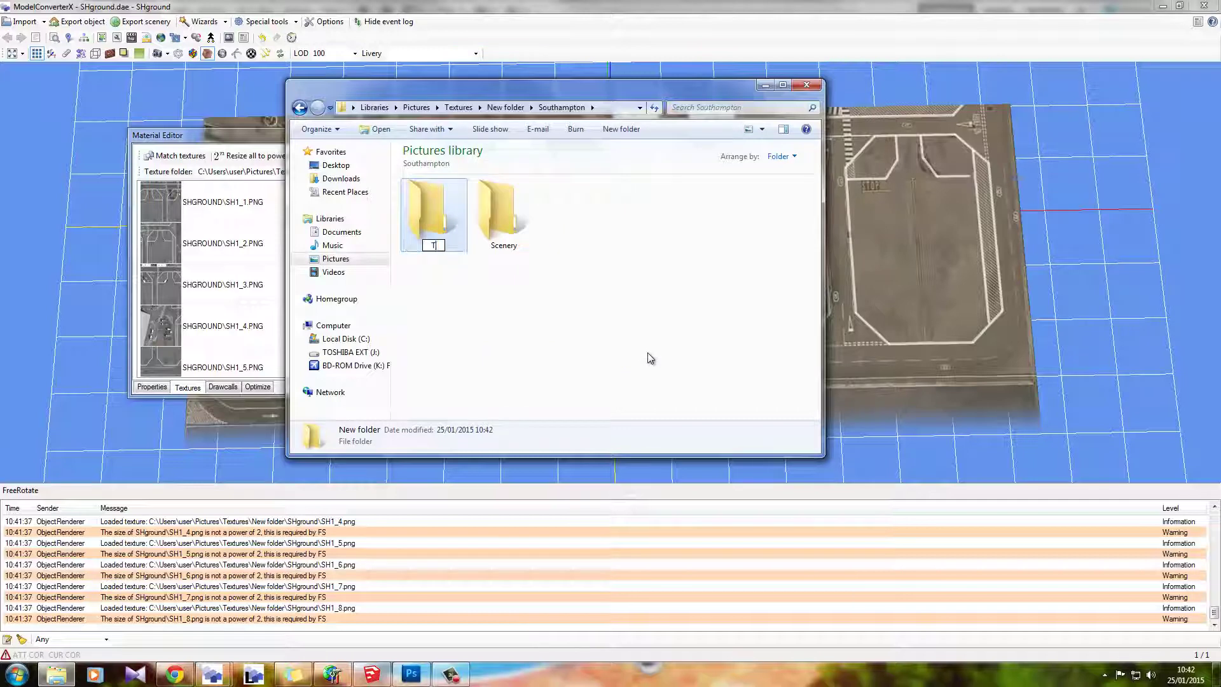
pyautogui.write('exture')
pyautogui.press('Return')
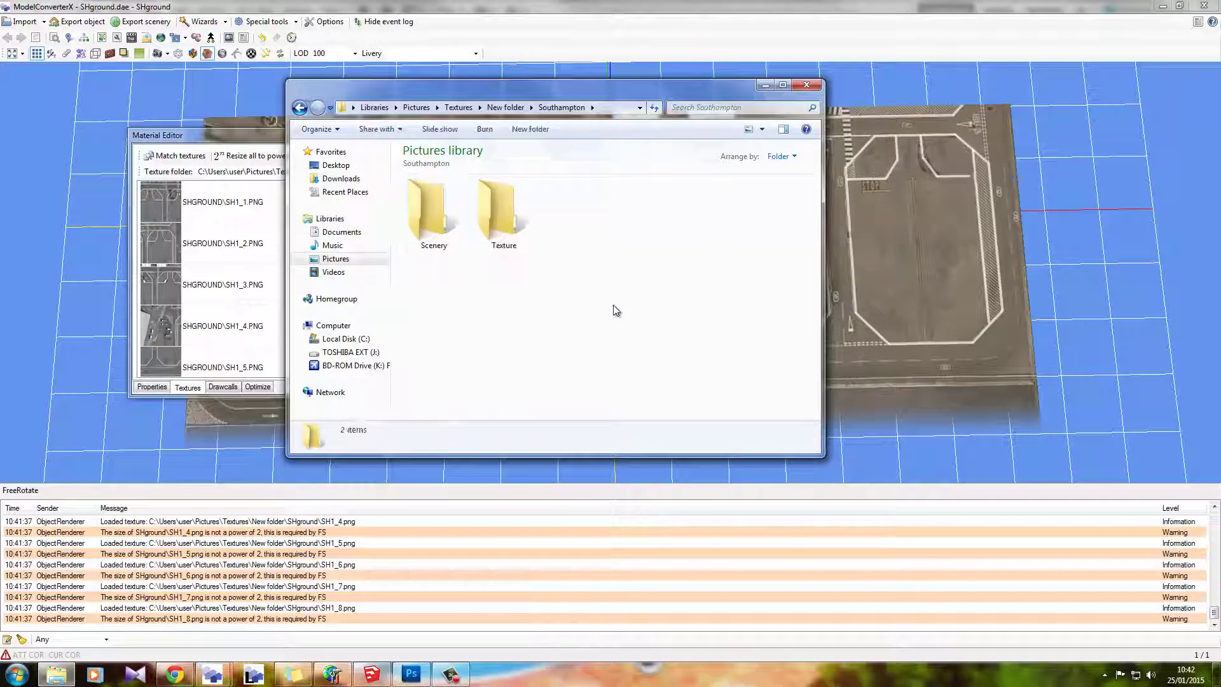
# Step: Back in ModelConverterX, set the texture folder to Southampton\Texture and save all textures there as DXTBMP files at 1024 x 512
pyautogui.click(261, 147)
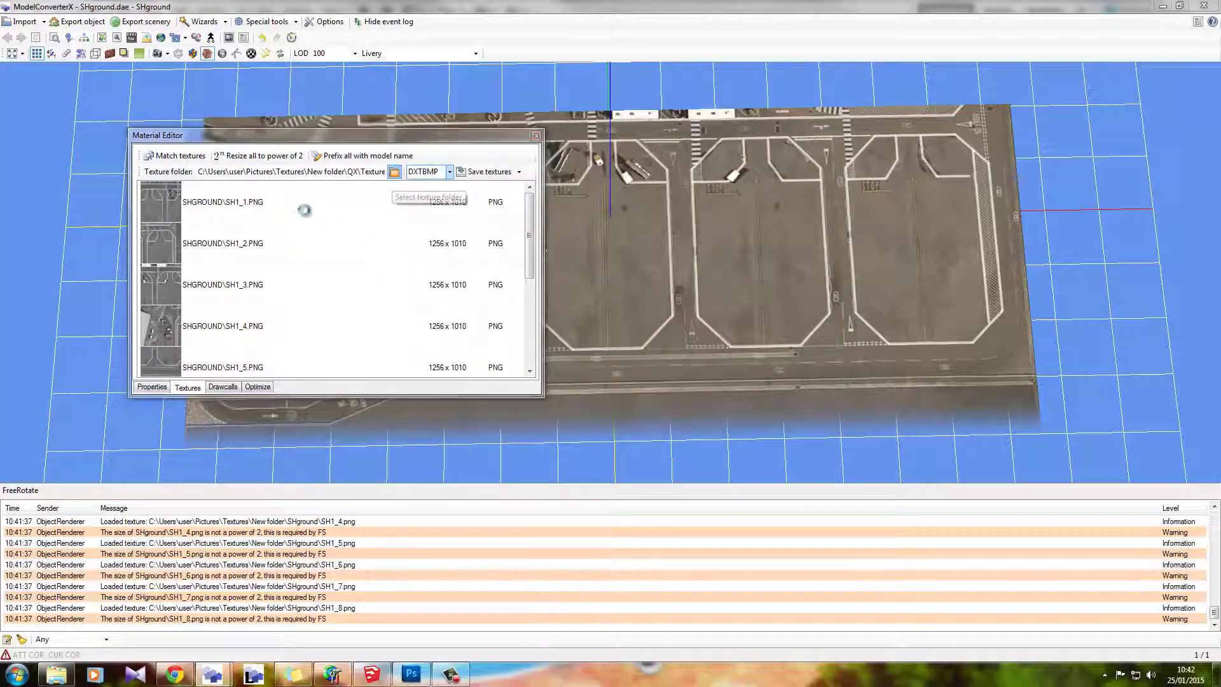
pyautogui.moveTo(697, 313); pyautogui.dragTo(698, 377)
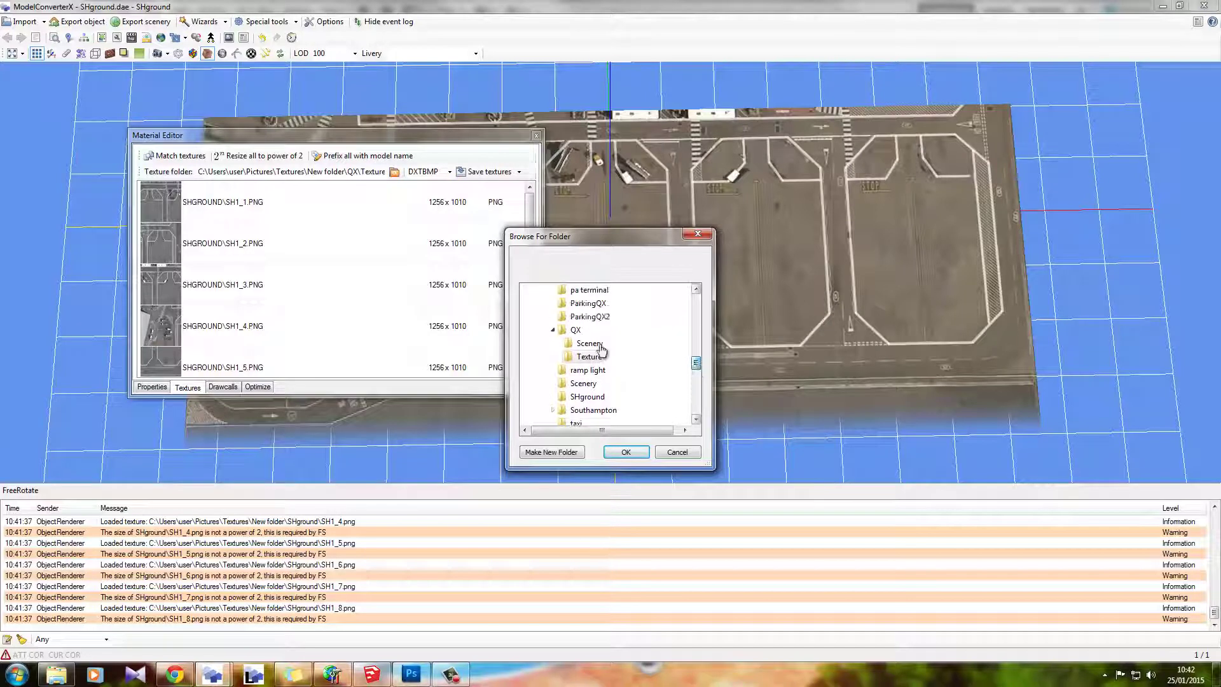
pyautogui.click(576, 330)
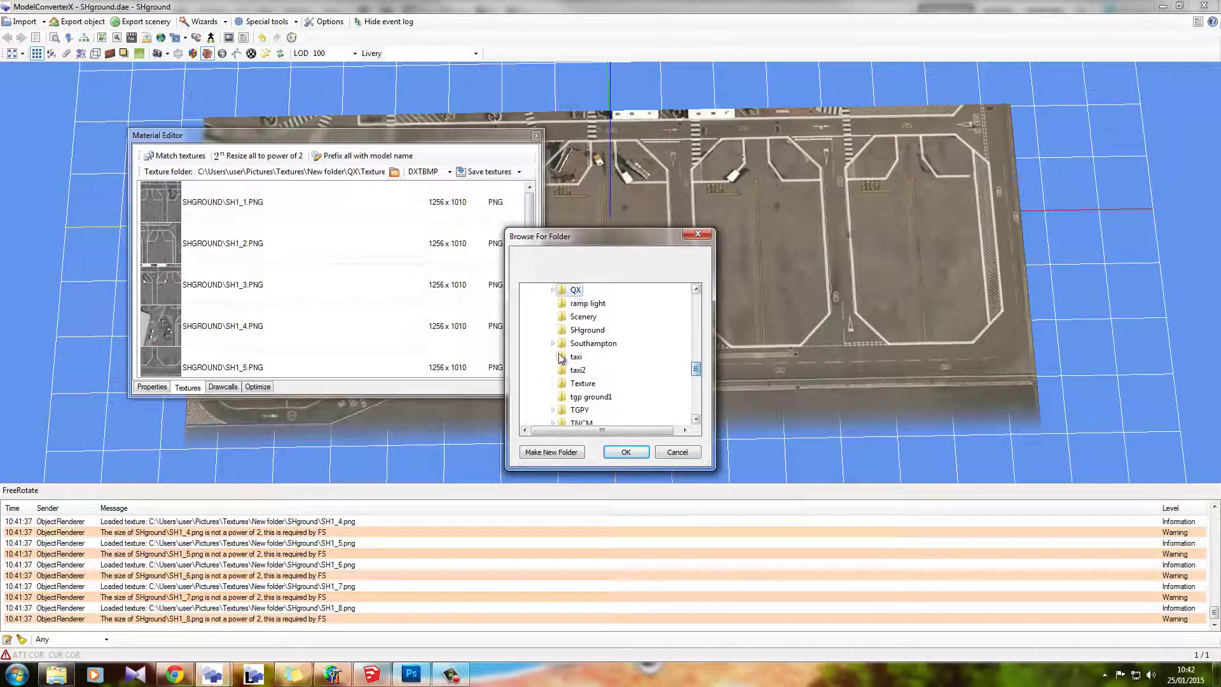
pyautogui.click(552, 343)
pyautogui.click(589, 370)
pyautogui.click(641, 450)
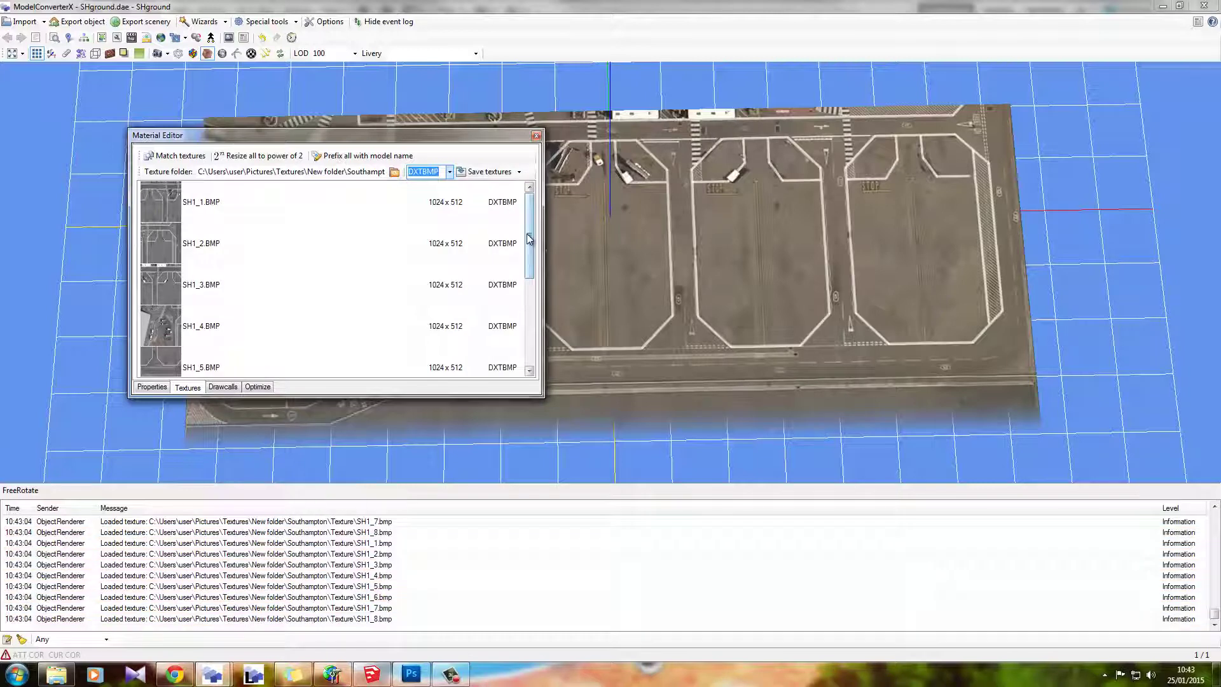
pyautogui.moveTo(530, 232); pyautogui.dragTo(529, 207)
pyautogui.click(530, 307)
pyautogui.click(529, 209)
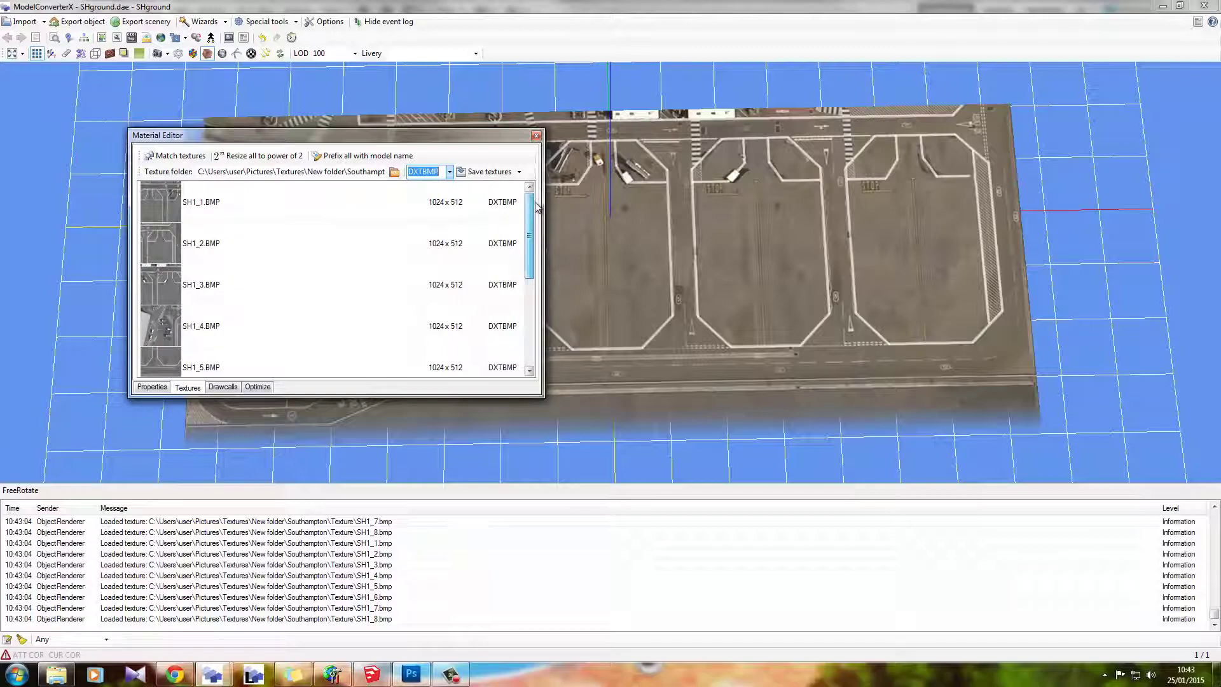
pyautogui.click(535, 136)
# Step: Close the Material Editor and export the apron model as an FSX MDL object named SHground into the Southampton\Scenery folder
pyautogui.moveTo(534, 166); pyautogui.dragTo(499, 274)
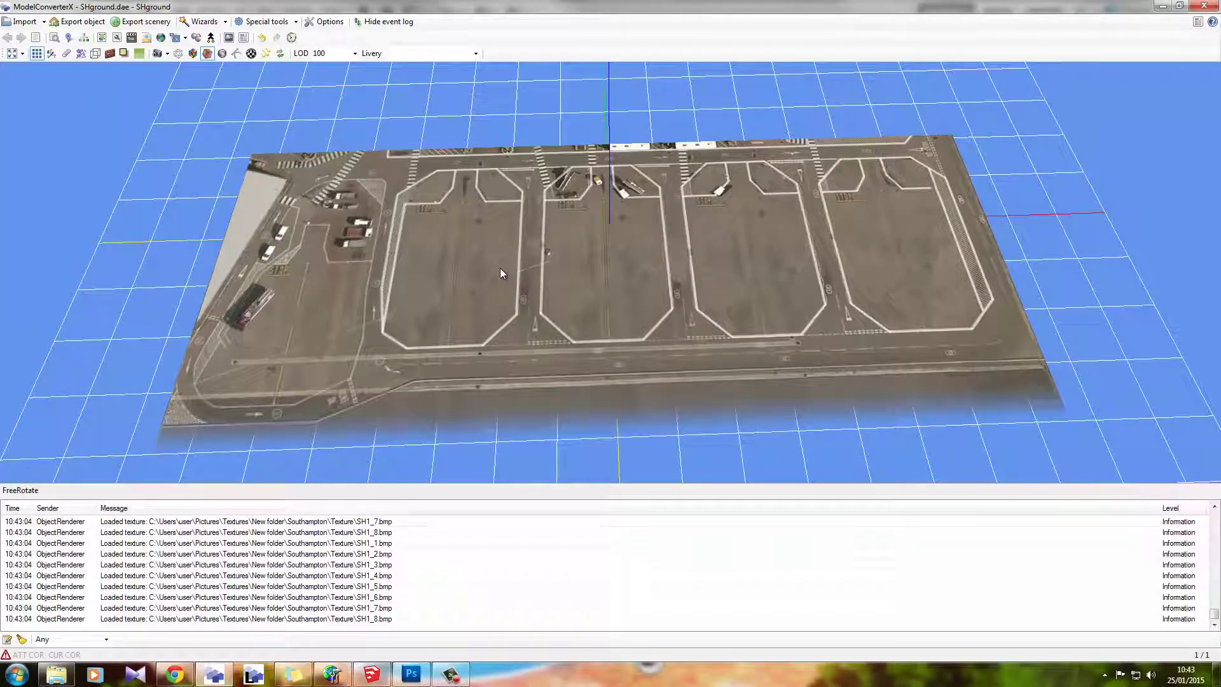
pyautogui.moveTo(500, 268); pyautogui.dragTo(504, 273)
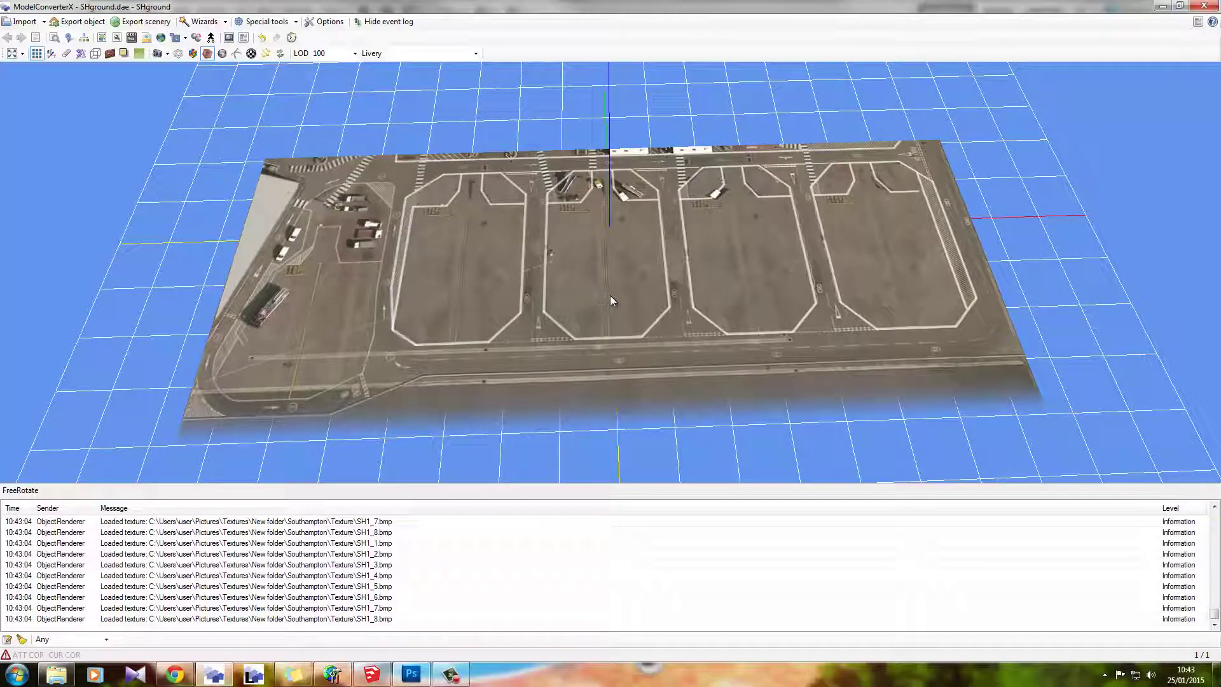
pyautogui.moveTo(440, 275); pyautogui.dragTo(330, 216)
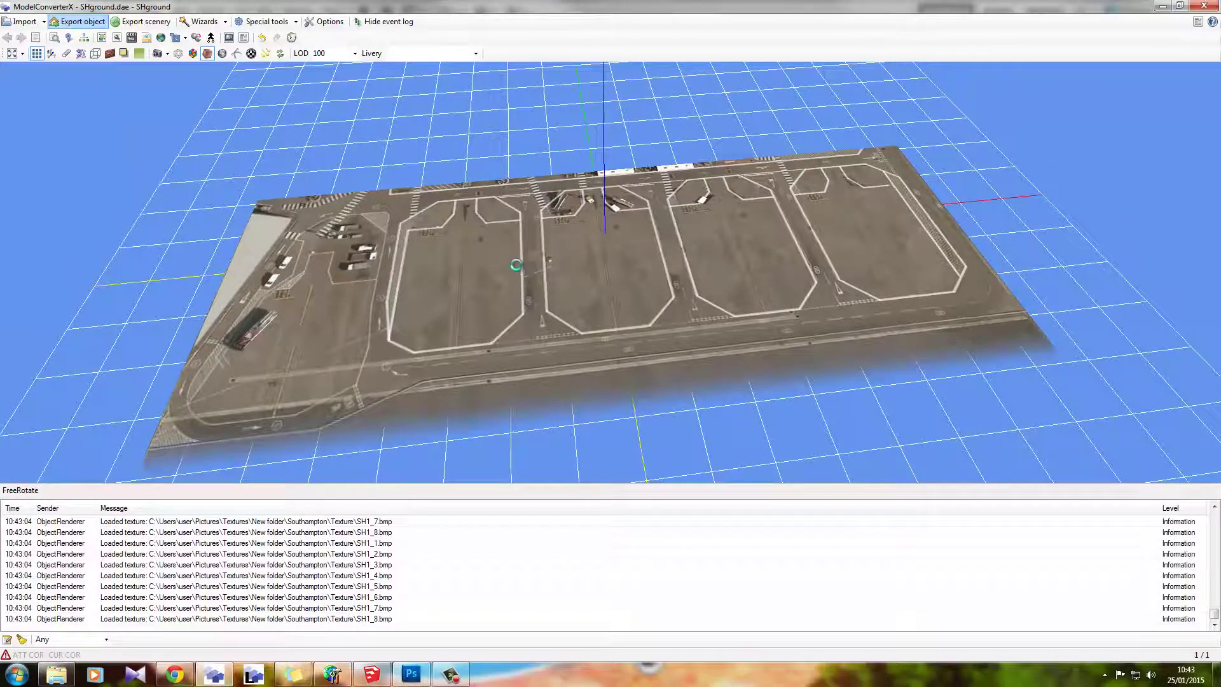
pyautogui.click(336, 238)
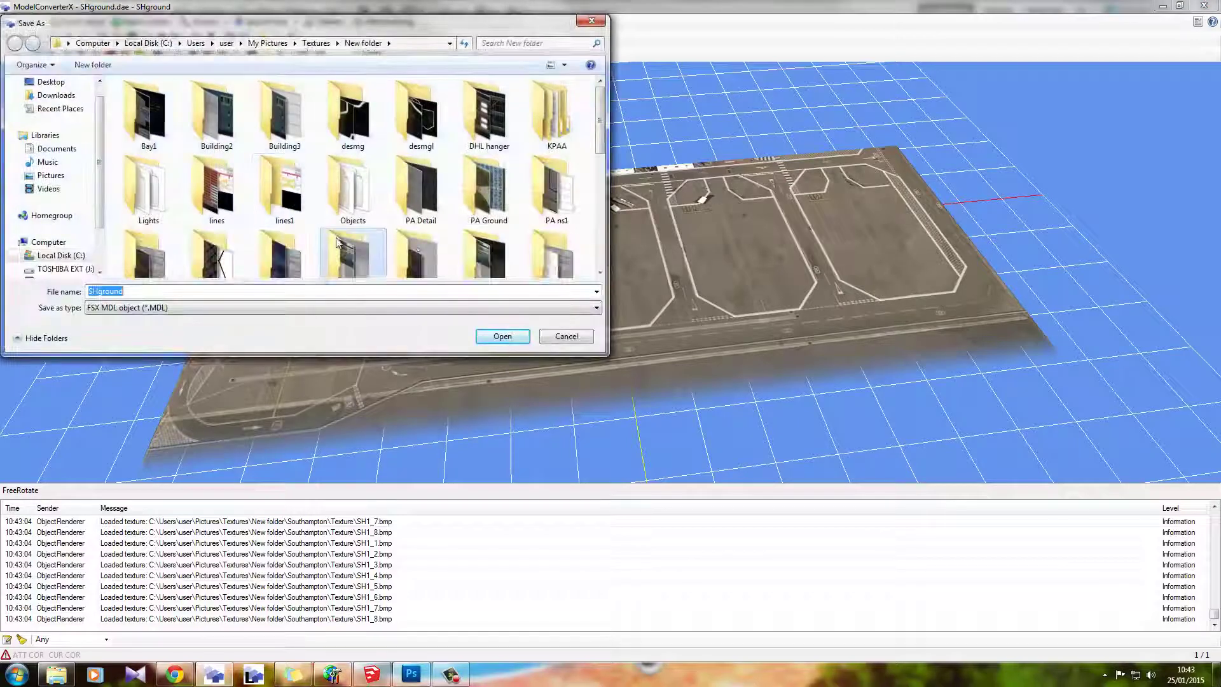
pyautogui.scroll(-3, 331, 191)
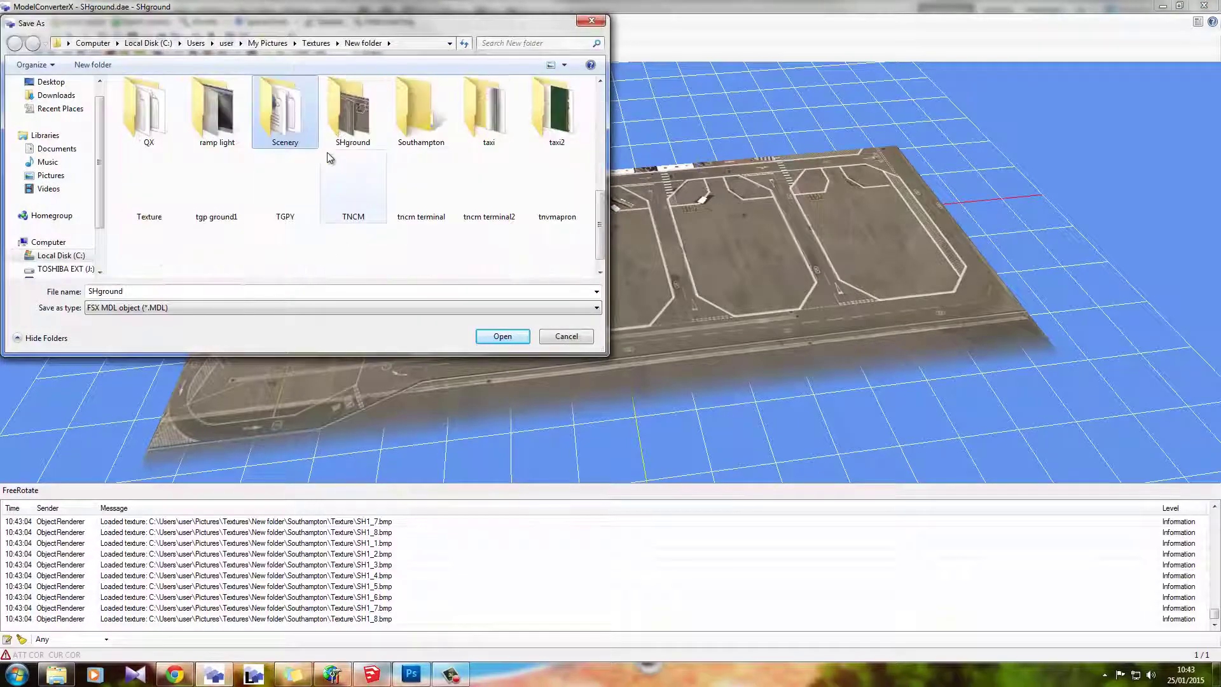
pyautogui.doubleClick(412, 120)
pyautogui.doubleClick(156, 132)
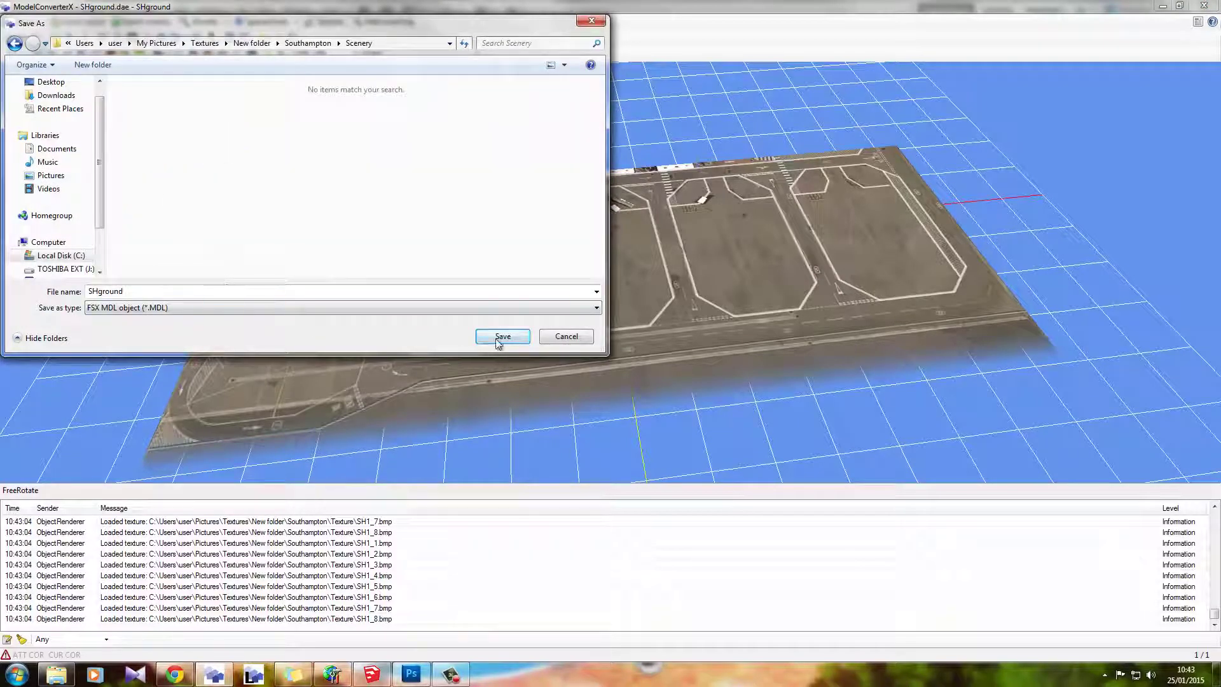
pyautogui.press('Return')
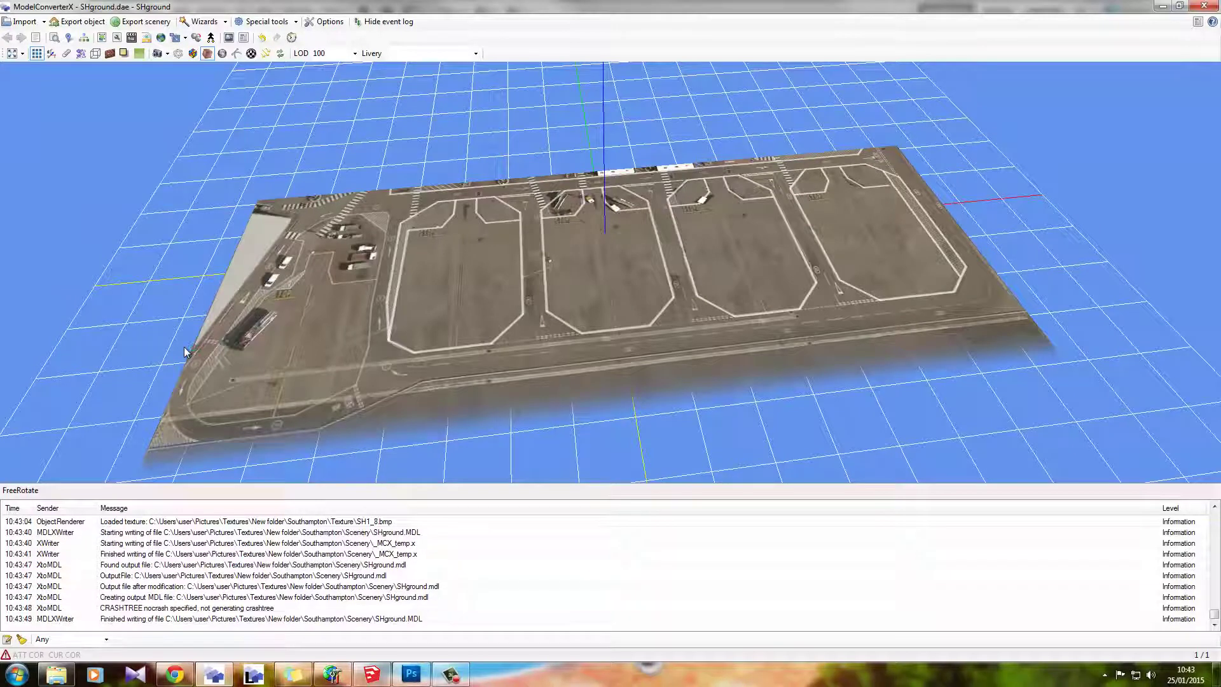
# Step: Switch to Airport Design Editor, open the properties of the flat roof building on the orange apron, and make its location coordinates editable
pyautogui.moveTo(185, 346); pyautogui.dragTo(353, 342)
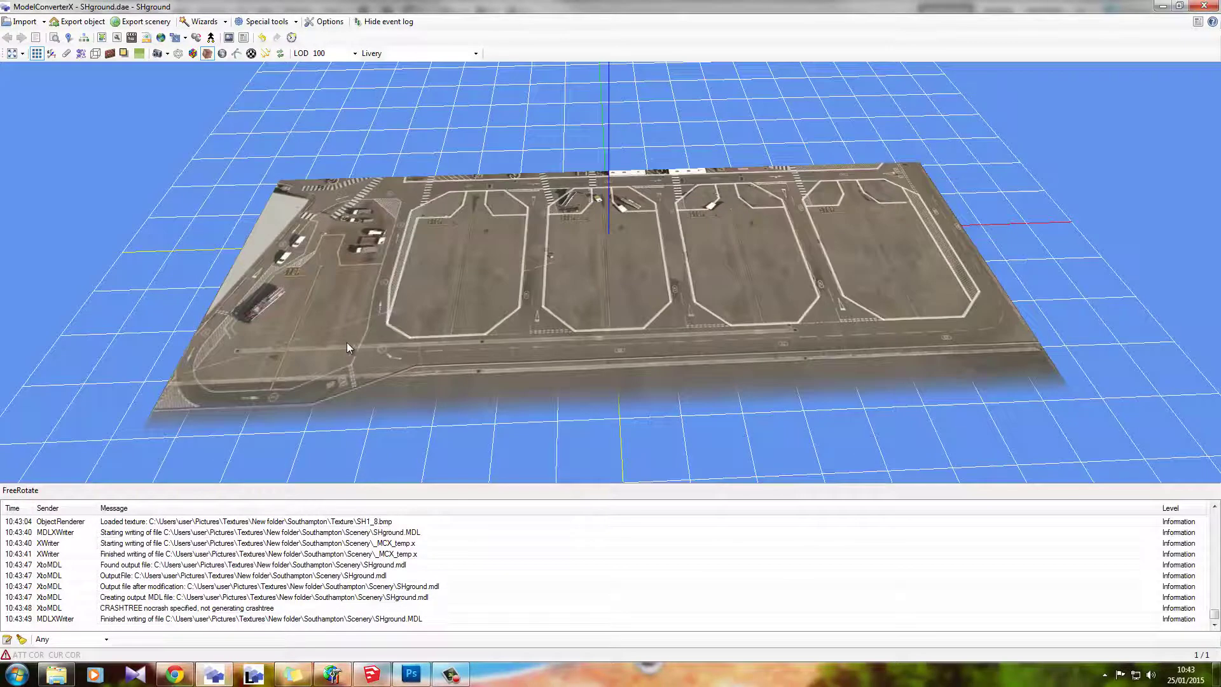
pyautogui.click(332, 673)
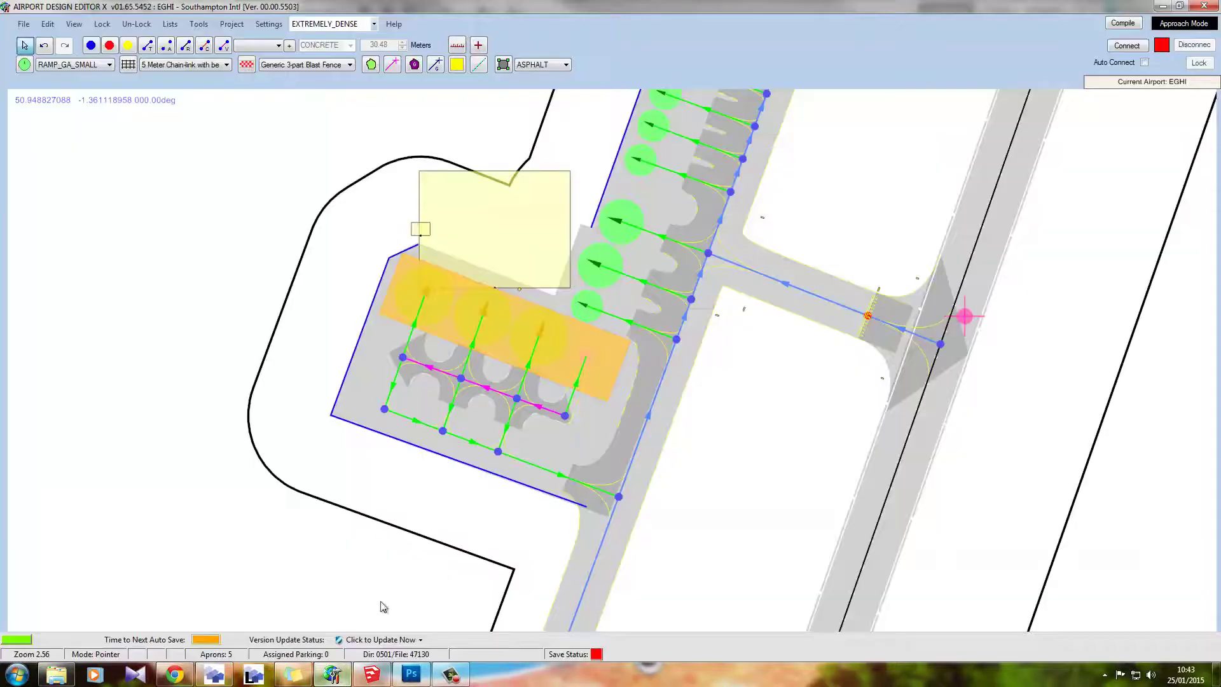
pyautogui.doubleClick(505, 317)
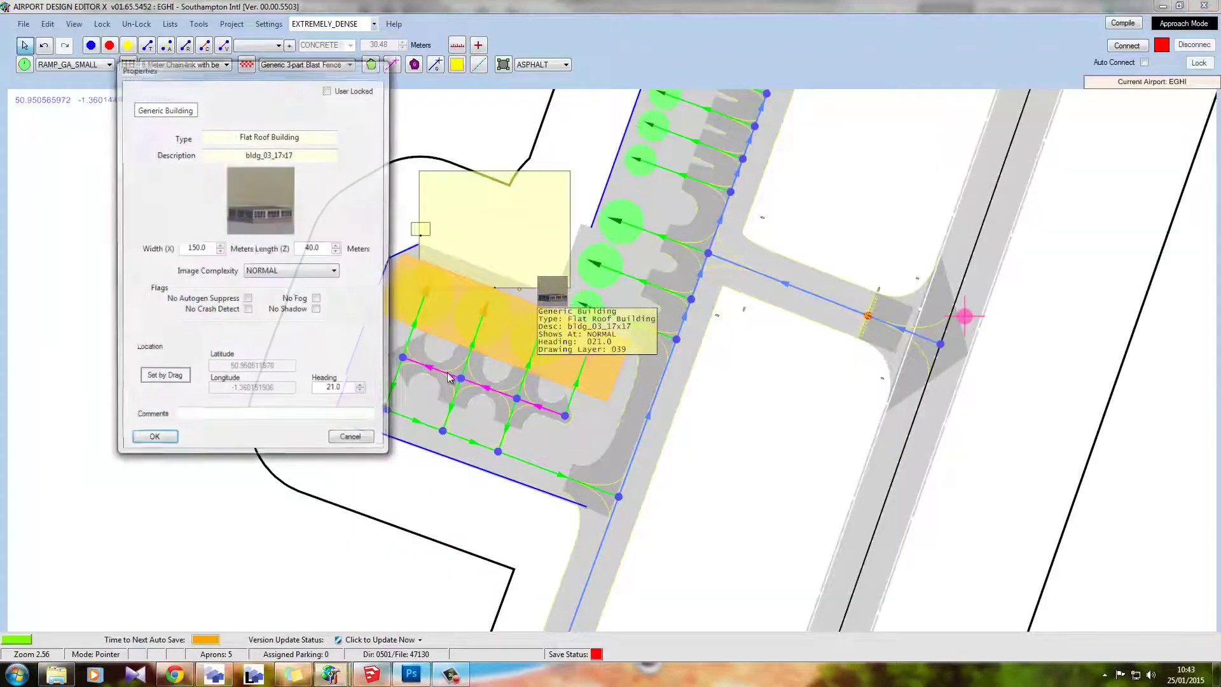
pyautogui.click(182, 379)
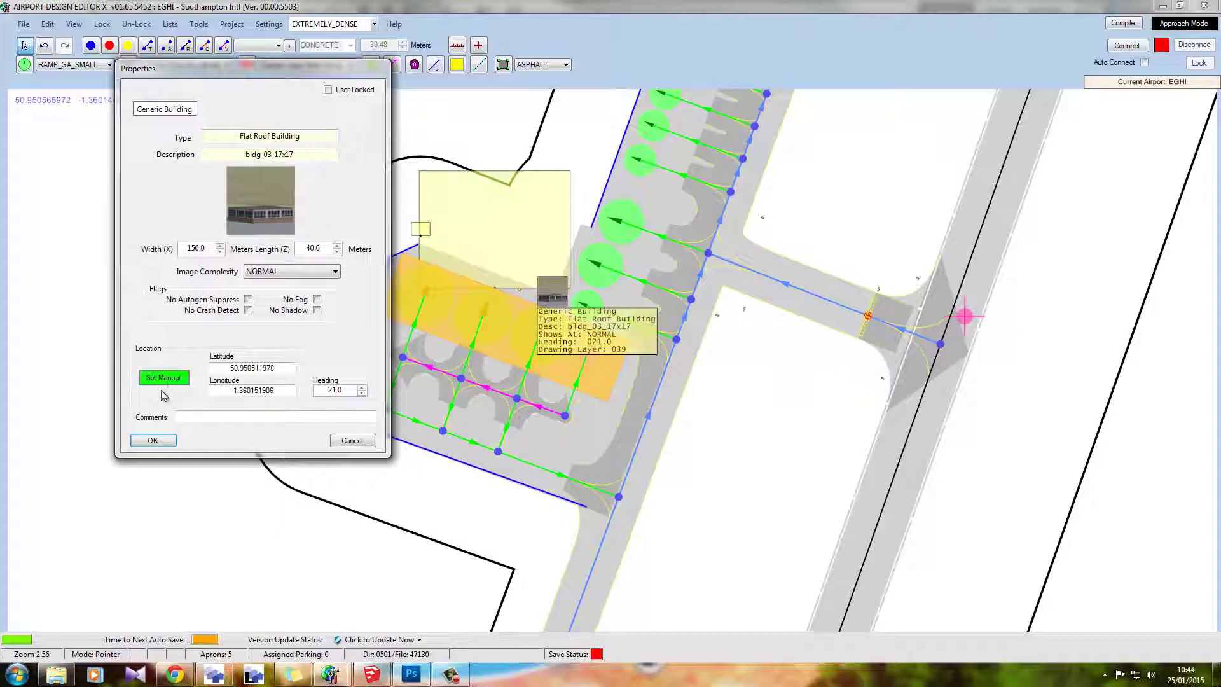
pyautogui.doubleClick(280, 368)
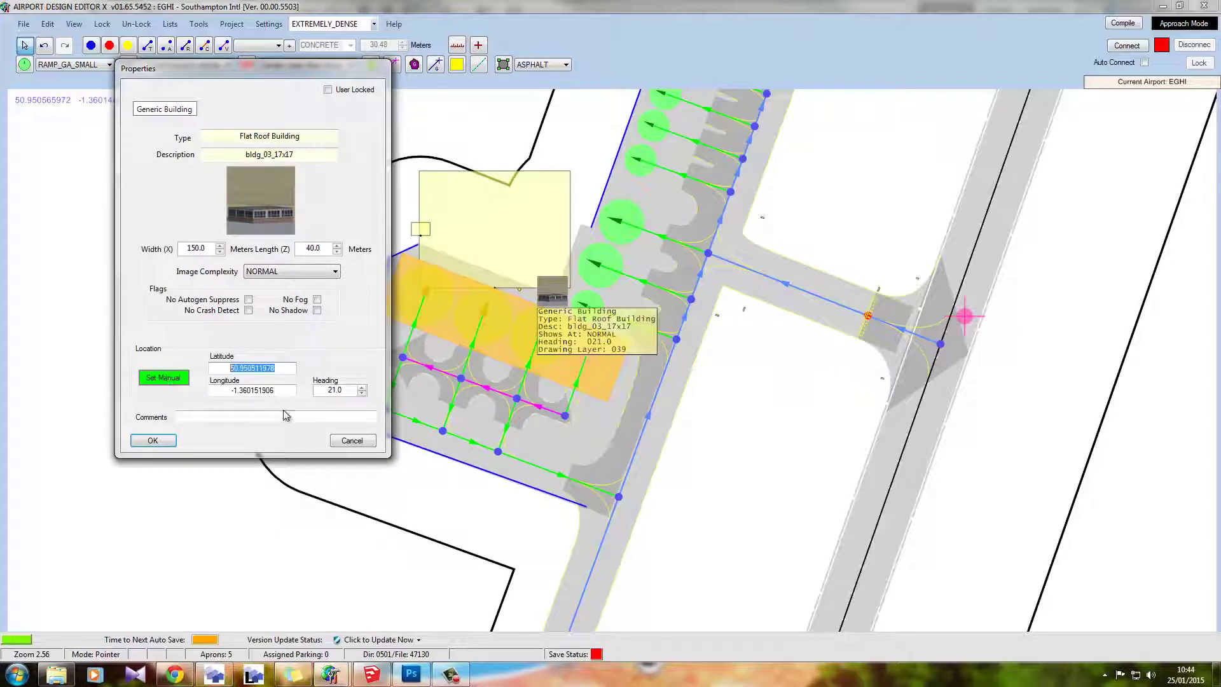
pyautogui.doubleClick(232, 389)
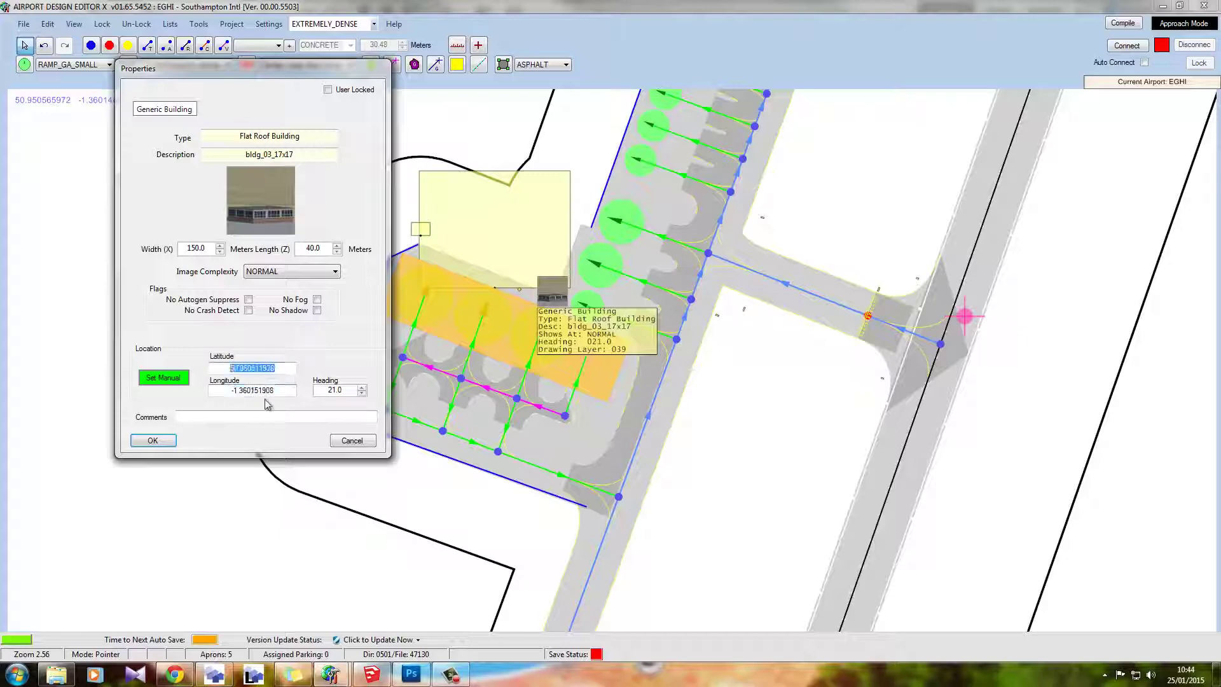
pyautogui.moveTo(274, 390); pyautogui.dragTo(263, 390)
pyautogui.write('906')
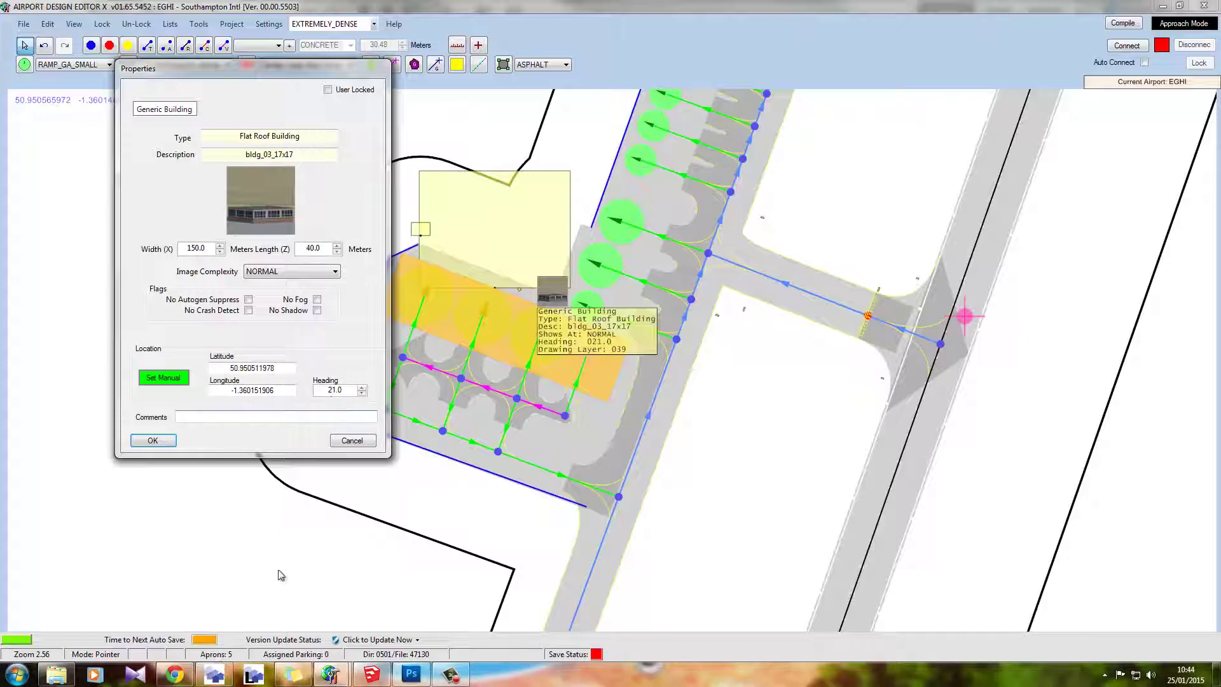
# Step: Back in ModelConverterX, start the Ground Polygon Wizard and load the SHground MDL file from Southampton\Scenery as the file to convert
pyautogui.click(215, 674)
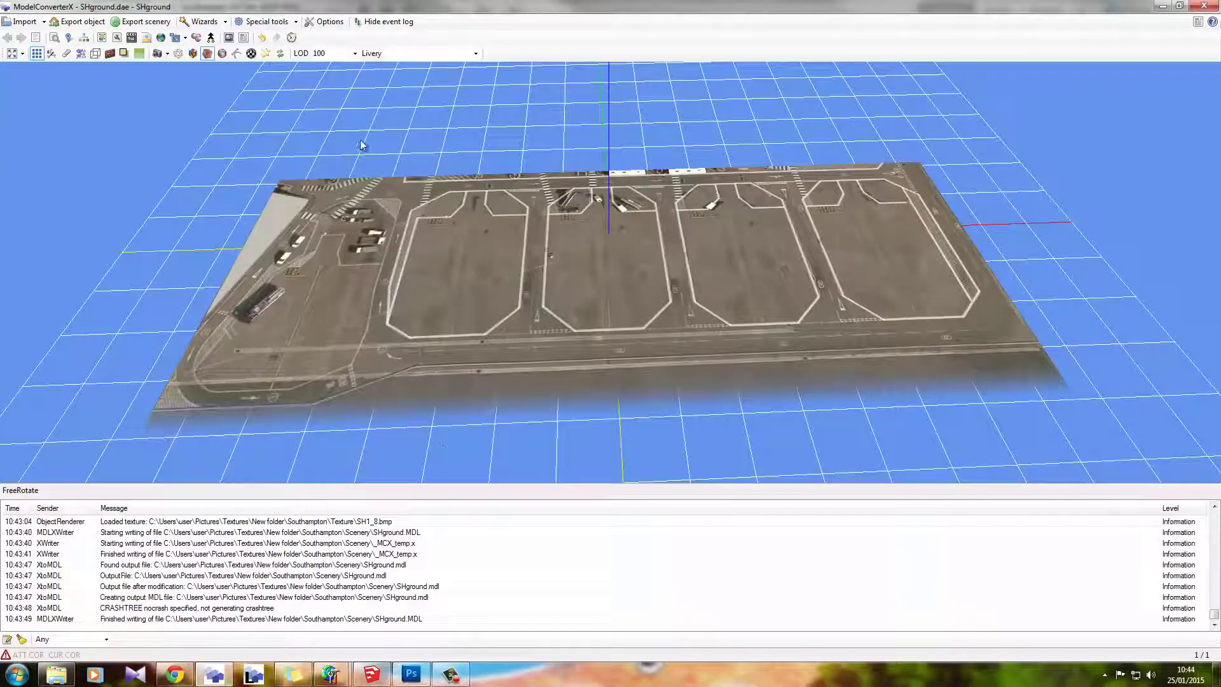
pyautogui.click(225, 23)
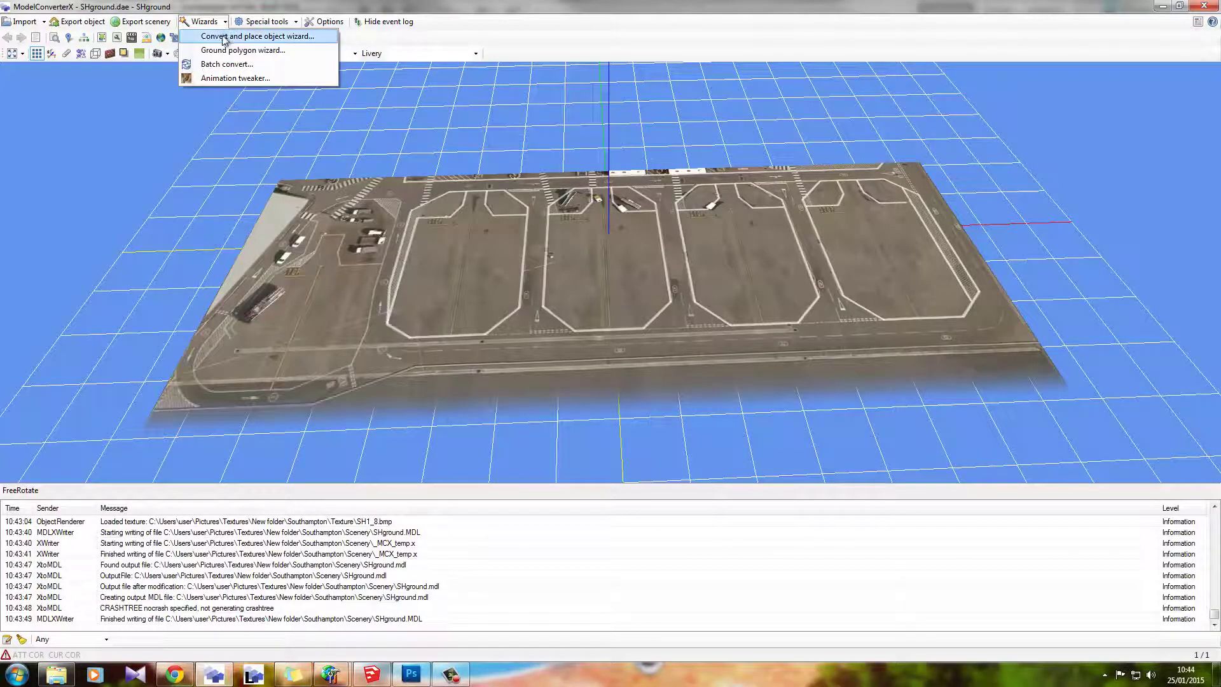
pyautogui.click(265, 55)
pyautogui.click(378, 186)
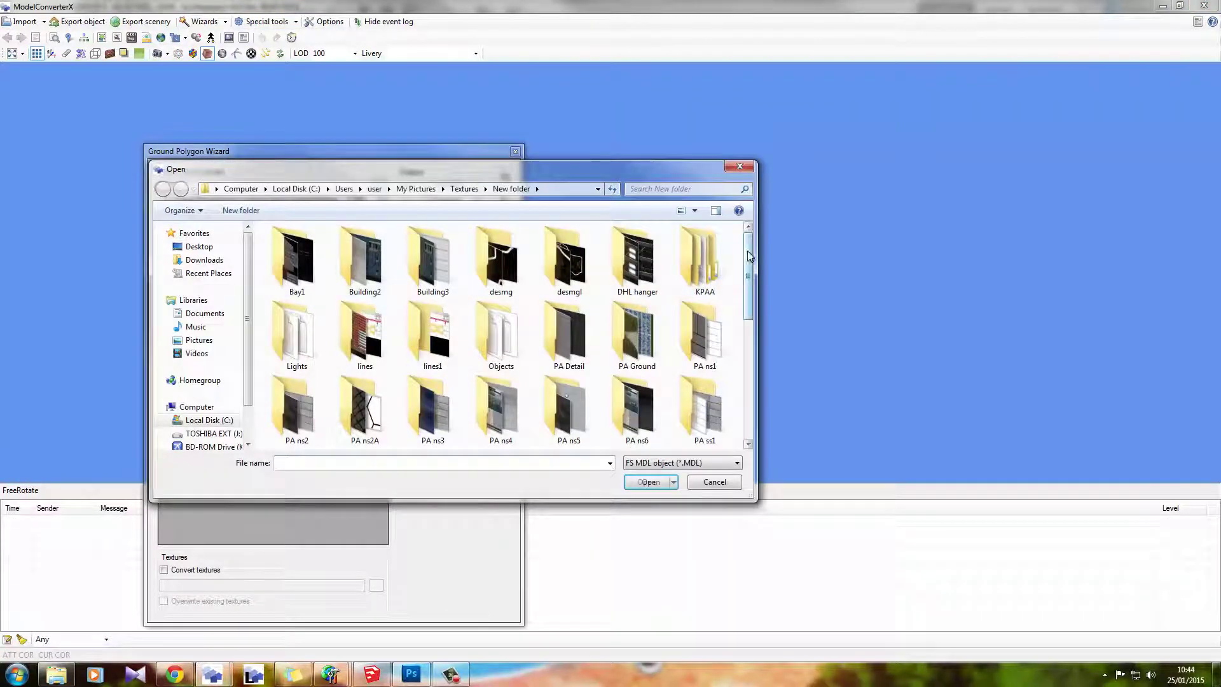
pyautogui.moveTo(748, 261); pyautogui.dragTo(747, 359)
pyautogui.doubleClick(570, 312)
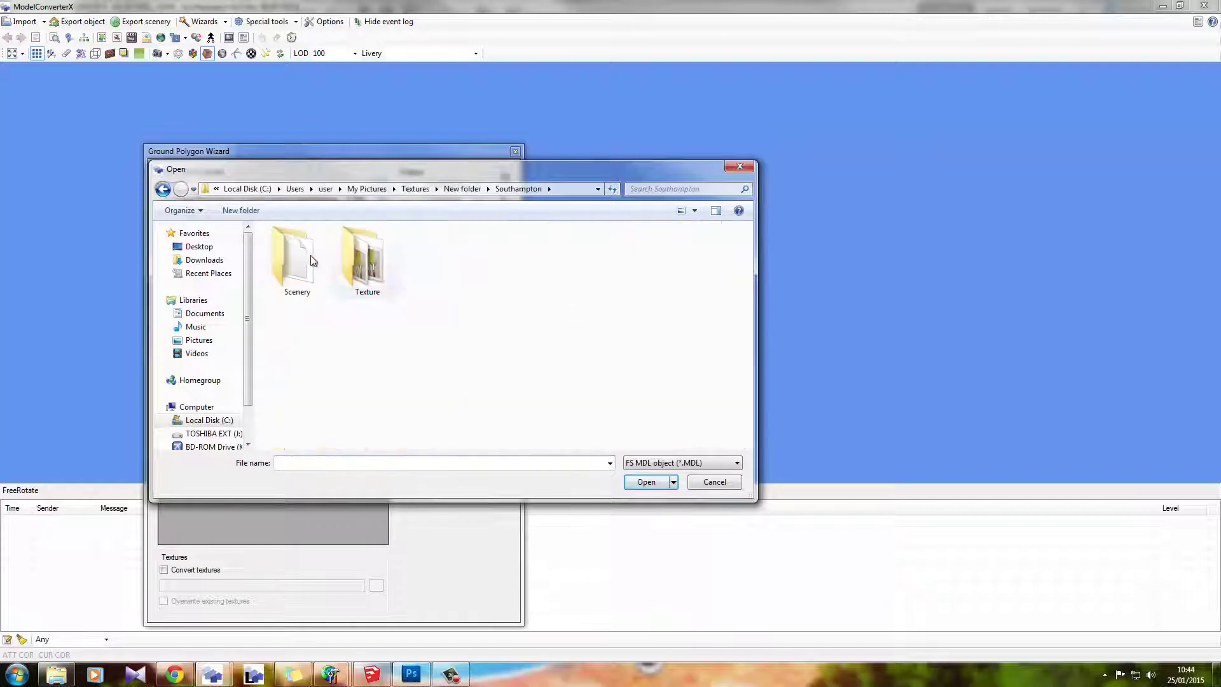
pyautogui.doubleClick(299, 258)
pyautogui.doubleClick(300, 260)
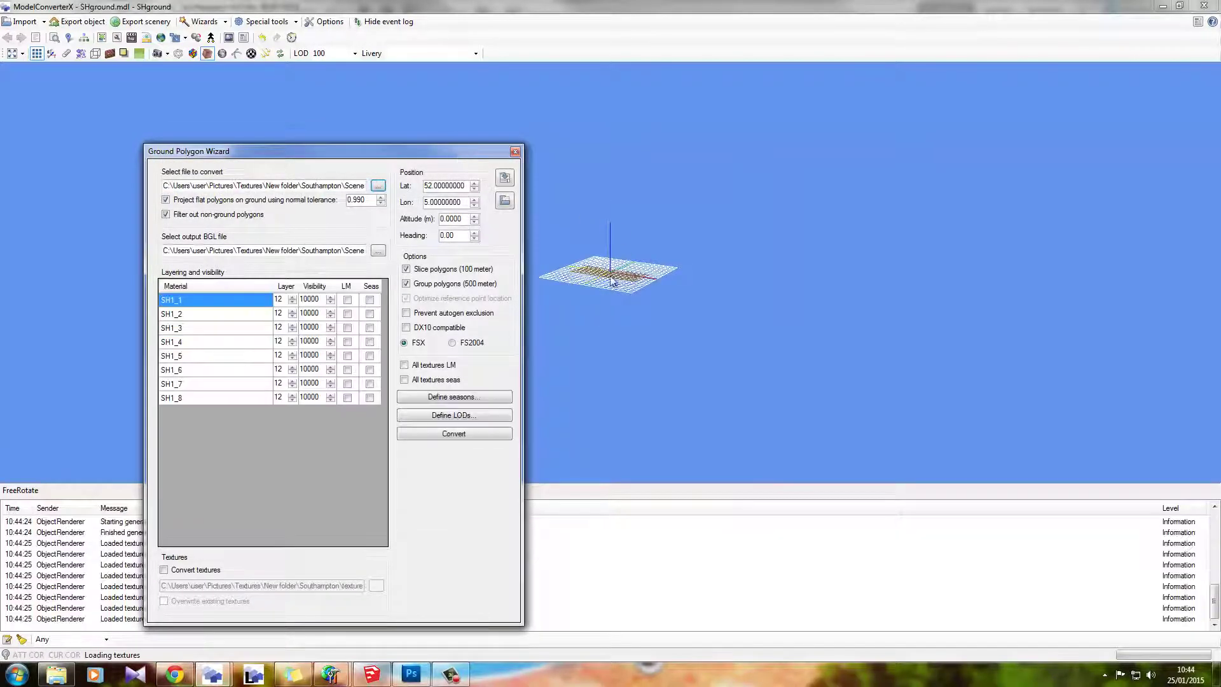
# Step: Inspect the loaded ground model and set the heading in the Ground Polygon Wizard to 21
pyautogui.click(630, 298)
pyautogui.scroll(6, 630, 297)
pyautogui.scroll(-6, 610, 286)
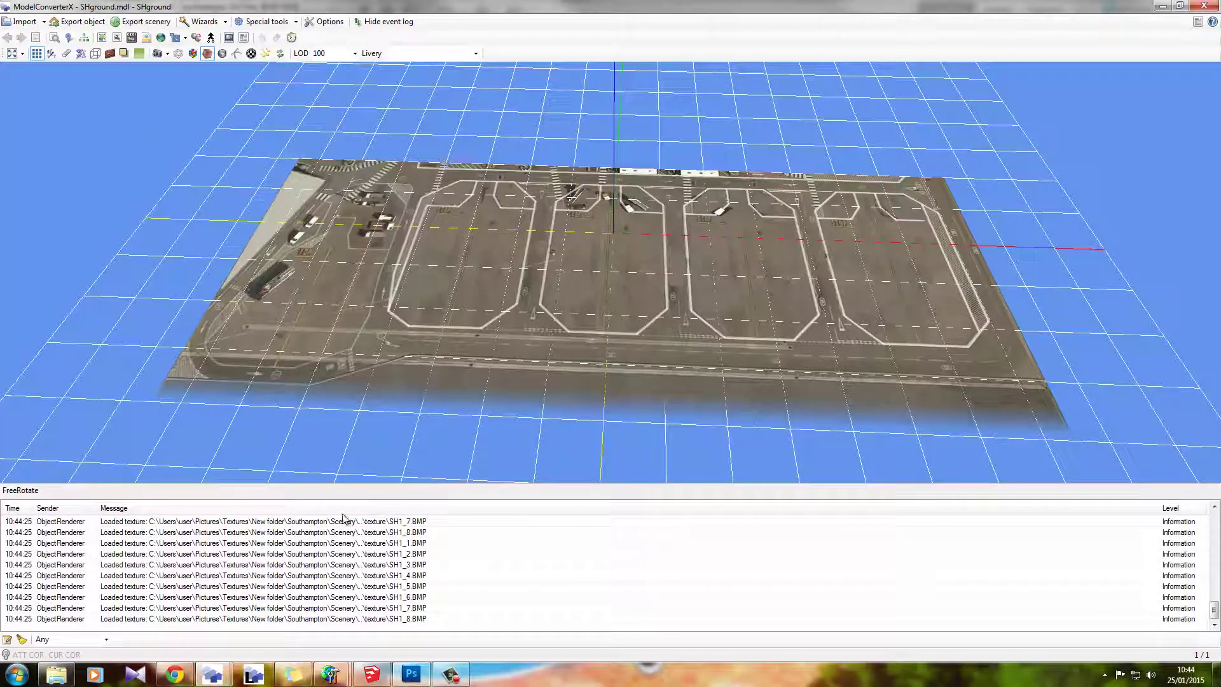
pyautogui.moveTo(213, 674)
pyautogui.click(263, 638)
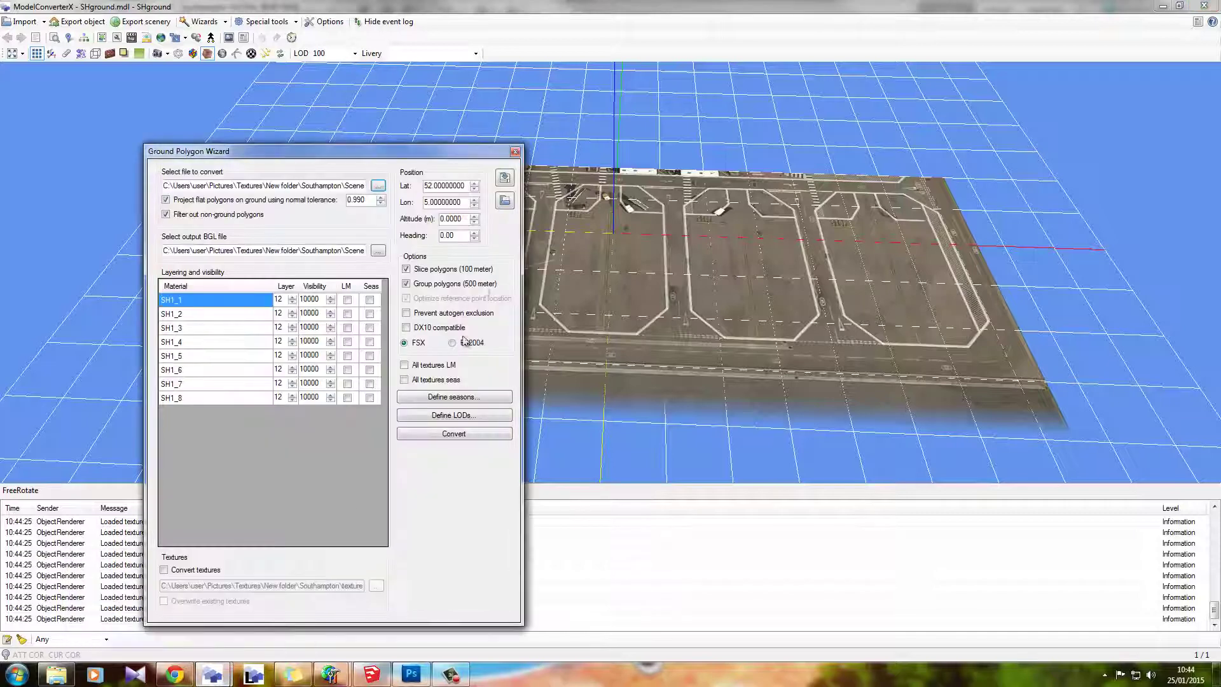
pyautogui.moveTo(450, 165); pyautogui.dragTo(455, 143)
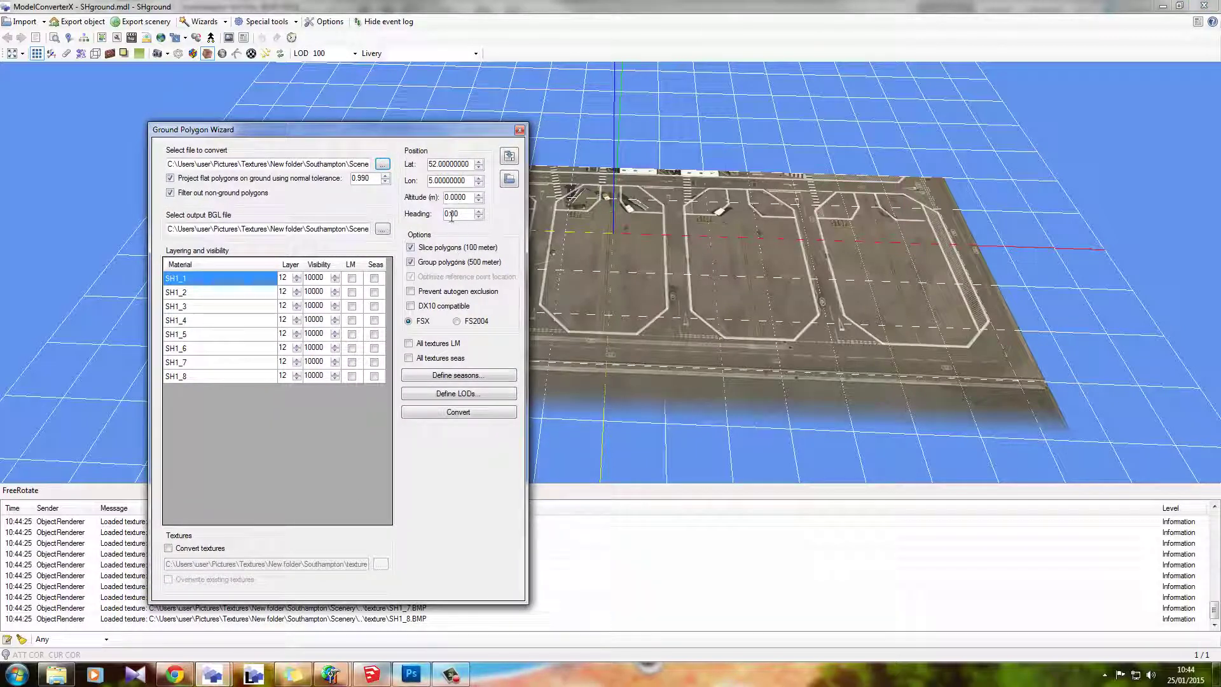
pyautogui.moveTo(449, 214); pyautogui.dragTo(439, 220)
# Step: Copy the flat roof building's latitude 50.950511978 from Airport Design Editor into the latitude of the Ground Polygon Wizard
pyautogui.moveTo(339, 667)
pyautogui.click(383, 609)
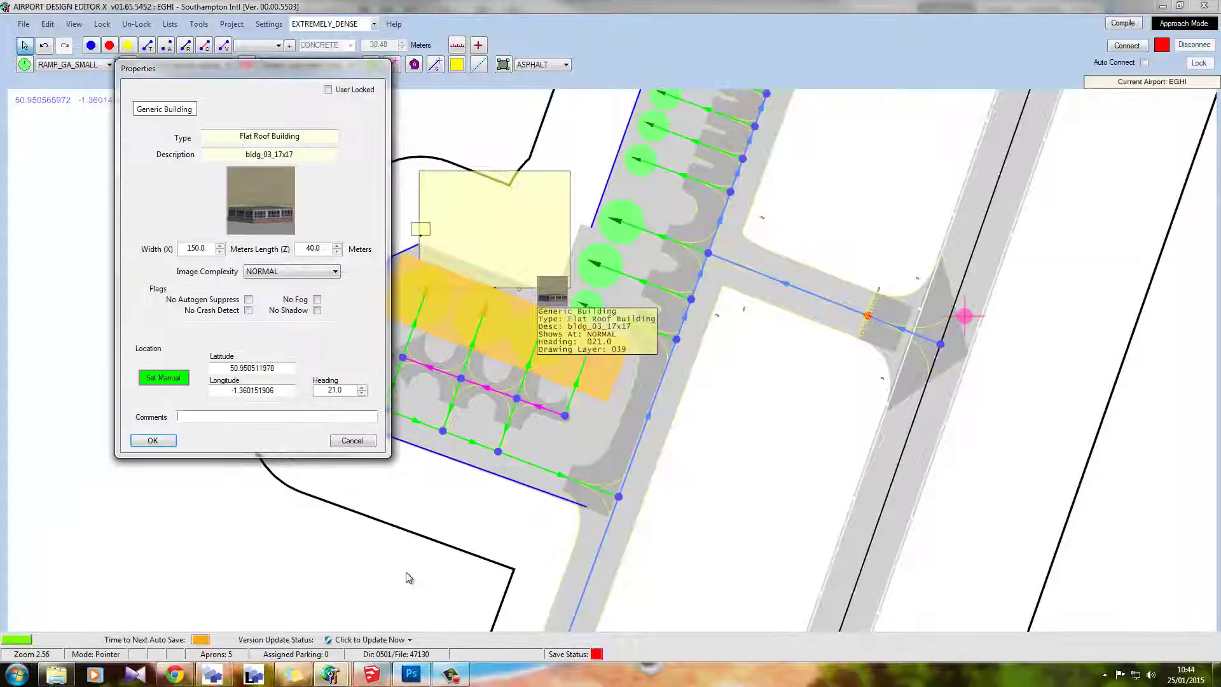
pyautogui.doubleClick(342, 389)
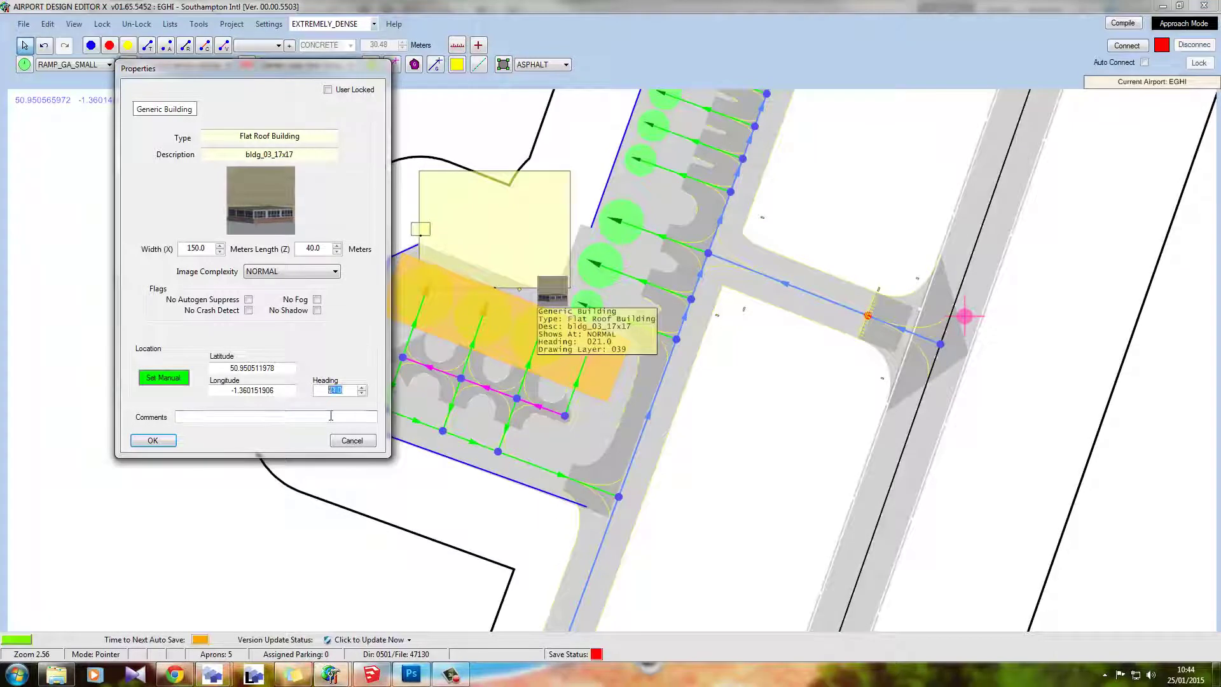
pyautogui.doubleClick(248, 369)
pyautogui.rightClick(239, 370)
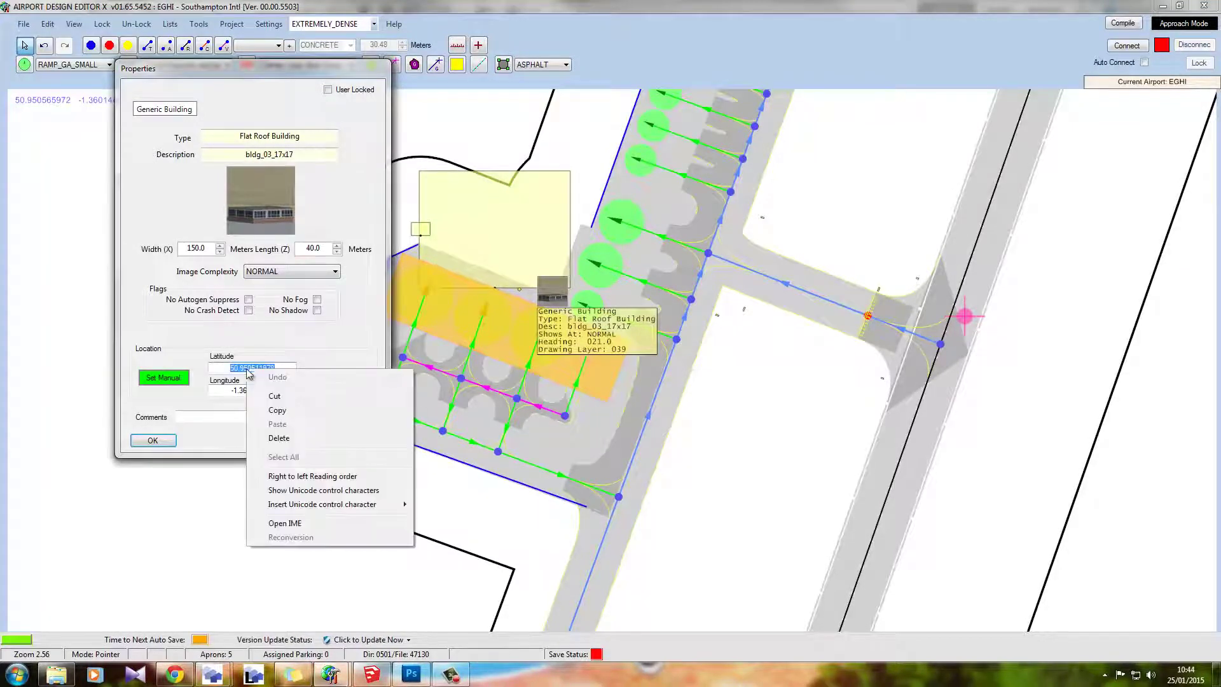
pyautogui.click(294, 407)
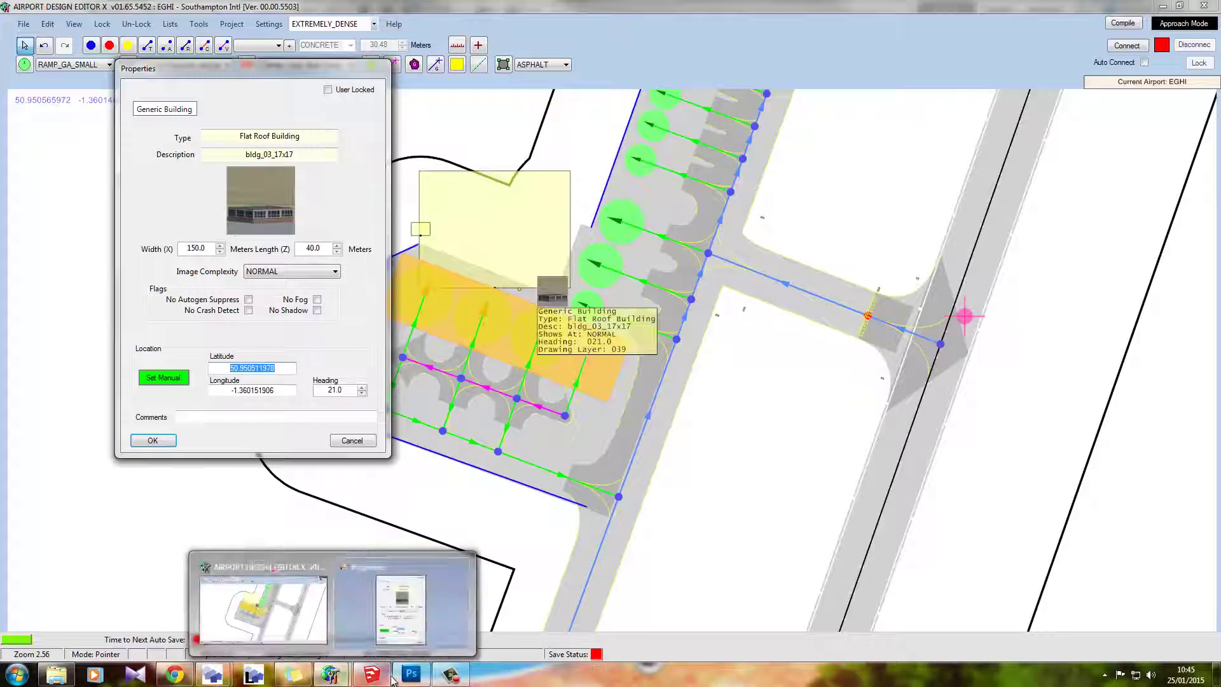
pyautogui.moveTo(224, 679)
pyautogui.click(272, 614)
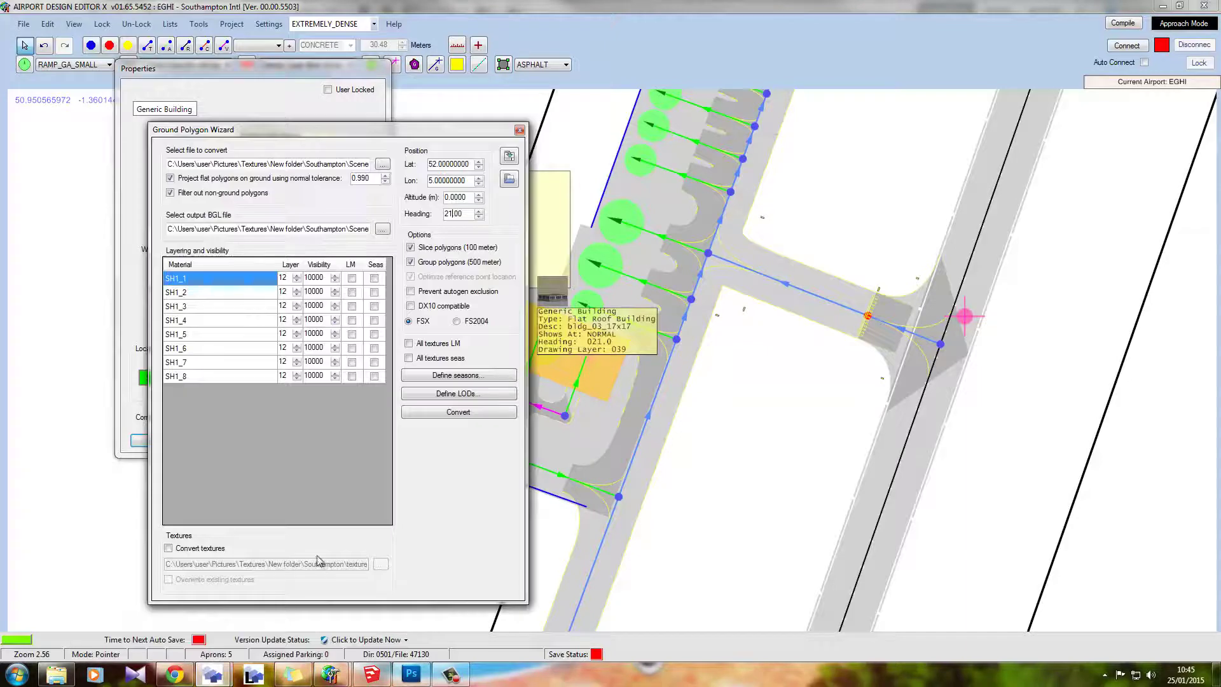
pyautogui.rightClick(449, 167)
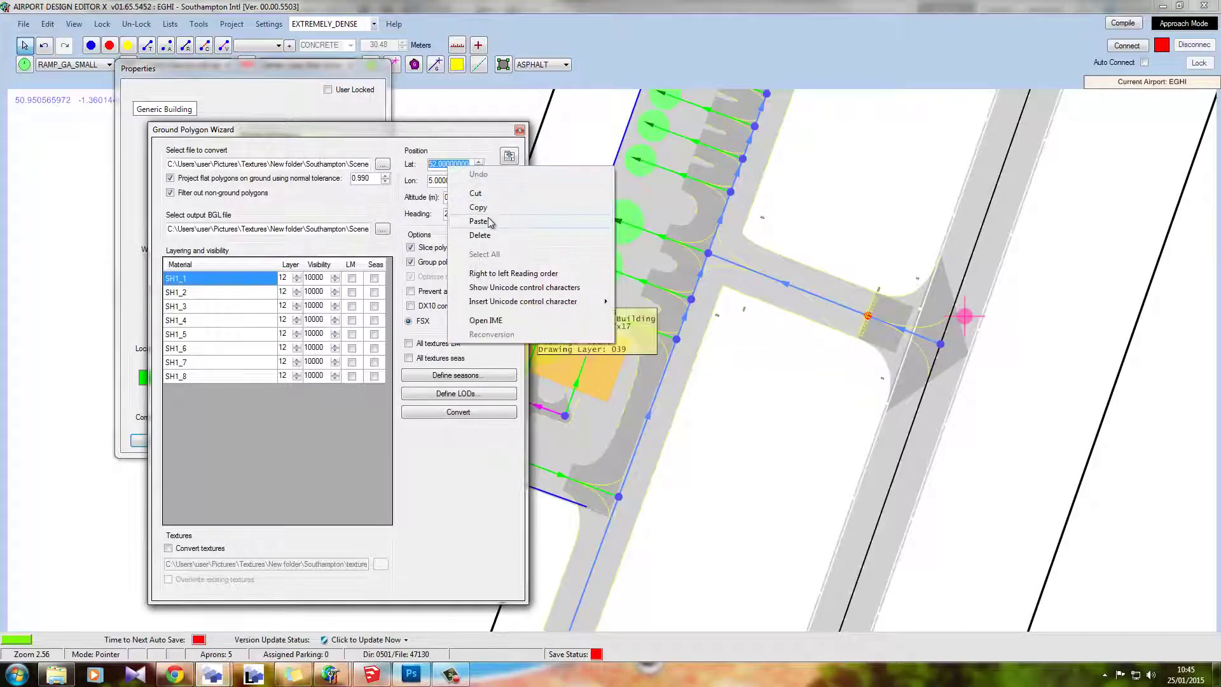
pyautogui.click(497, 222)
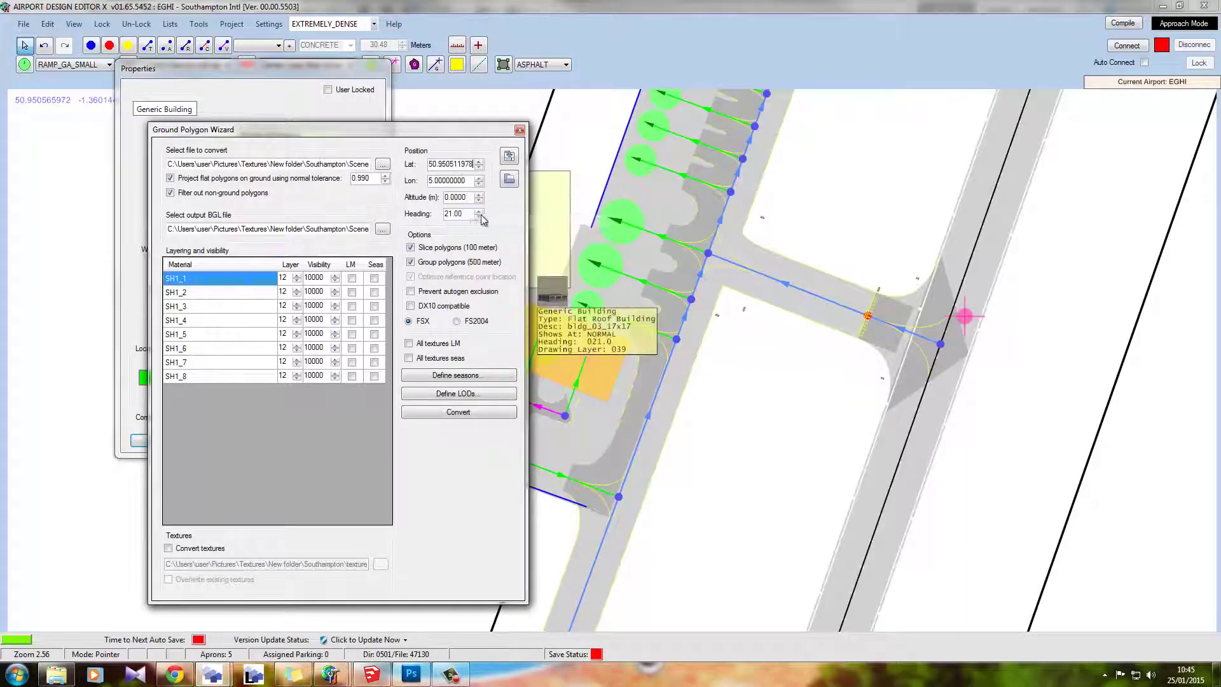
# Step: Copy the flat roof building's longitude -1.360151906 from Airport Design Editor into the longitude of the Ground Polygon Wizard
pyautogui.click(284, 89)
pyautogui.moveTo(282, 391); pyautogui.dragTo(234, 389)
pyautogui.rightClick(238, 390)
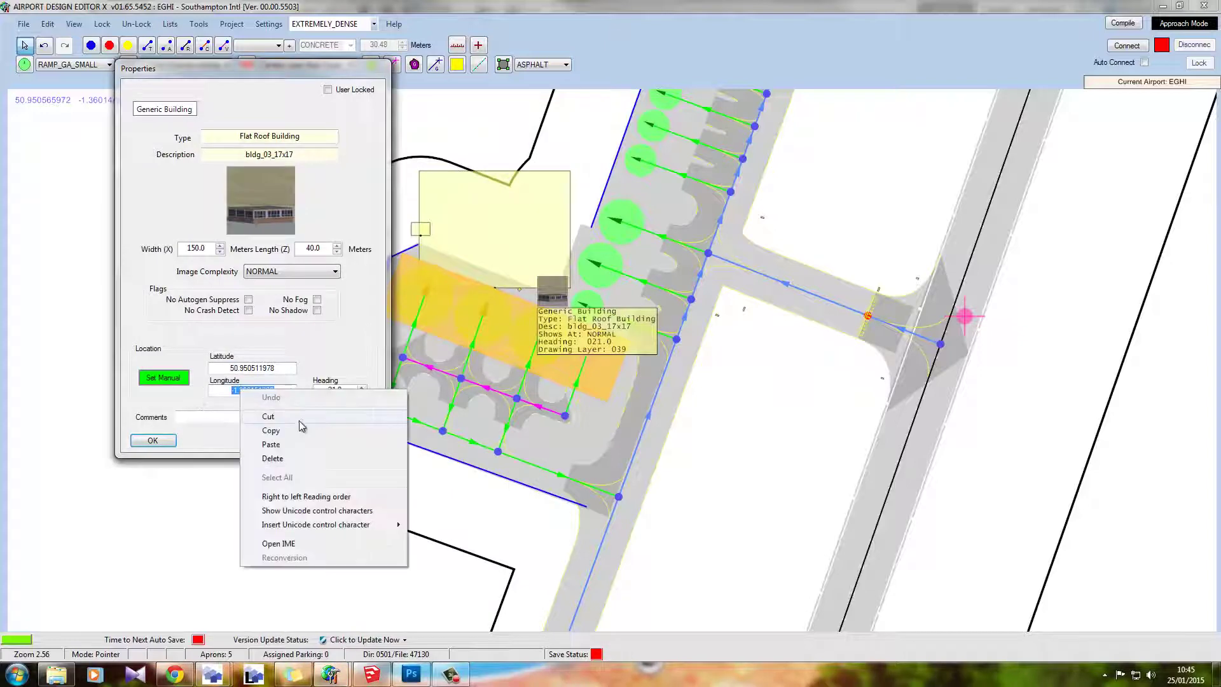
pyautogui.click(302, 438)
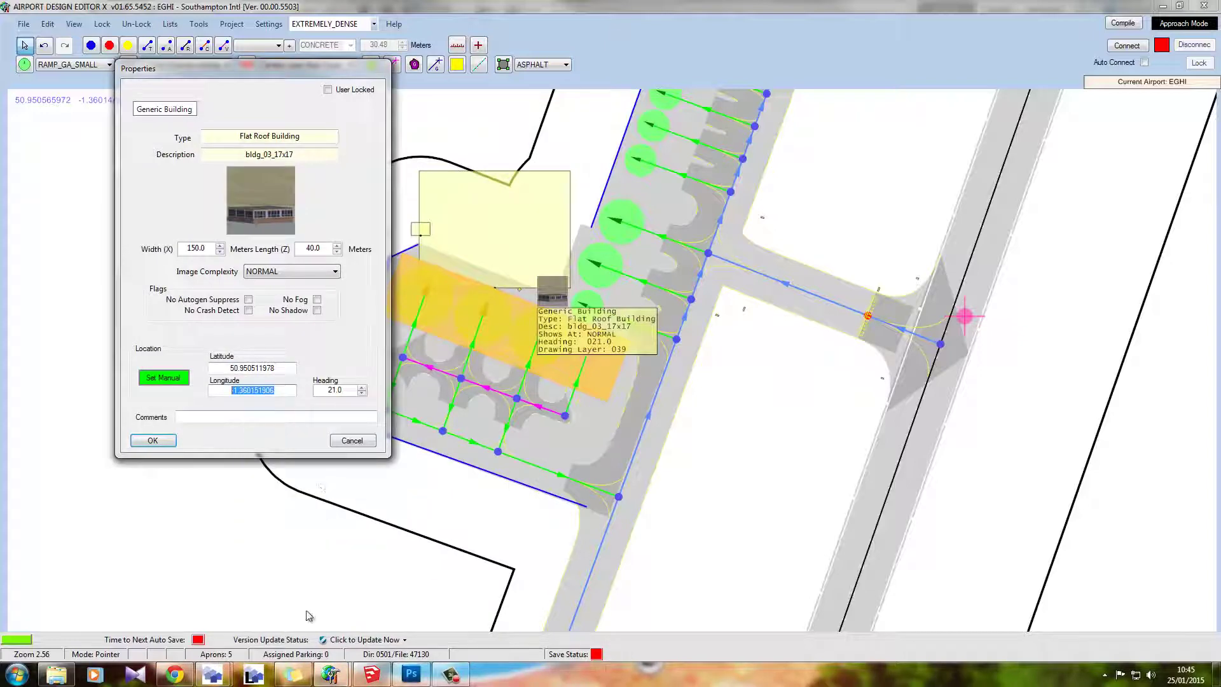
pyautogui.moveTo(212, 679)
pyautogui.click(271, 591)
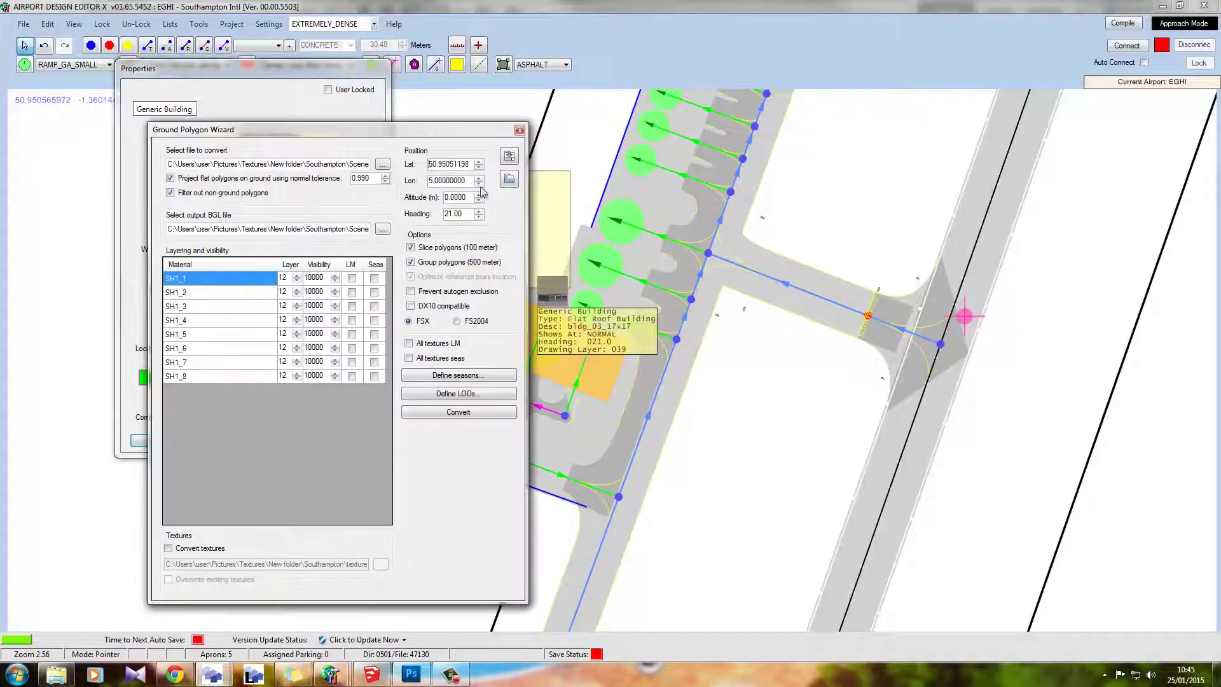
pyautogui.doubleClick(443, 181)
pyautogui.rightClick(443, 182)
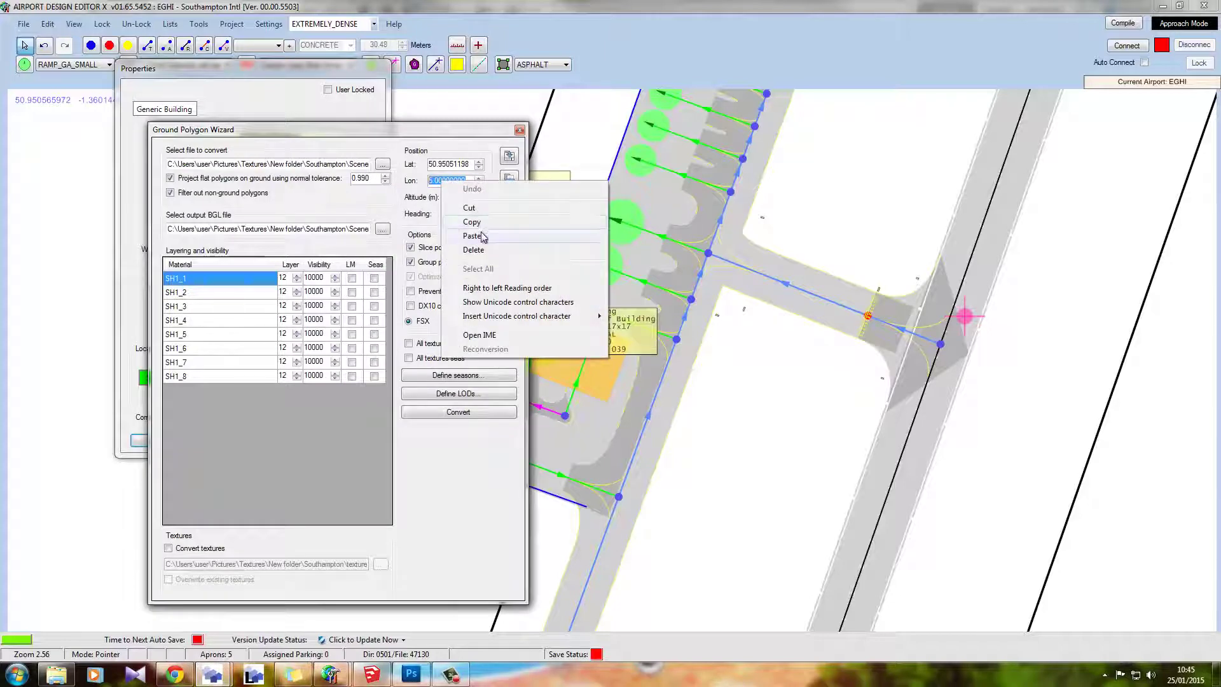
pyautogui.click(488, 235)
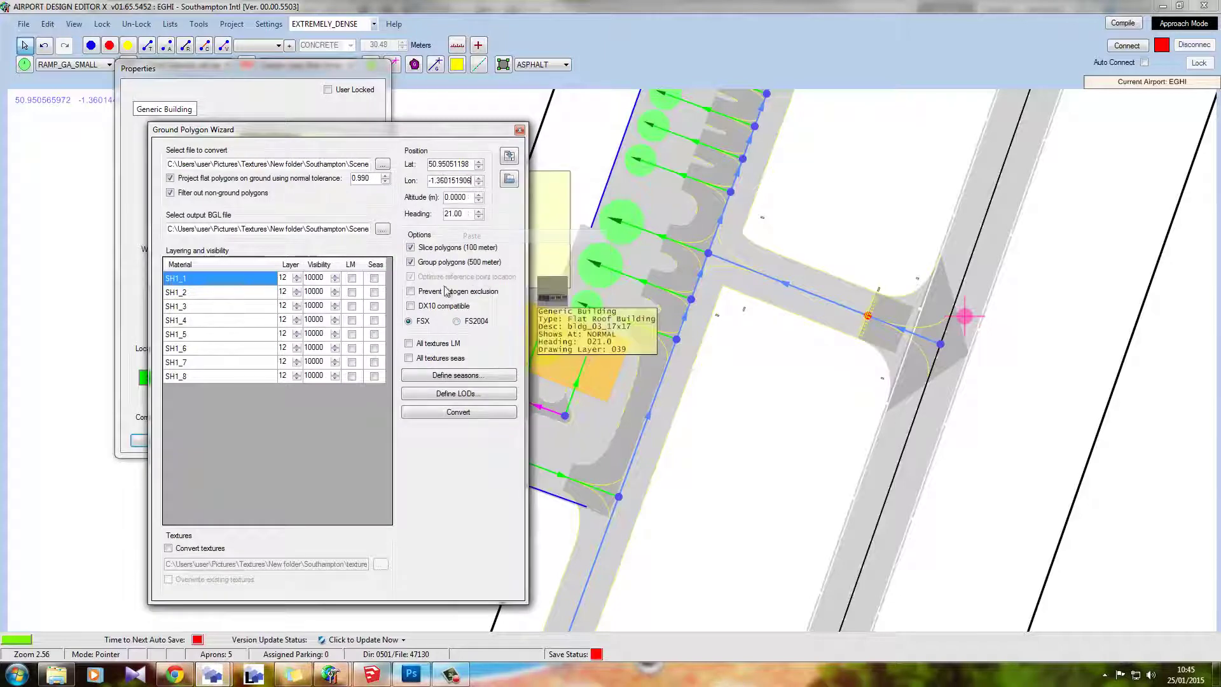
# Step: Turn off the Group polygons (500 meter) option for the ground polygon conversion
pyautogui.click(411, 262)
pyautogui.click(411, 262)
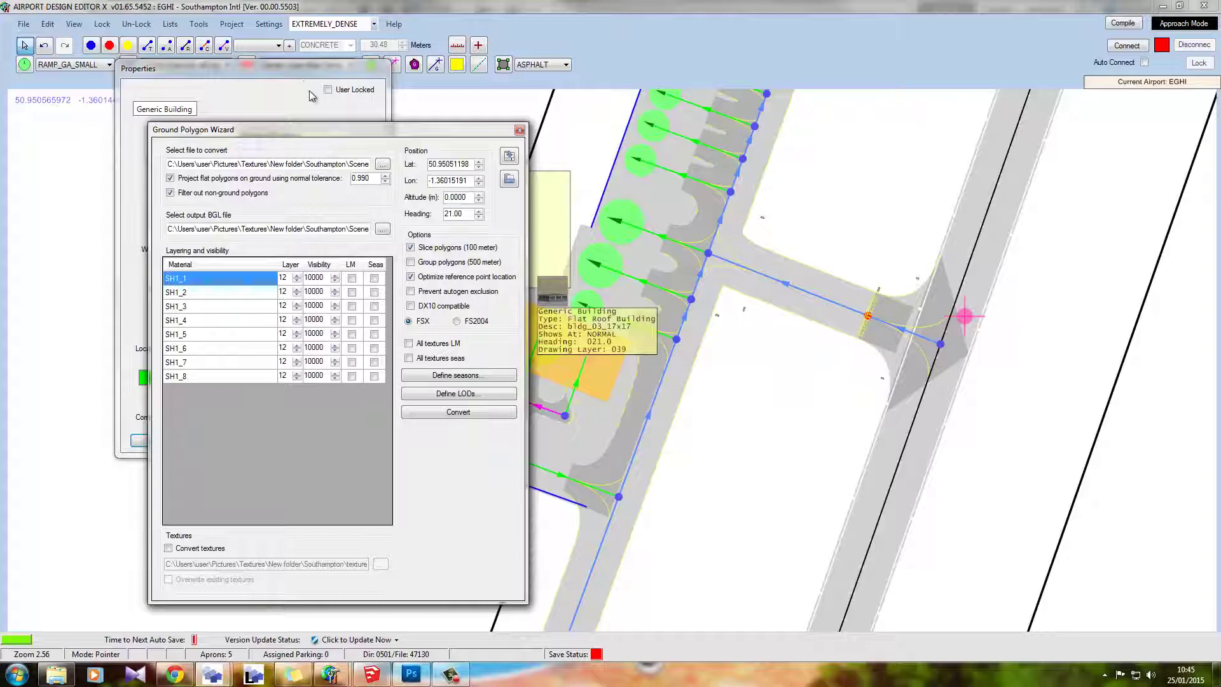
# Step: Copy the runway's altitude 13.411 from Airport Design Editor into the altitude of the Ground Polygon Wizard
pyautogui.press('Escape')
pyautogui.click(897, 258)
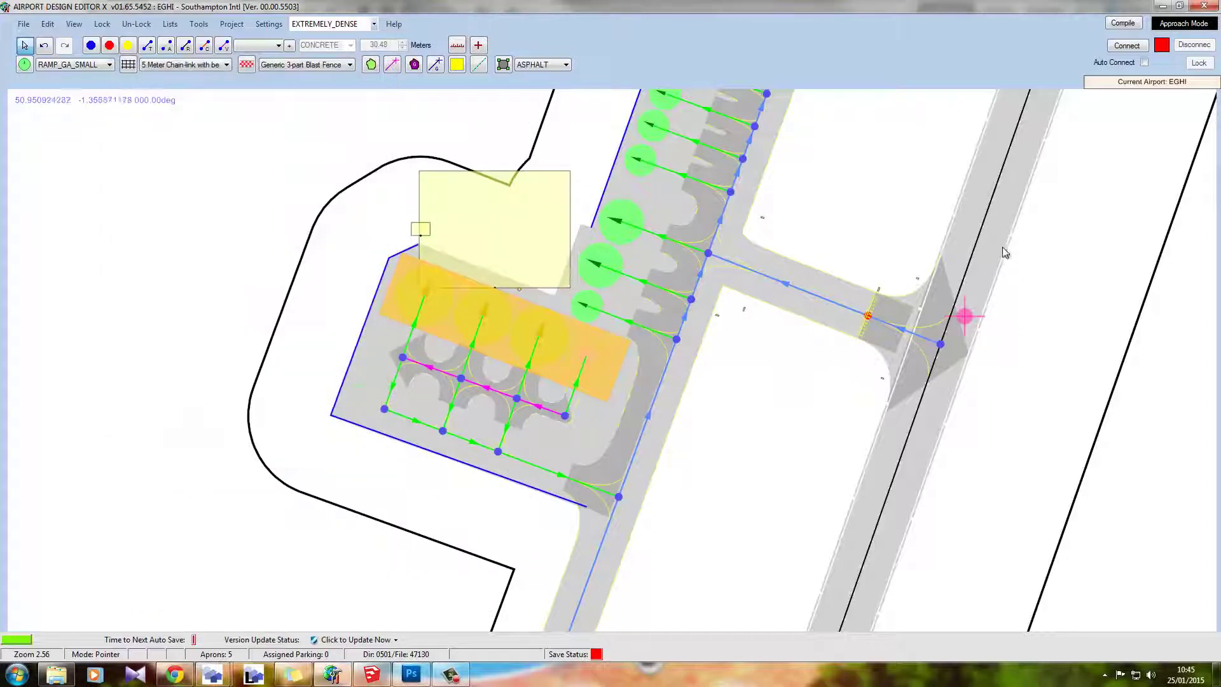
pyautogui.click(890, 334)
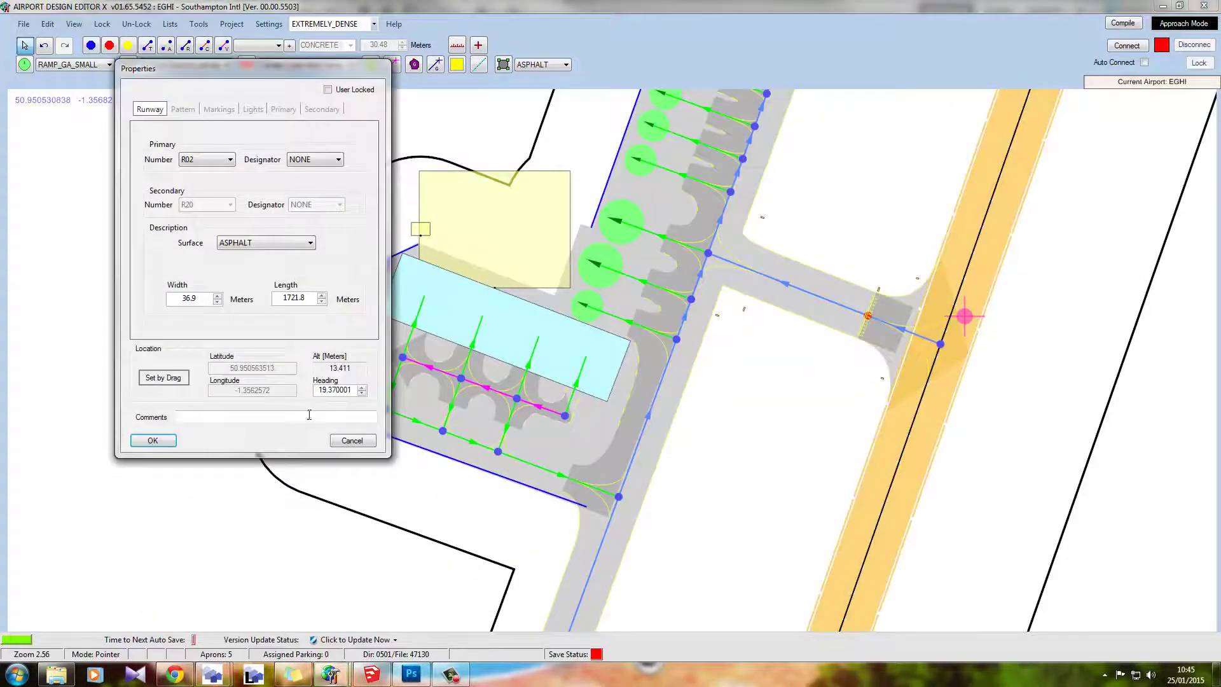
pyautogui.doubleClick(354, 366)
pyautogui.rightClick(333, 367)
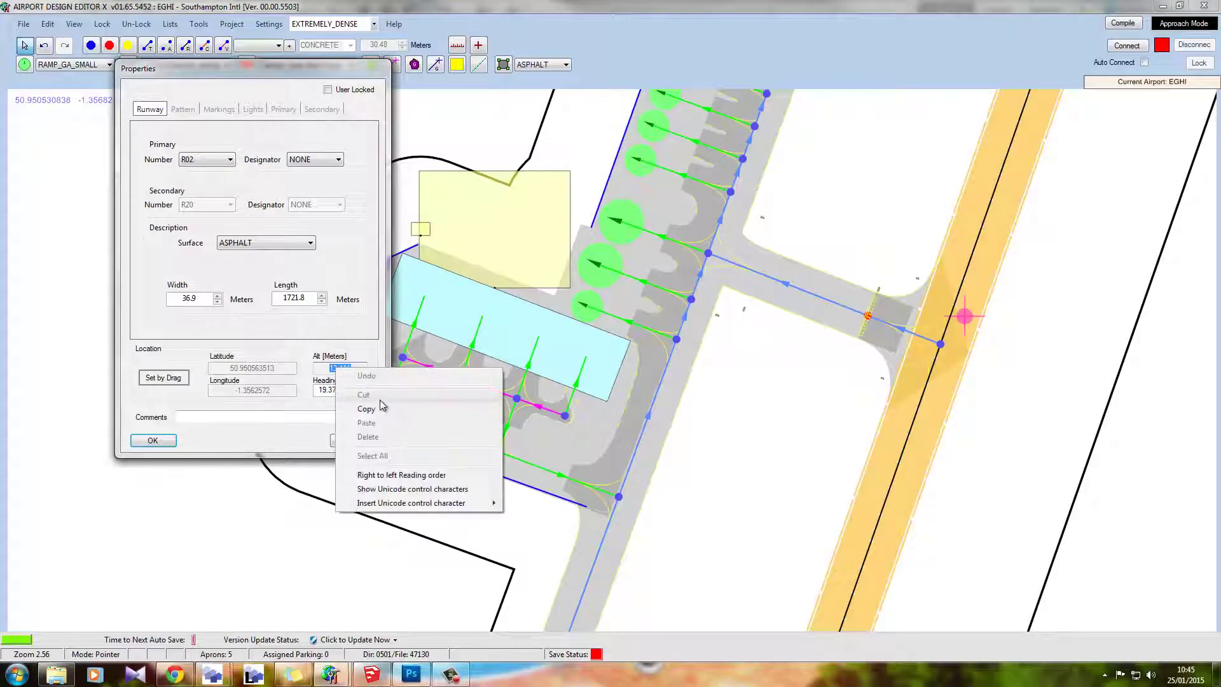
pyautogui.click(374, 409)
pyautogui.click(346, 443)
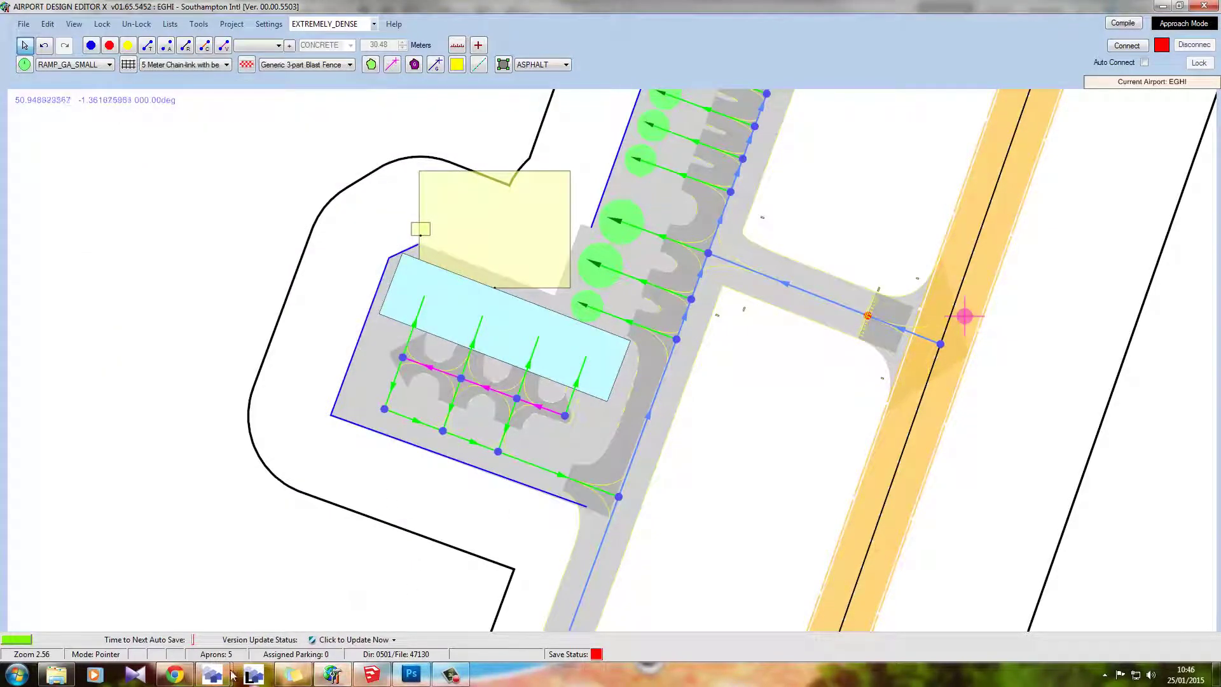
pyautogui.moveTo(213, 674)
pyautogui.click(277, 610)
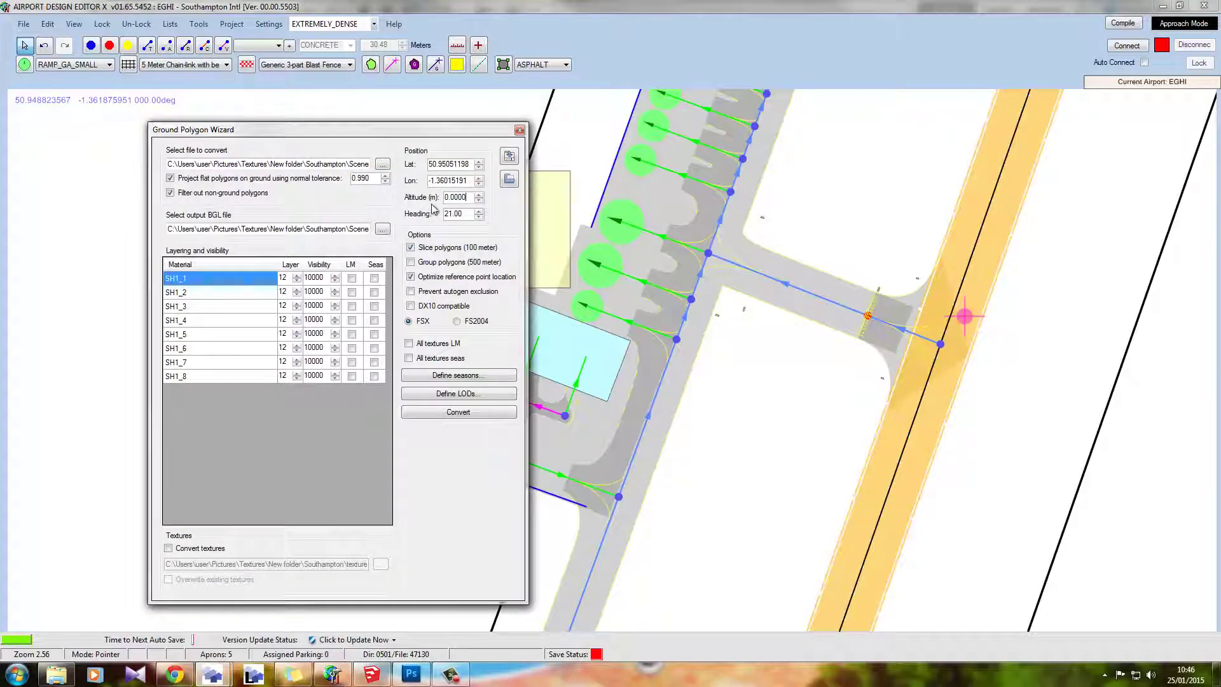
pyautogui.click(456, 198)
pyautogui.moveTo(466, 198); pyautogui.dragTo(422, 202)
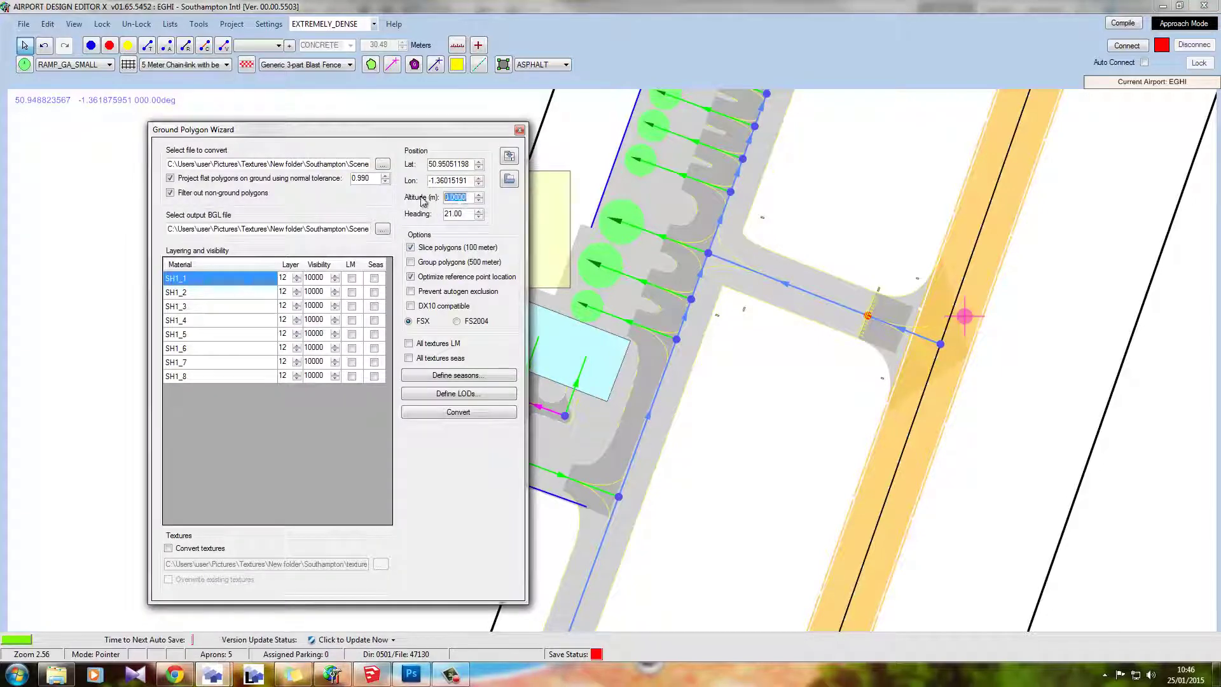
pyautogui.write('13.411')
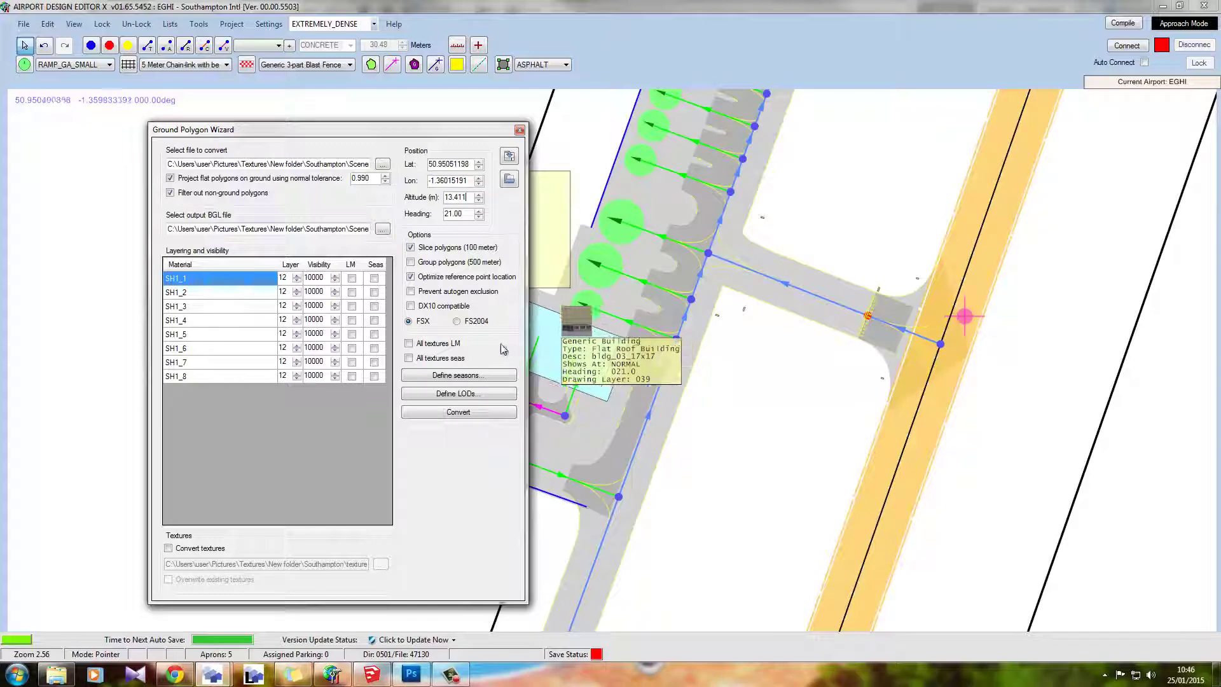
# Step: Convert the ground polygons to the BGL file, close the wizard and inspect the ground model in ModelConverterX
pyautogui.click(473, 413)
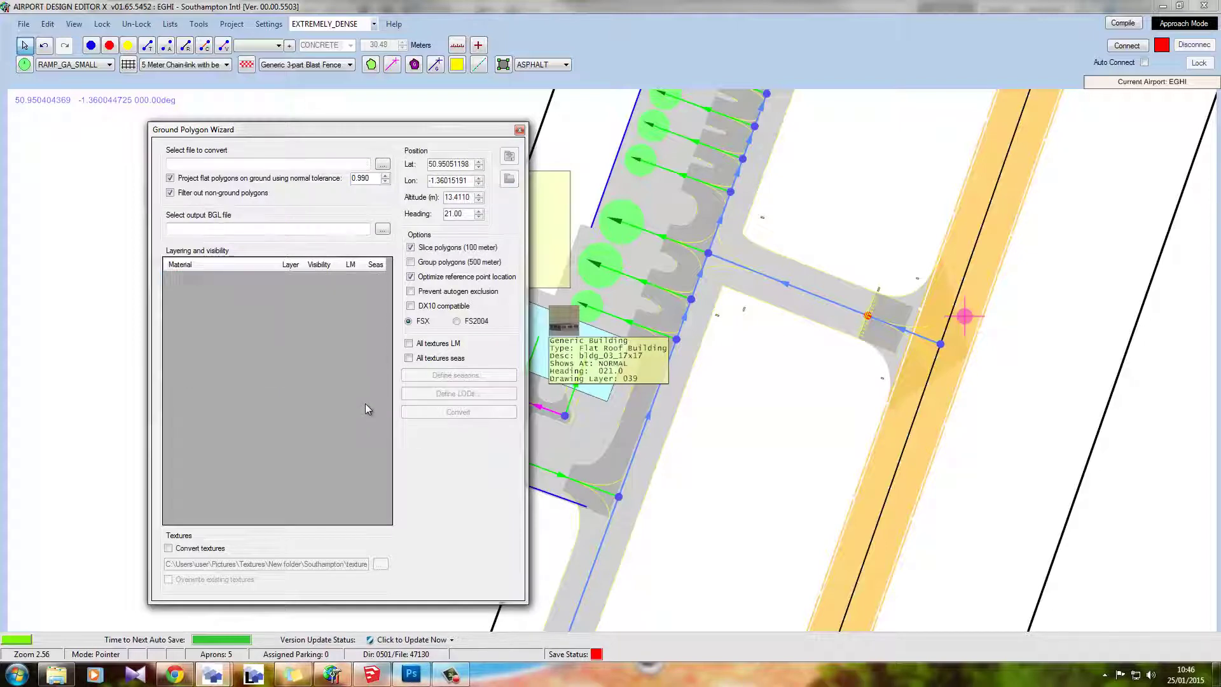
pyautogui.click(519, 132)
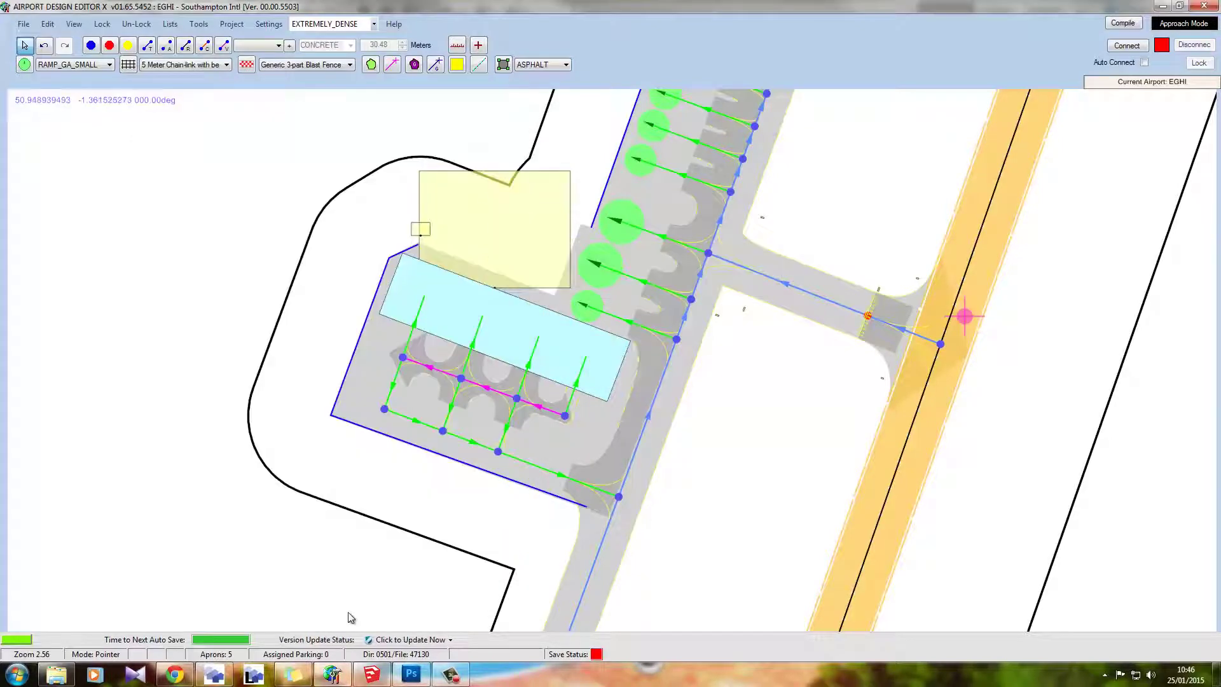
pyautogui.click(245, 674)
pyautogui.scroll(3, 570, 289)
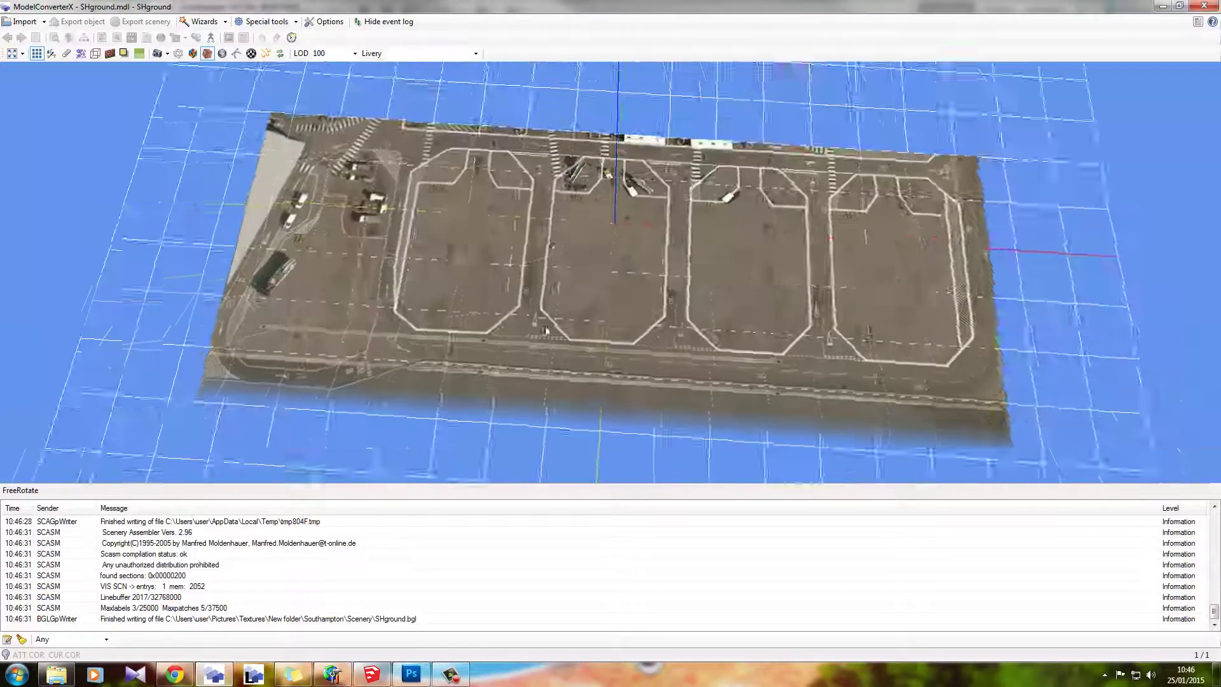
pyautogui.moveTo(570, 290); pyautogui.dragTo(559, 311)
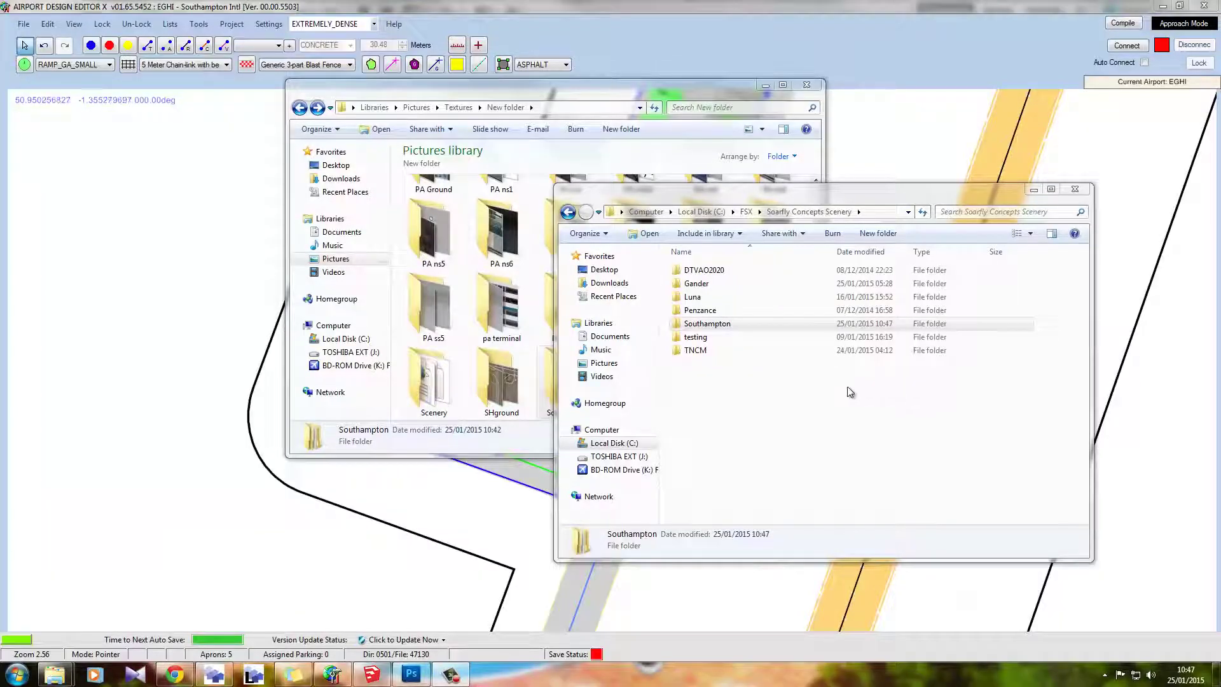
# Step: Permanently delete SHground.mdl from the Scenery folder of Southampton in FSX's Soarfly Concepts Scenery directory
pyautogui.click(711, 324)
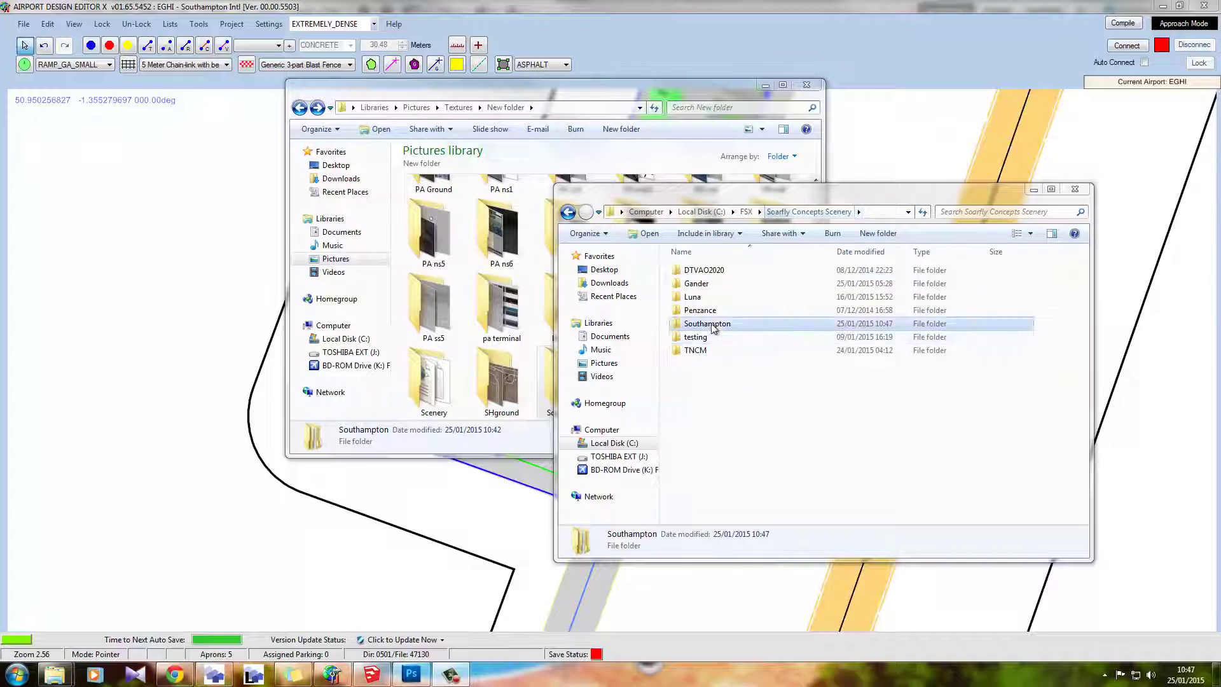
pyautogui.doubleClick(712, 324)
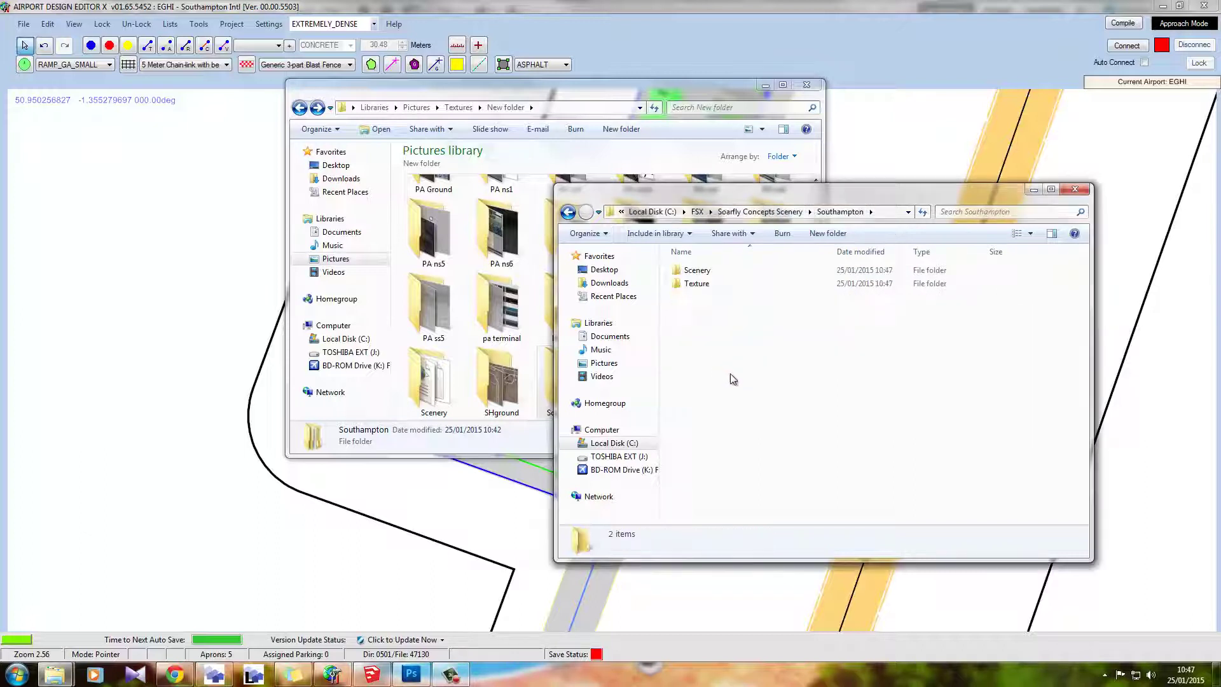
pyautogui.doubleClick(715, 273)
pyautogui.click(712, 284)
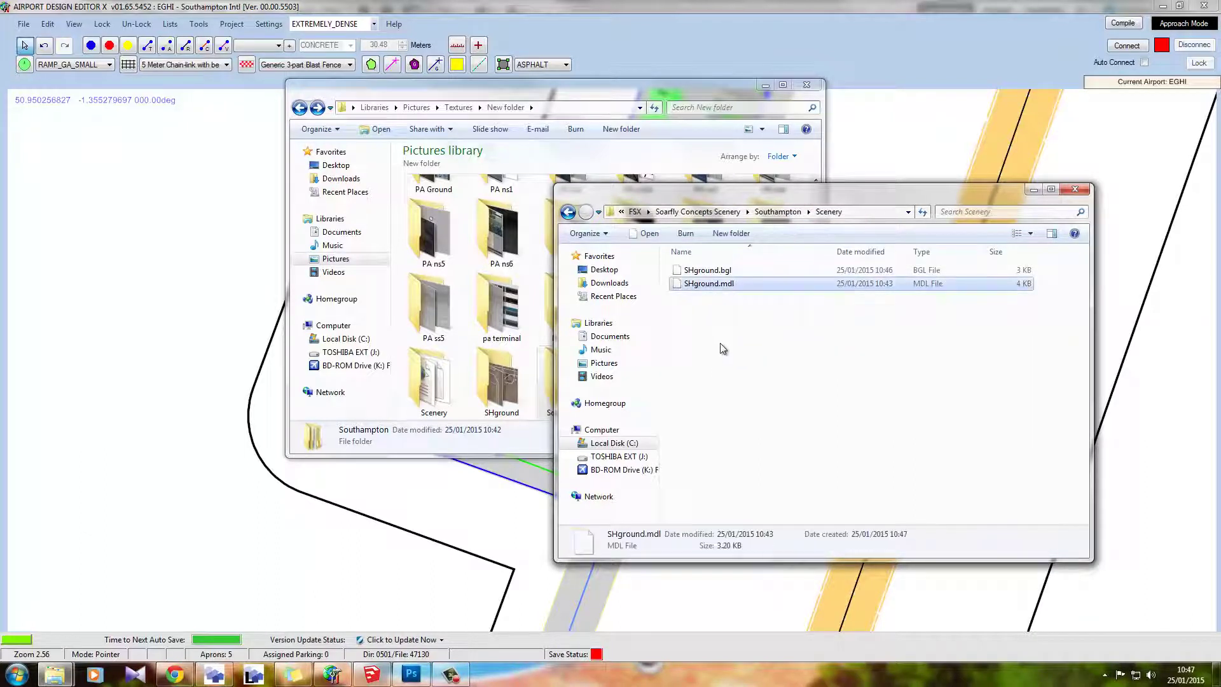
pyautogui.press('Delete')
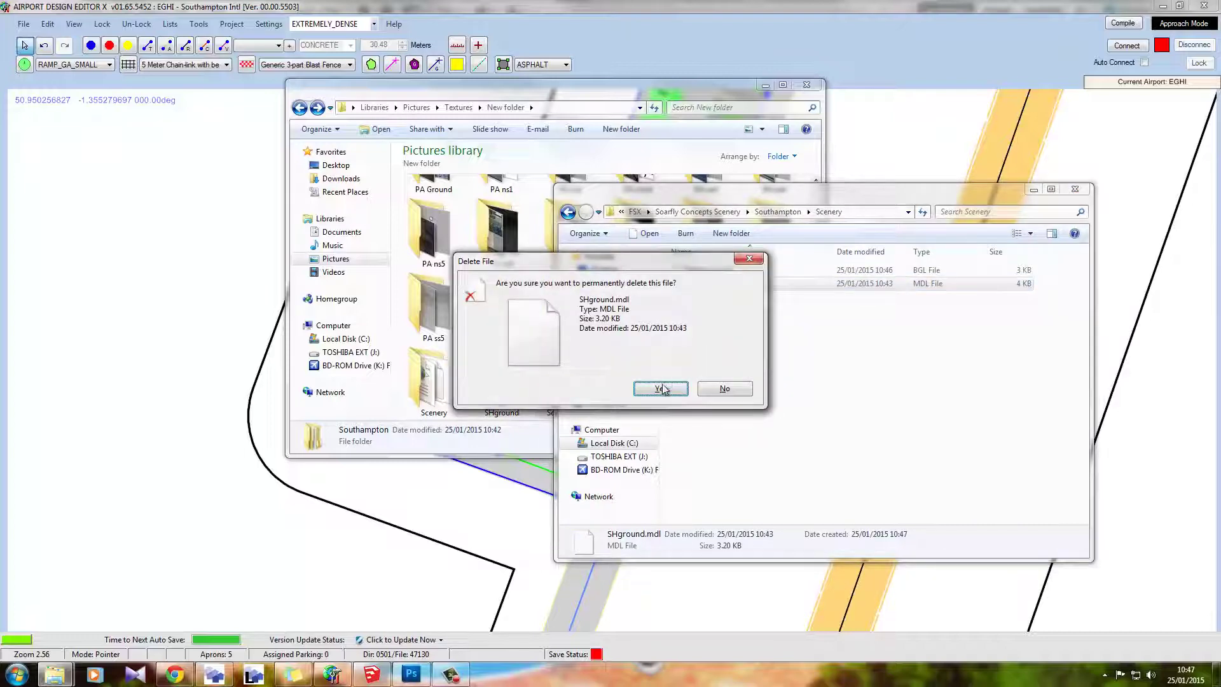
pyautogui.click(659, 387)
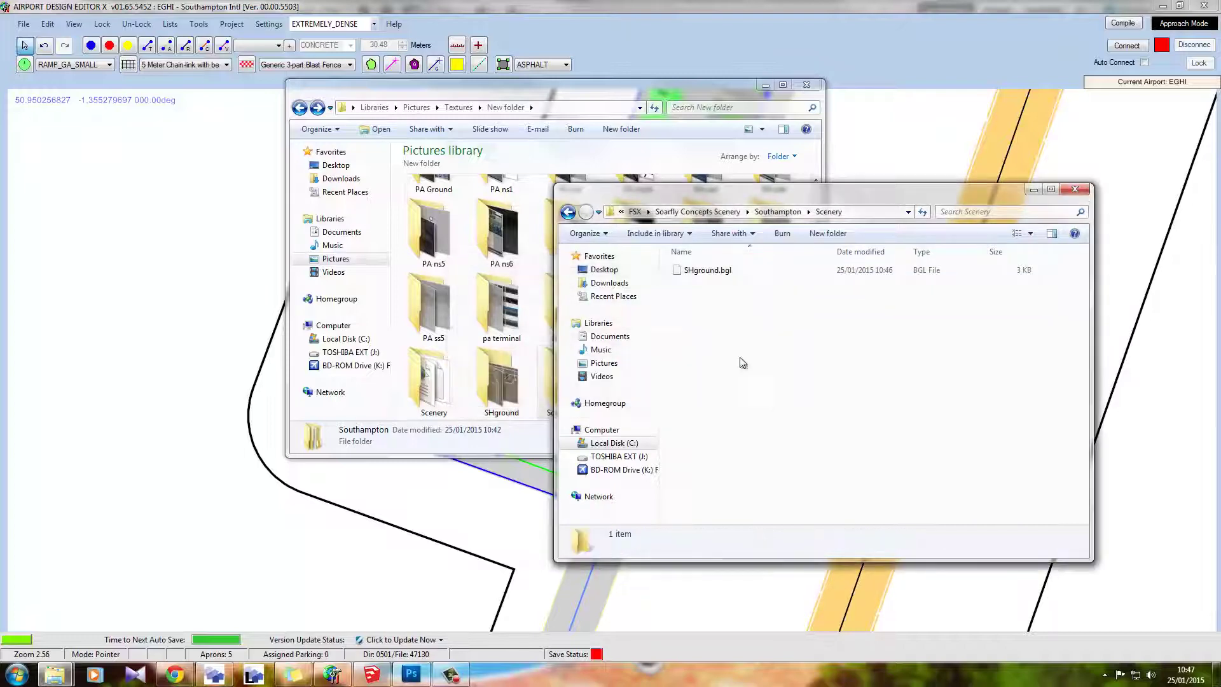
# Step: Check the texture files in Southampton's Texture folder and return to the Southampton folder
pyautogui.click(568, 211)
pyautogui.doubleClick(699, 284)
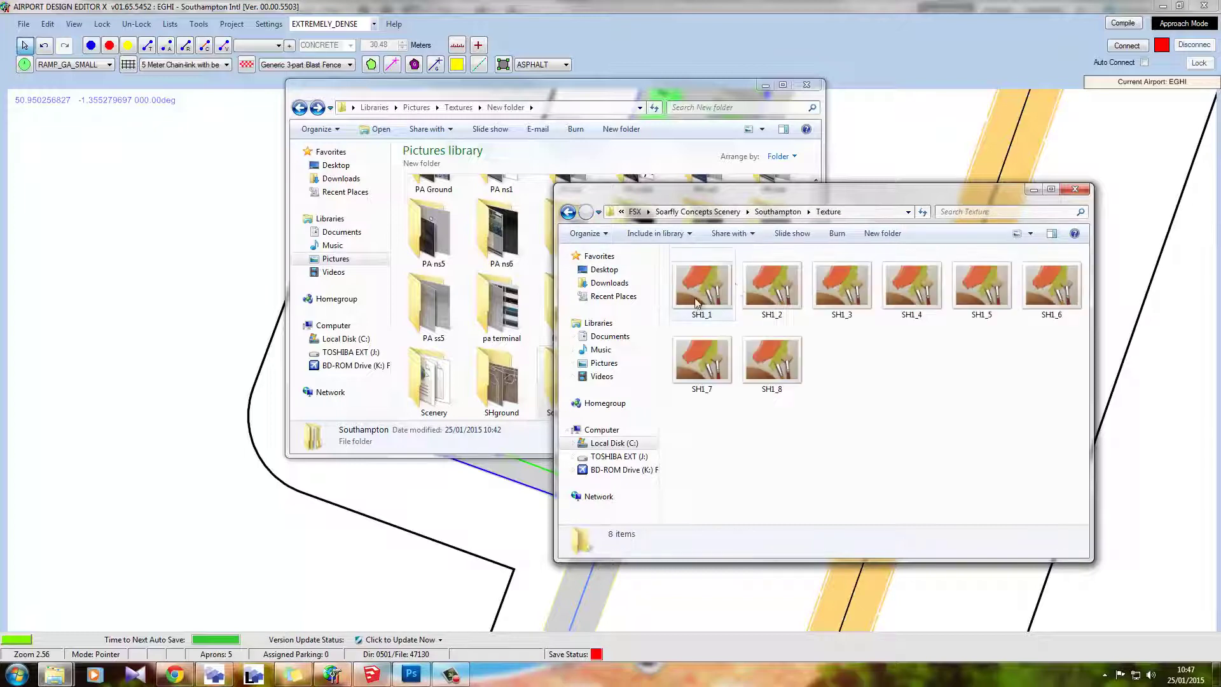
pyautogui.click(568, 211)
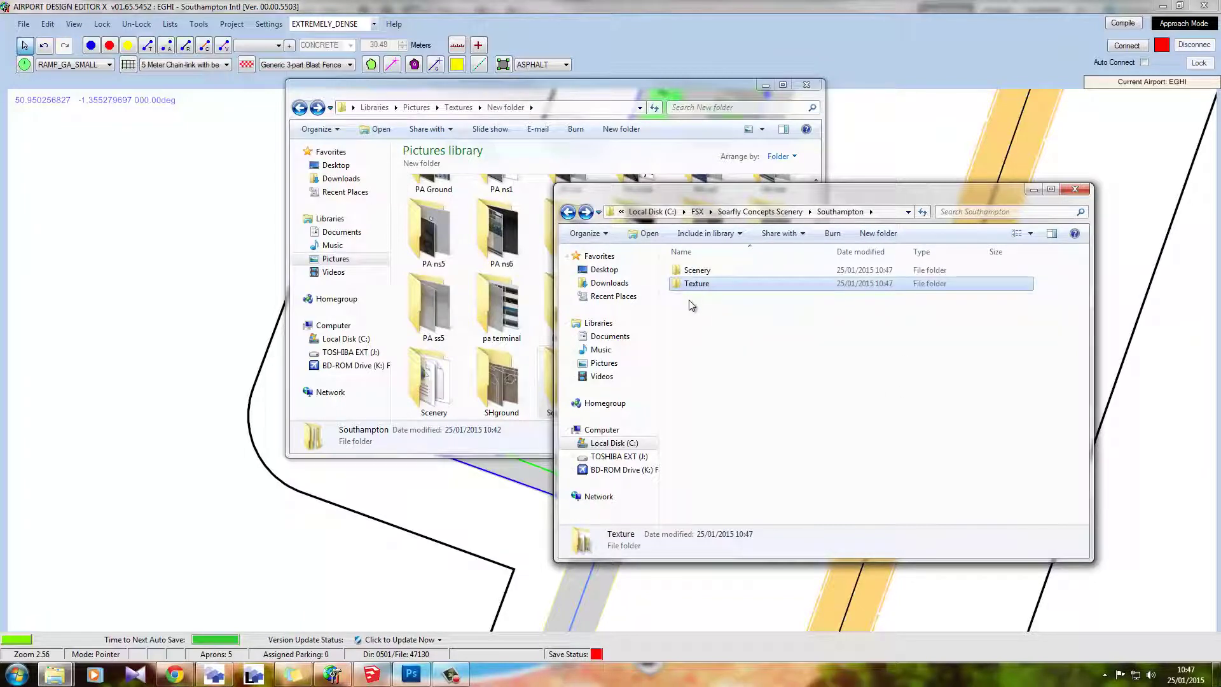
pyautogui.click(698, 315)
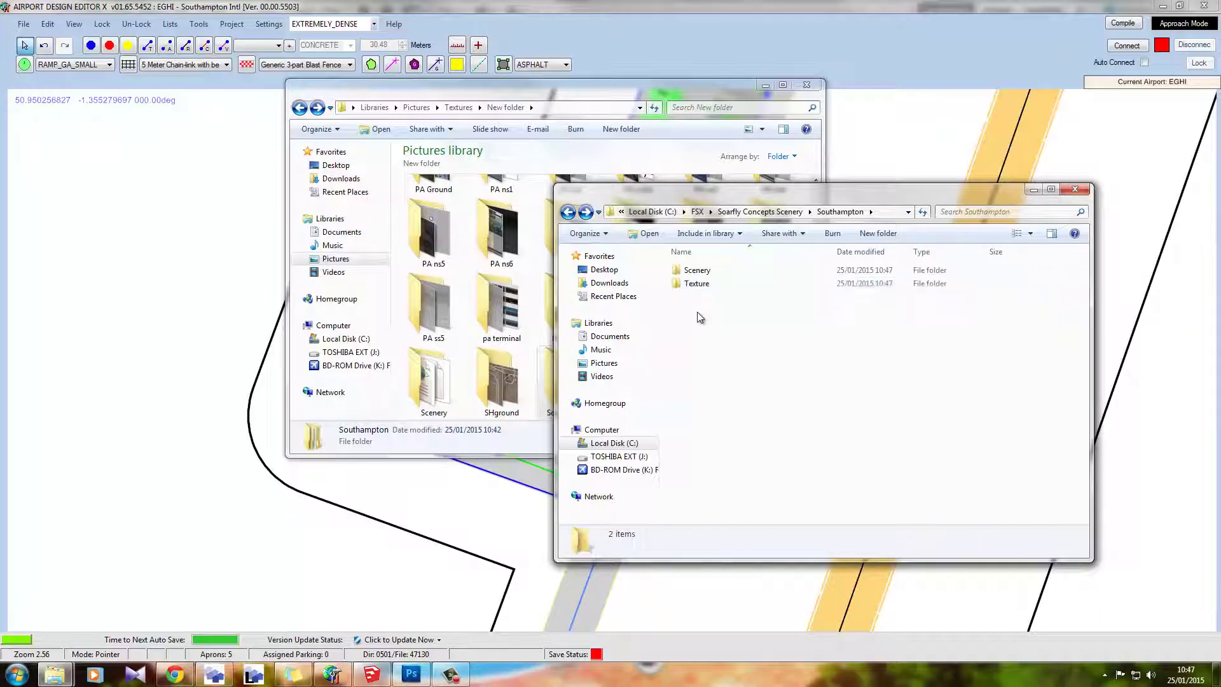
# Step: Launch Microsoft Flight Simulator X, and quit Photoshop without saving as well as SketchUp and ModelConverterX
pyautogui.click(13, 675)
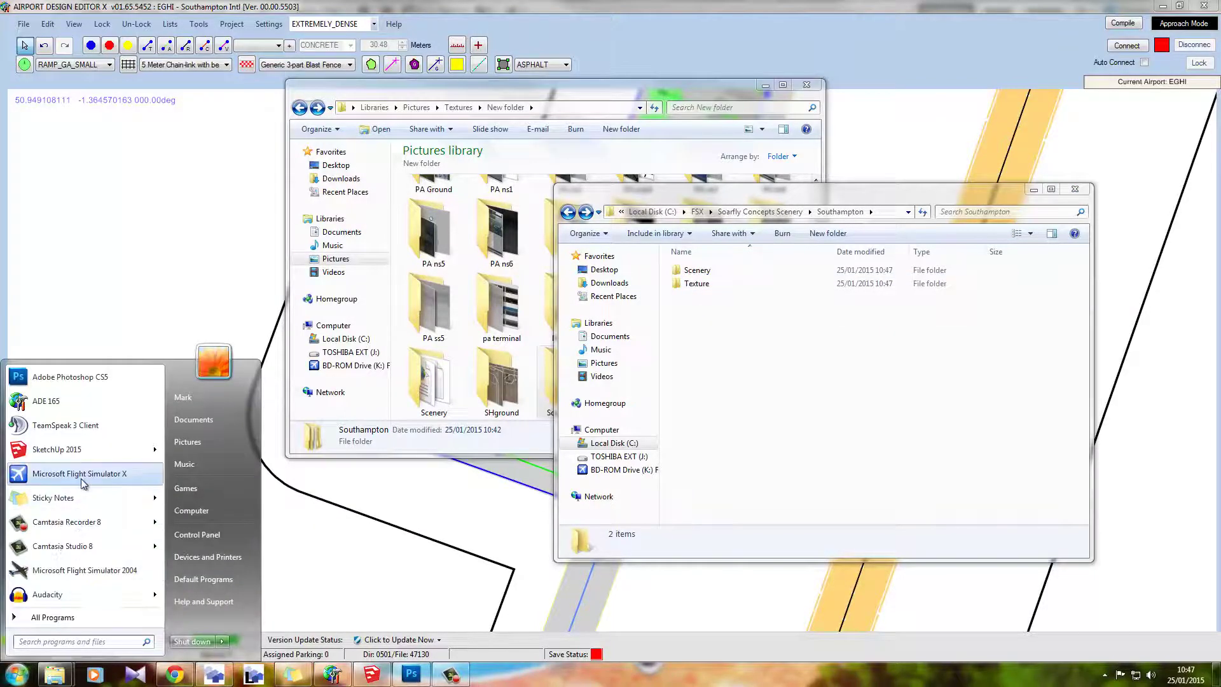
pyautogui.click(64, 401)
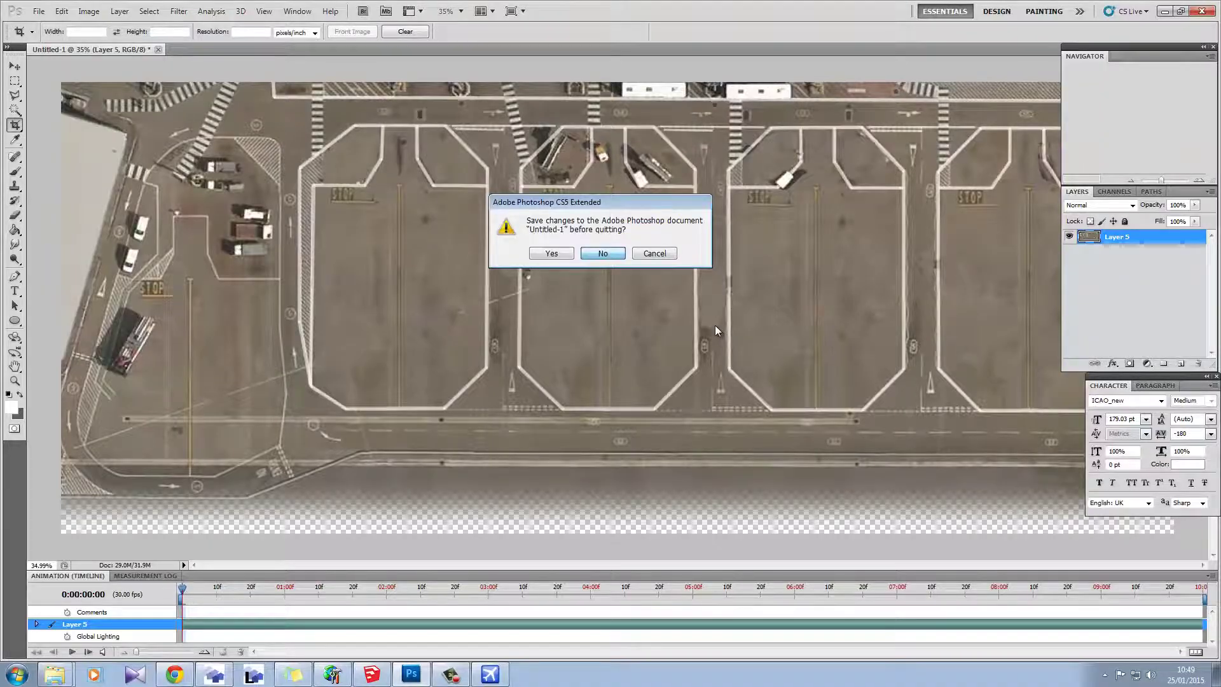
pyautogui.press('Return')
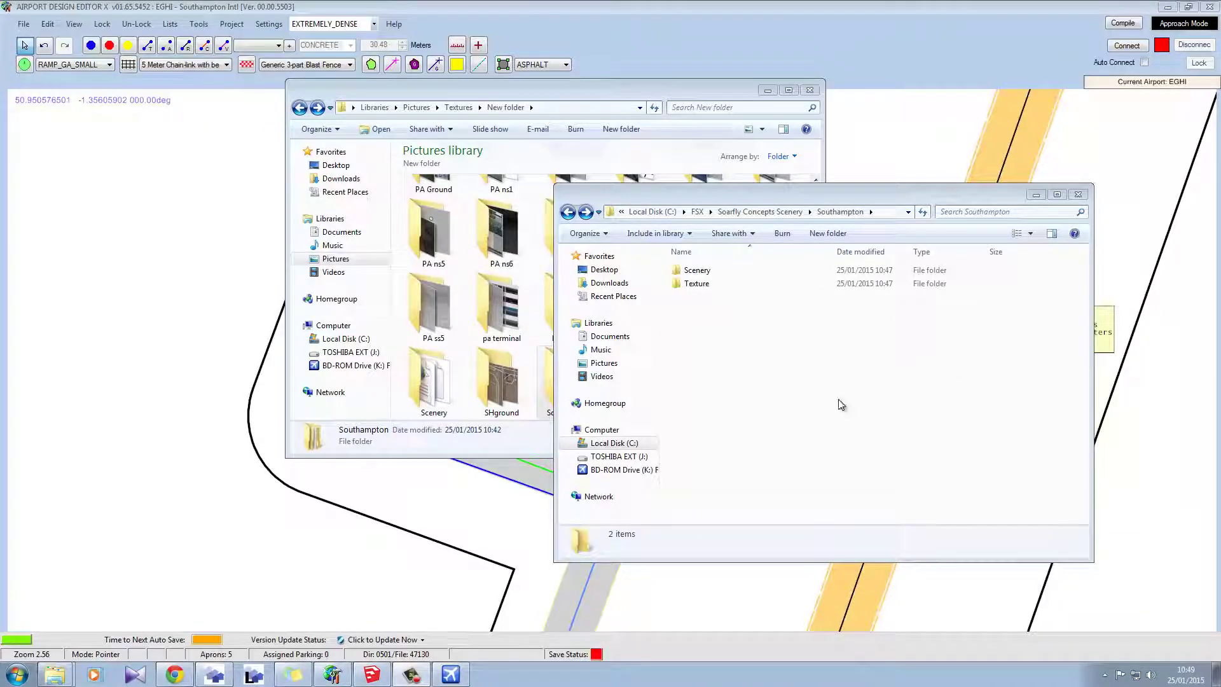
pyautogui.click(373, 675)
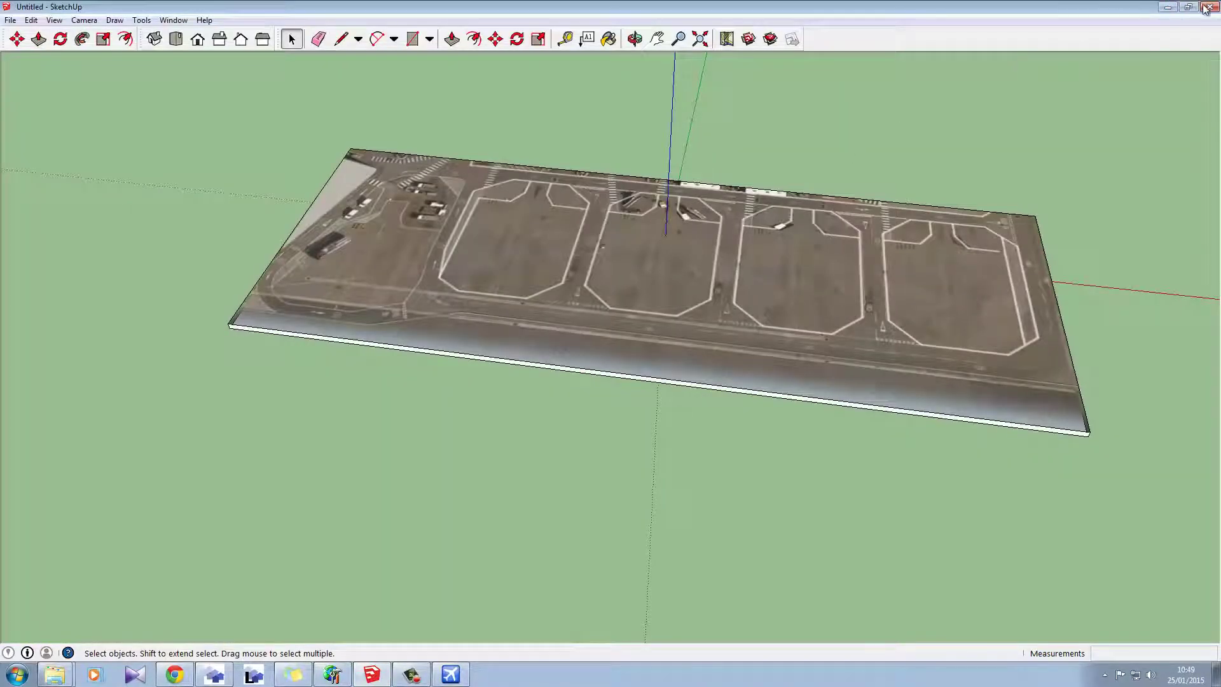
pyautogui.click(621, 364)
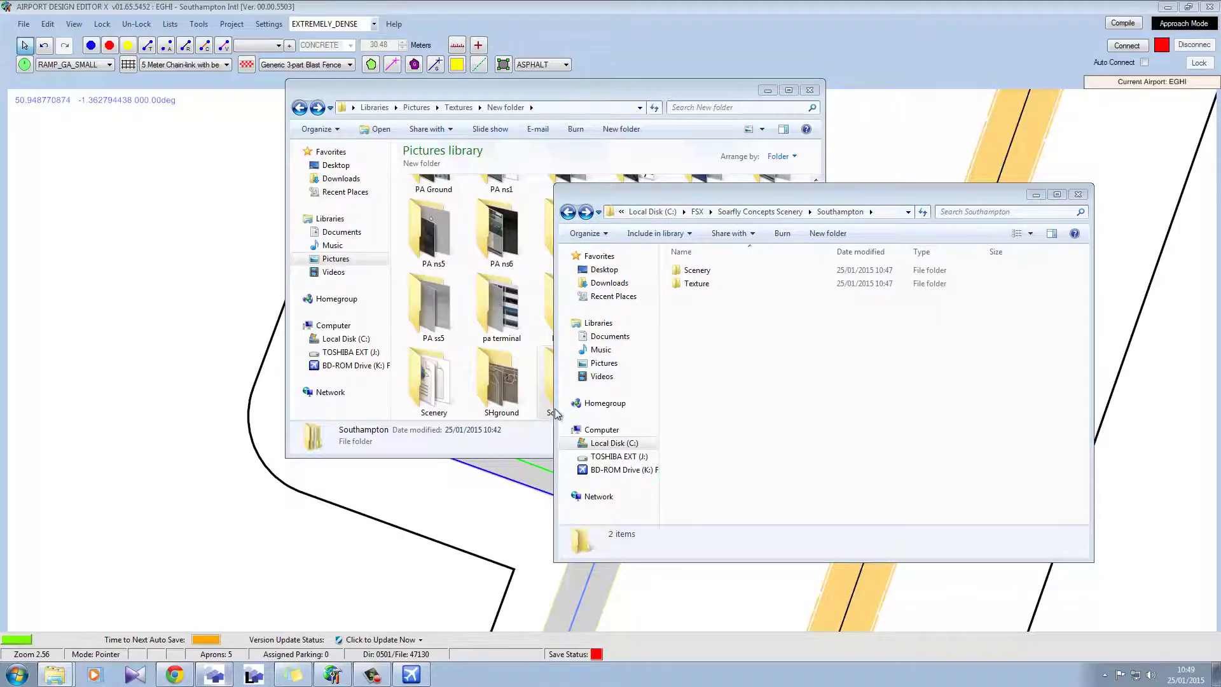
pyautogui.click(214, 674)
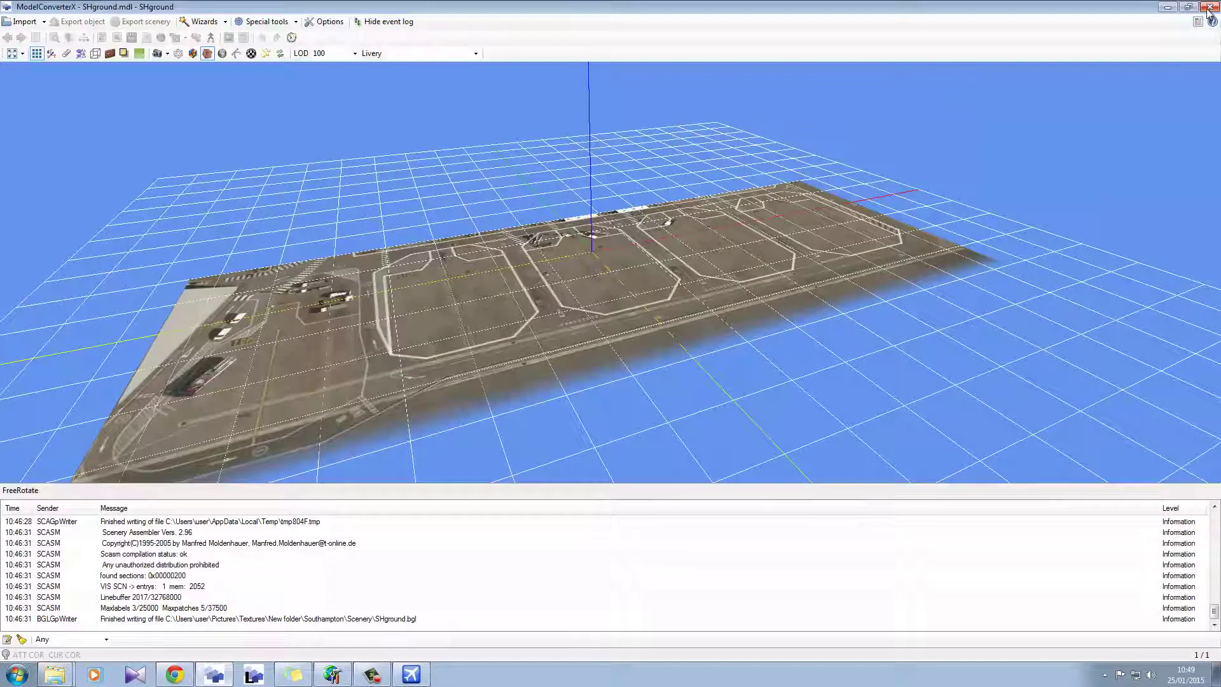
pyautogui.click(1209, 7)
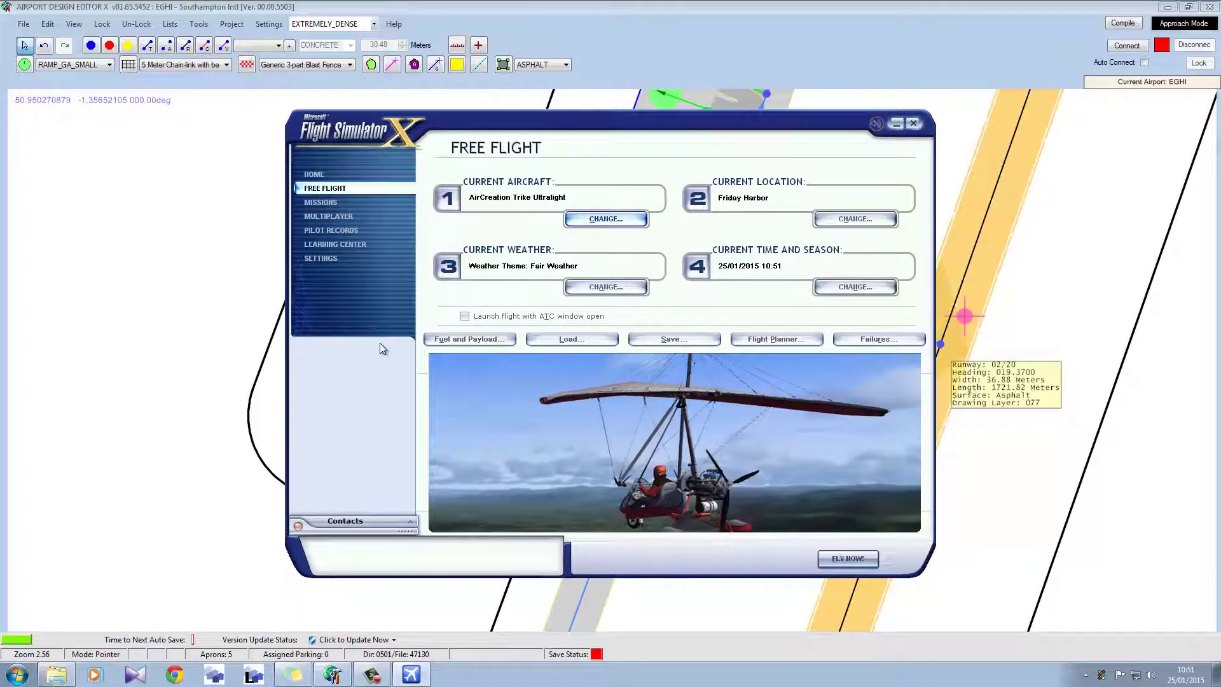
# Step: Add the Southampton folder from Soarfly Concepts Scenery as a scenery area in Flight Simulator X's Scenery Library
pyautogui.click(333, 260)
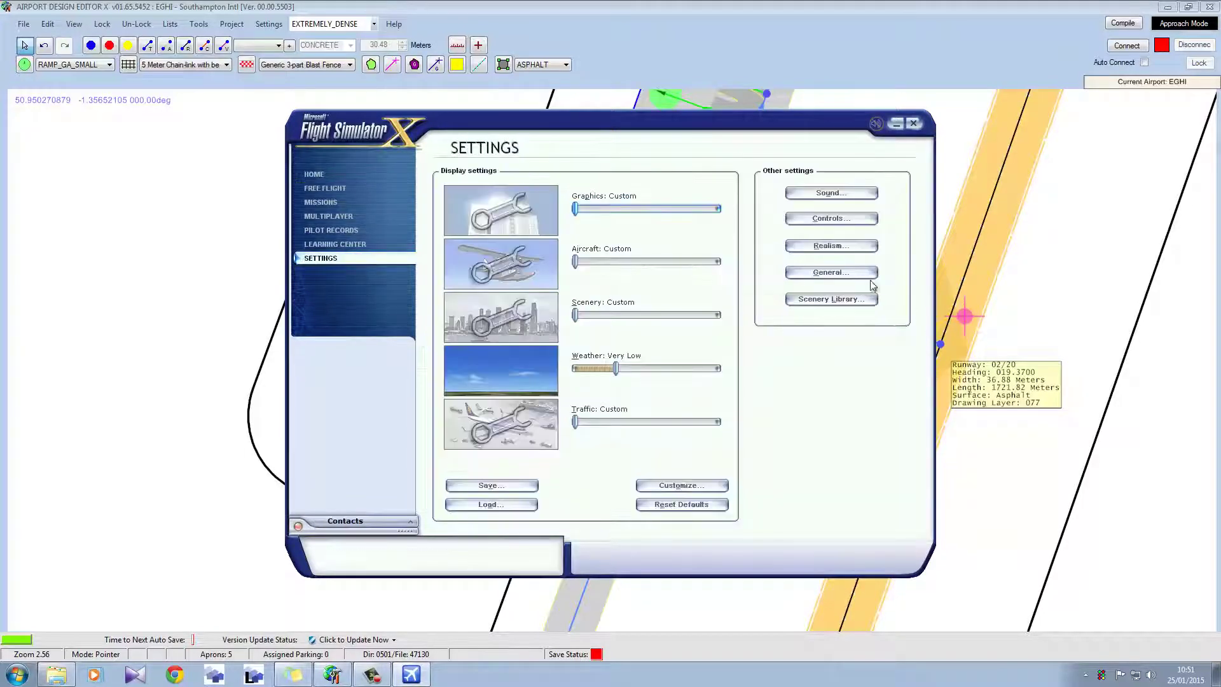
pyautogui.click(838, 299)
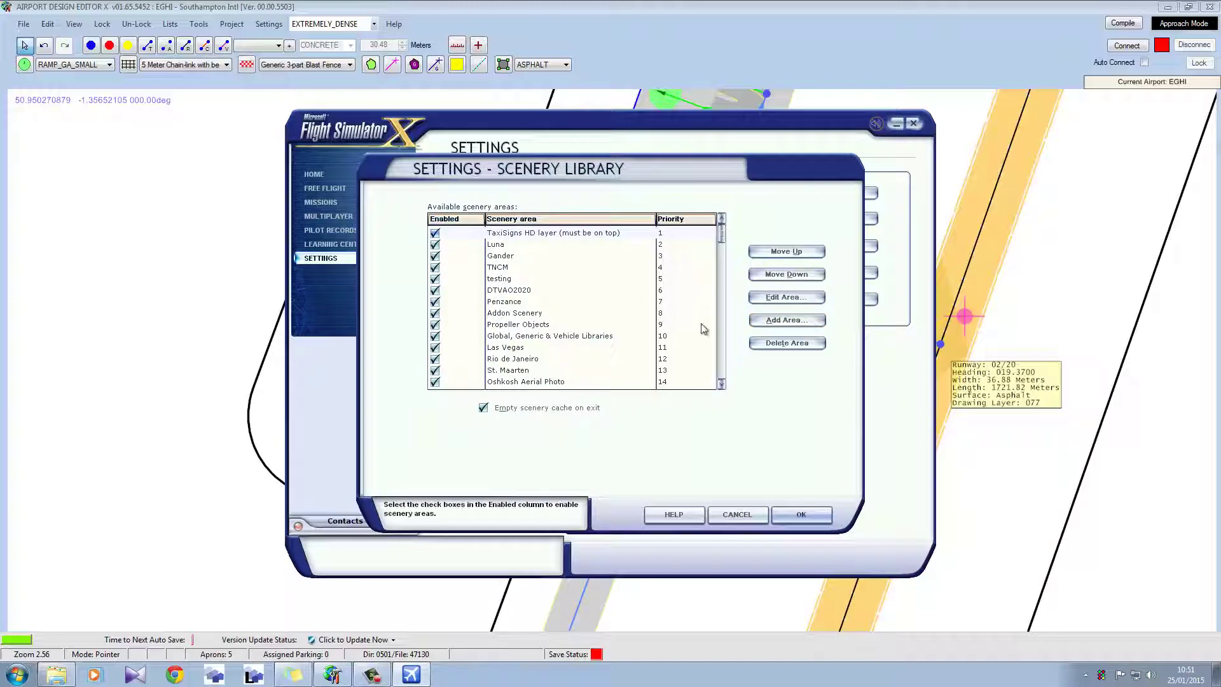
pyautogui.click(791, 321)
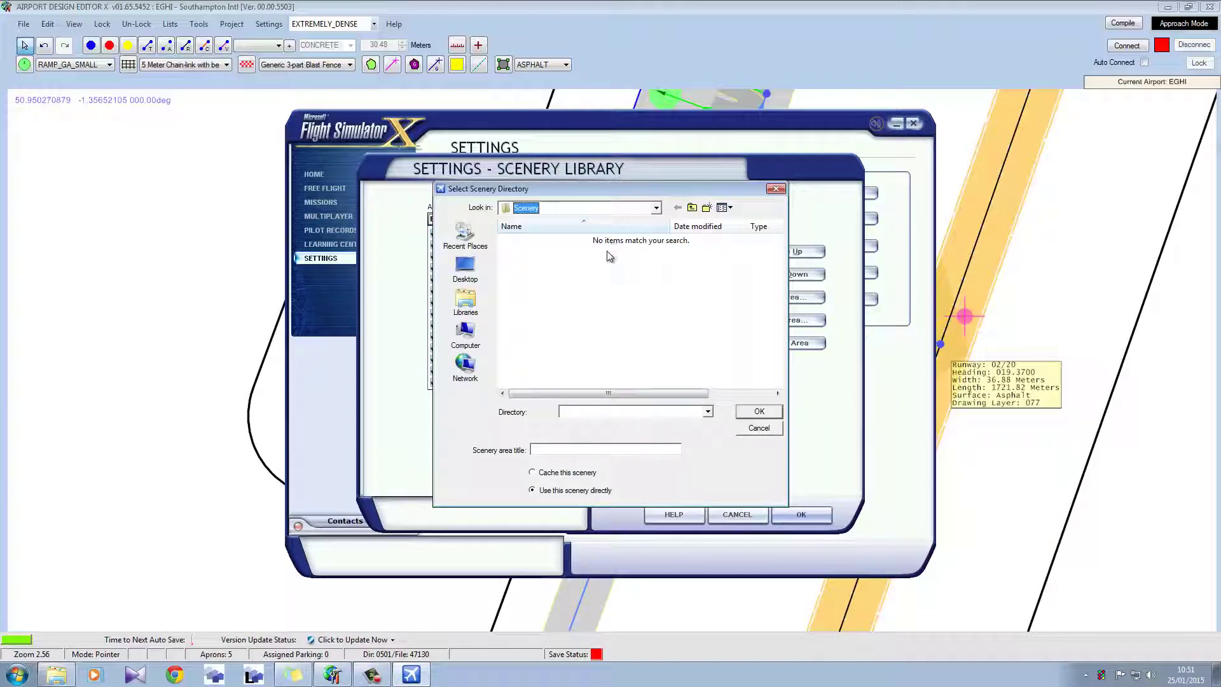
pyautogui.press('F4')
pyautogui.click(581, 313)
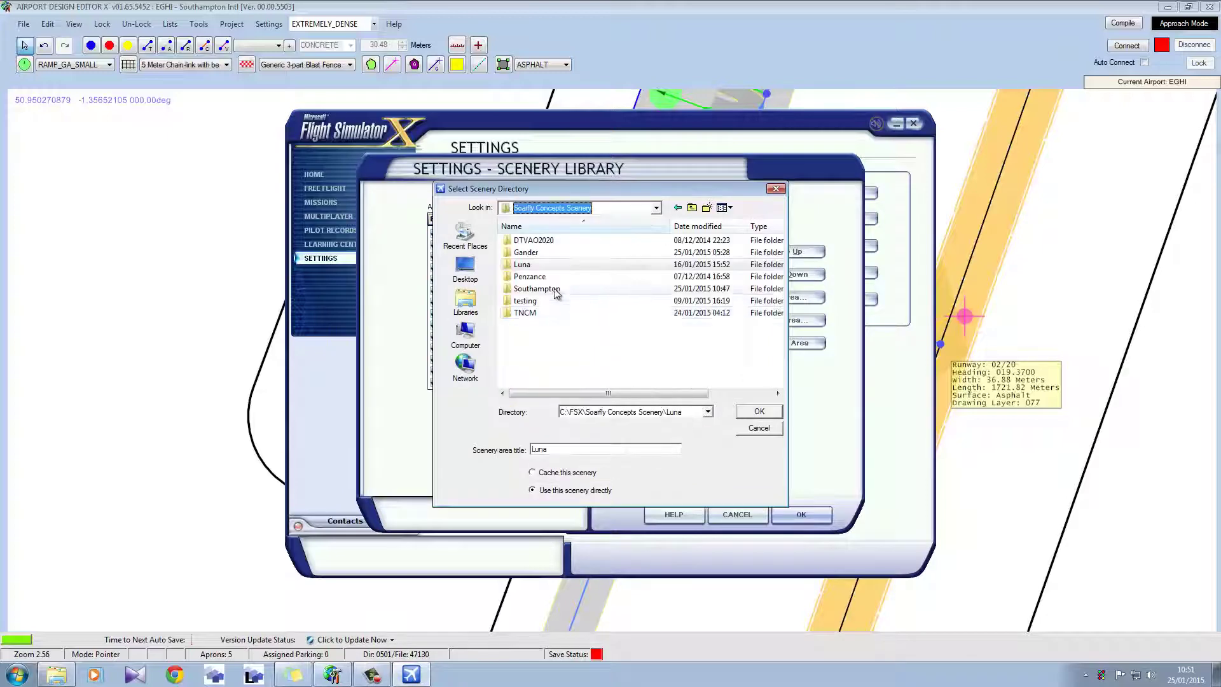
pyautogui.click(537, 289)
pyautogui.click(759, 411)
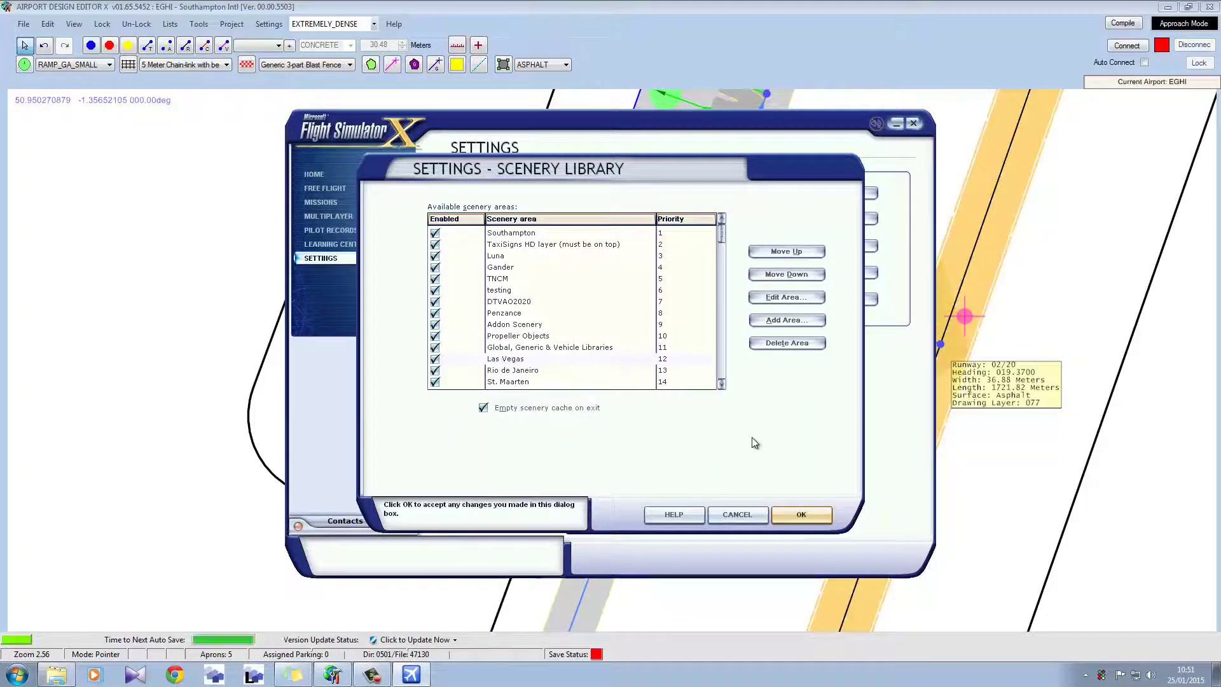
pyautogui.press('Return')
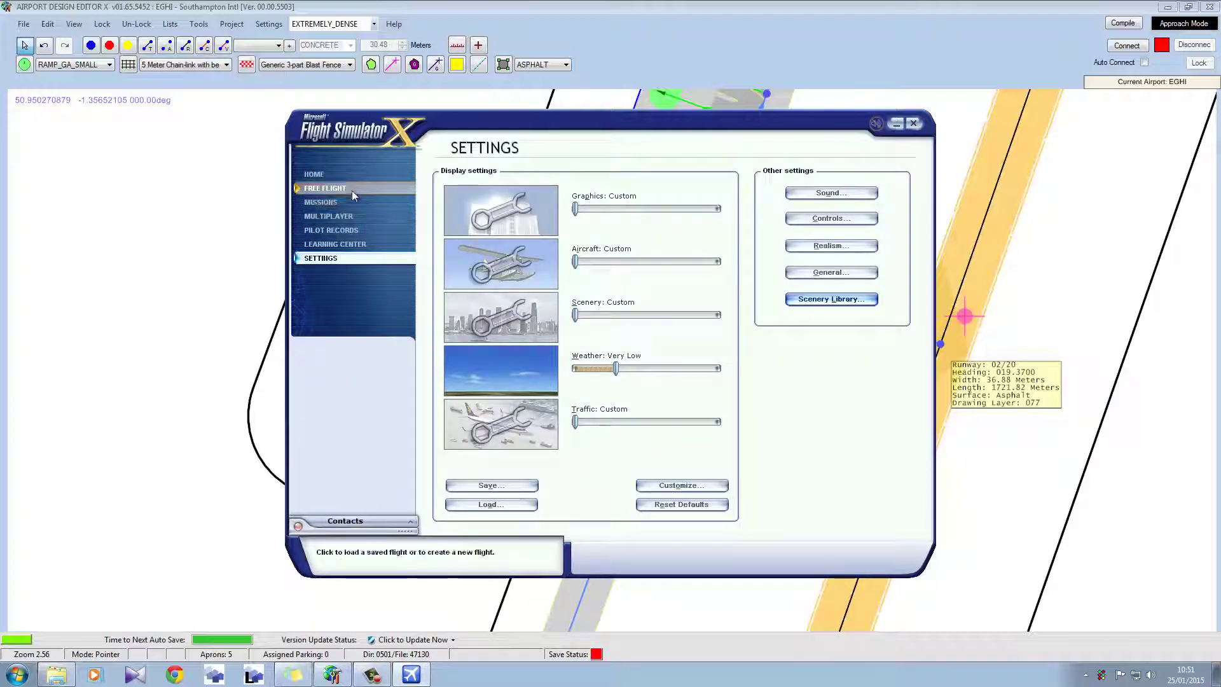
# Step: Set the free flight's location to Southampton Intl by searching for airport ID EGHI
pyautogui.click(324, 188)
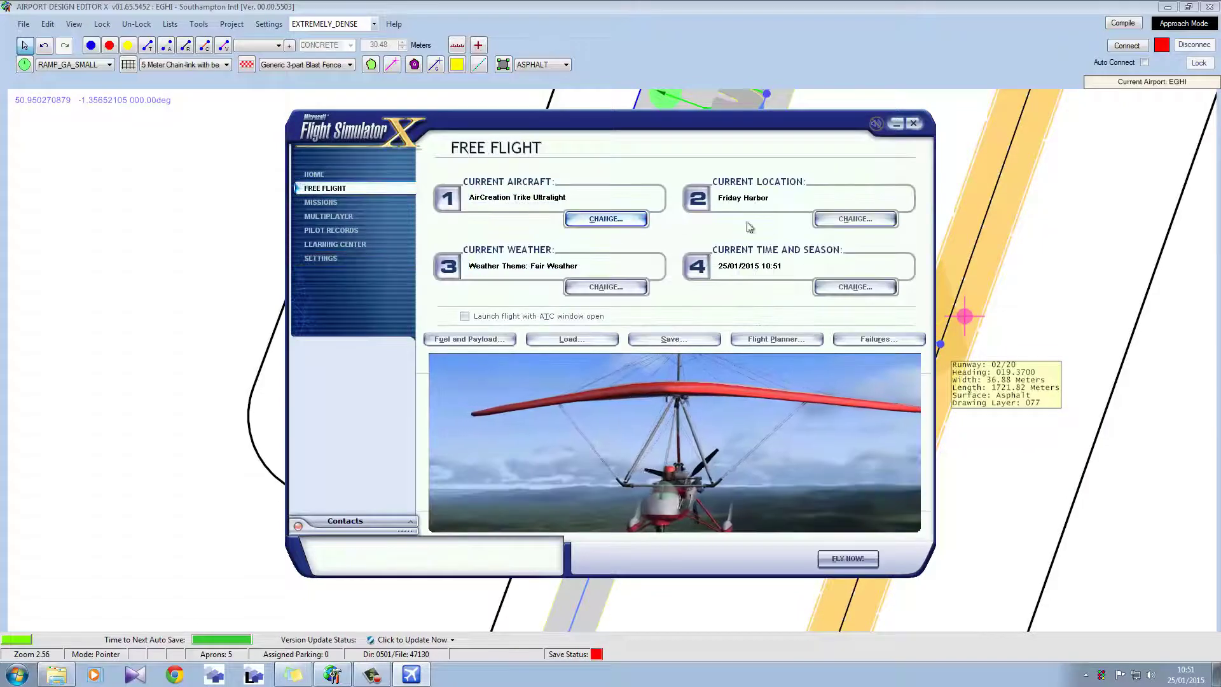
pyautogui.click(854, 219)
pyautogui.click(611, 218)
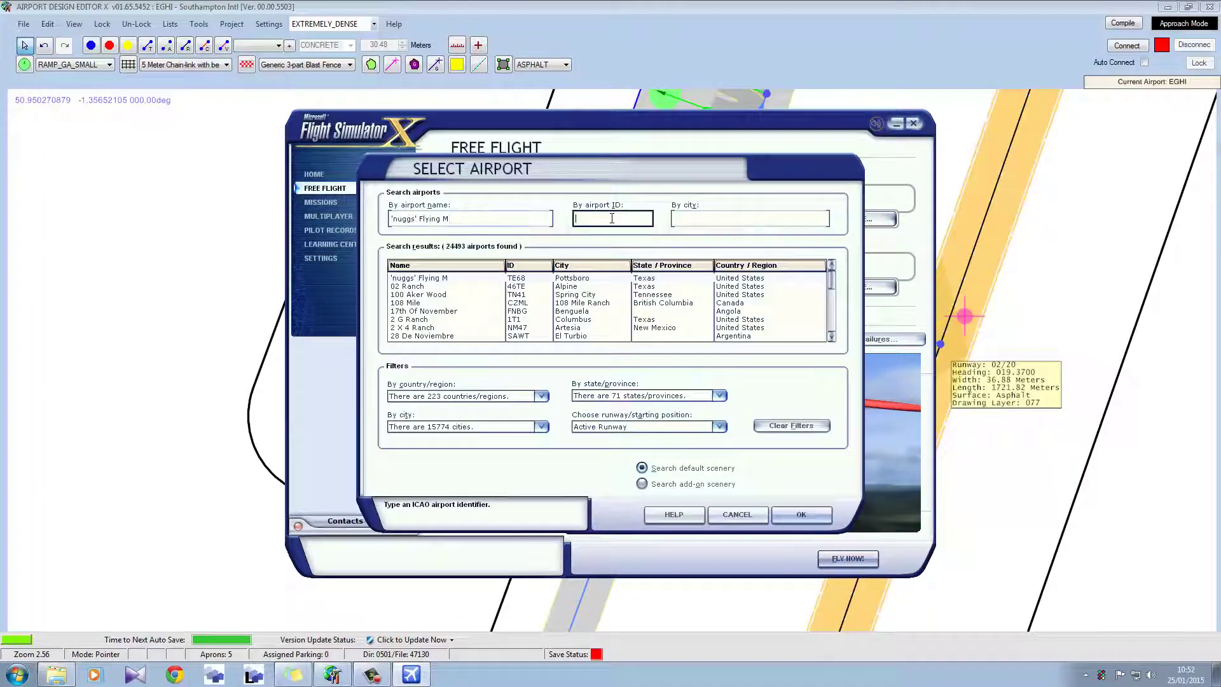
pyautogui.write('eghi')
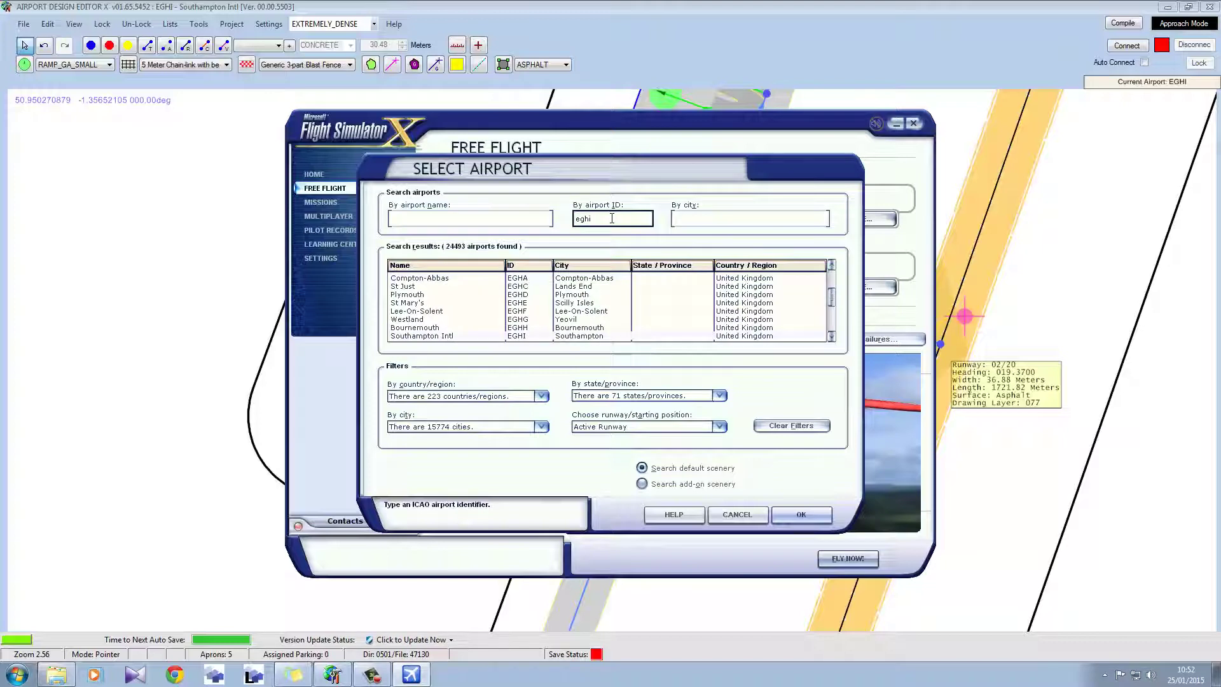
pyautogui.click(801, 515)
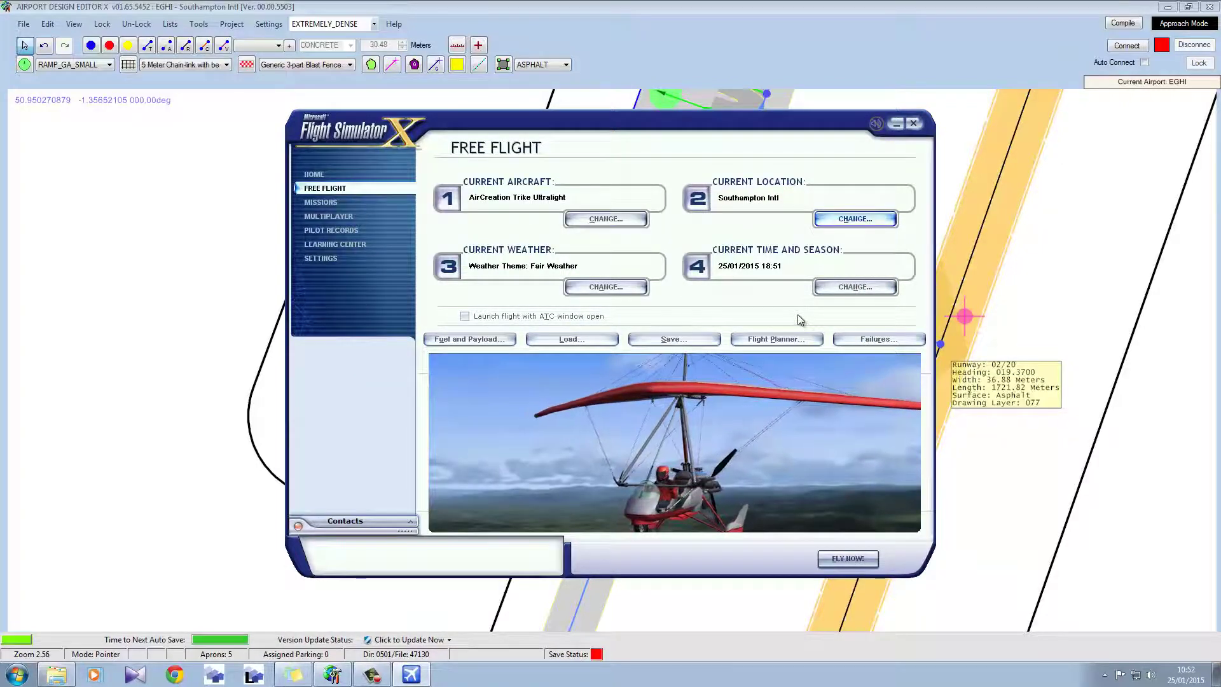
# Step: Set the flight's time of day to Day and its season to Summer, and start the free flight
pyautogui.click(839, 294)
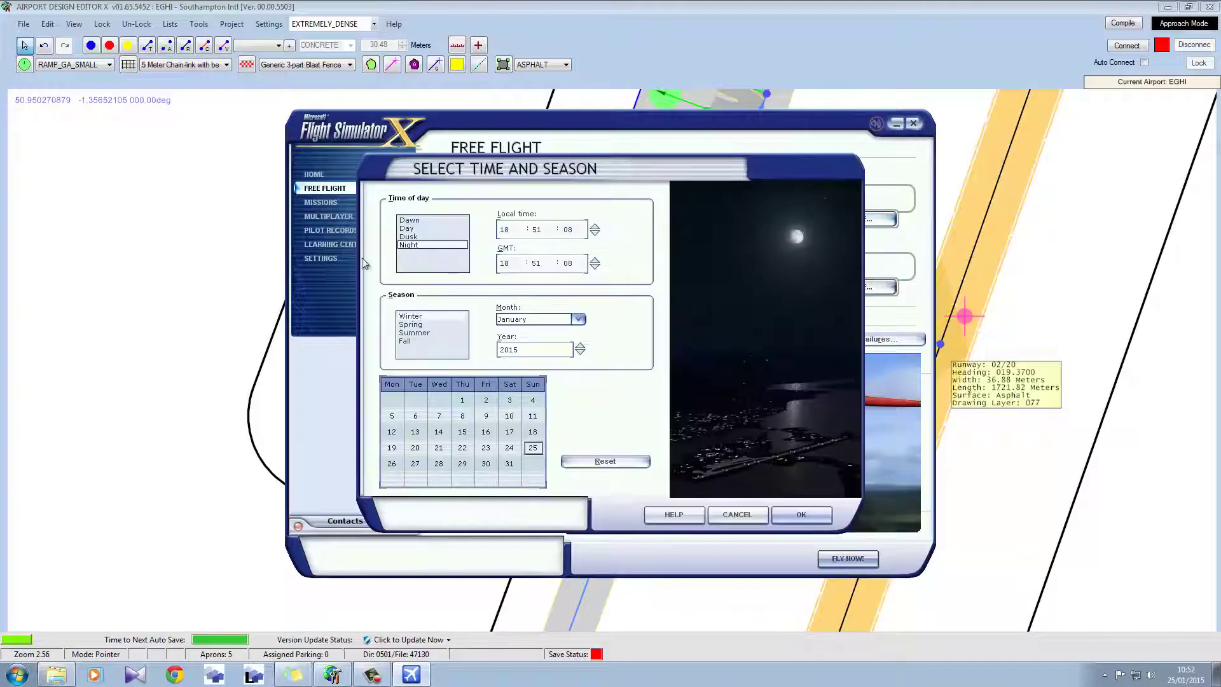
pyautogui.click(407, 228)
pyautogui.click(414, 332)
pyautogui.click(783, 516)
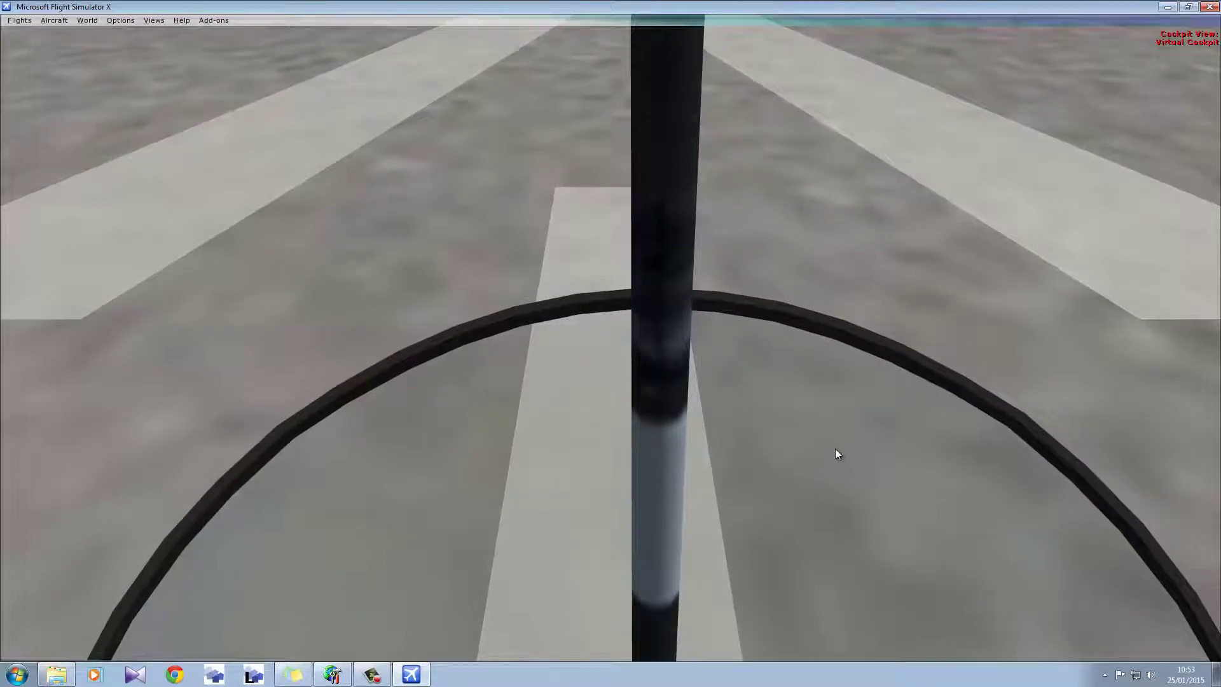
# Step: Enter slew mode, raise the aircraft above the runway and slew it to the aerial-textured apron
pyautogui.press('y')
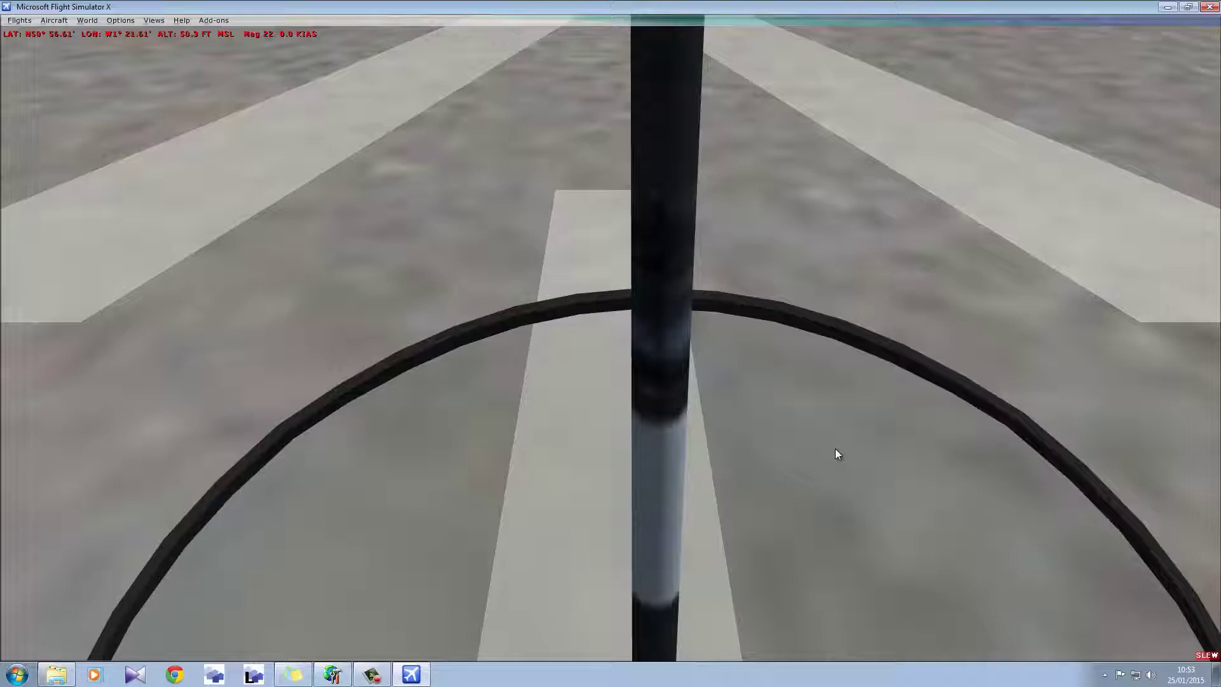
pyautogui.press('Left')
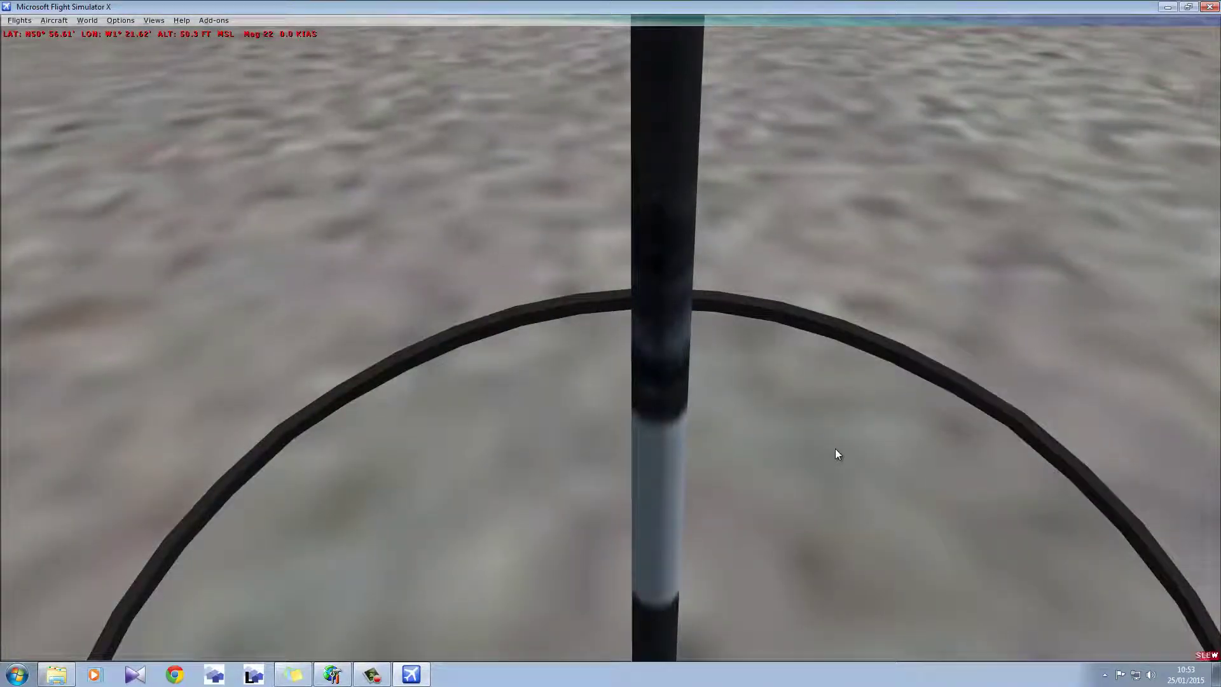
pyautogui.press('q')
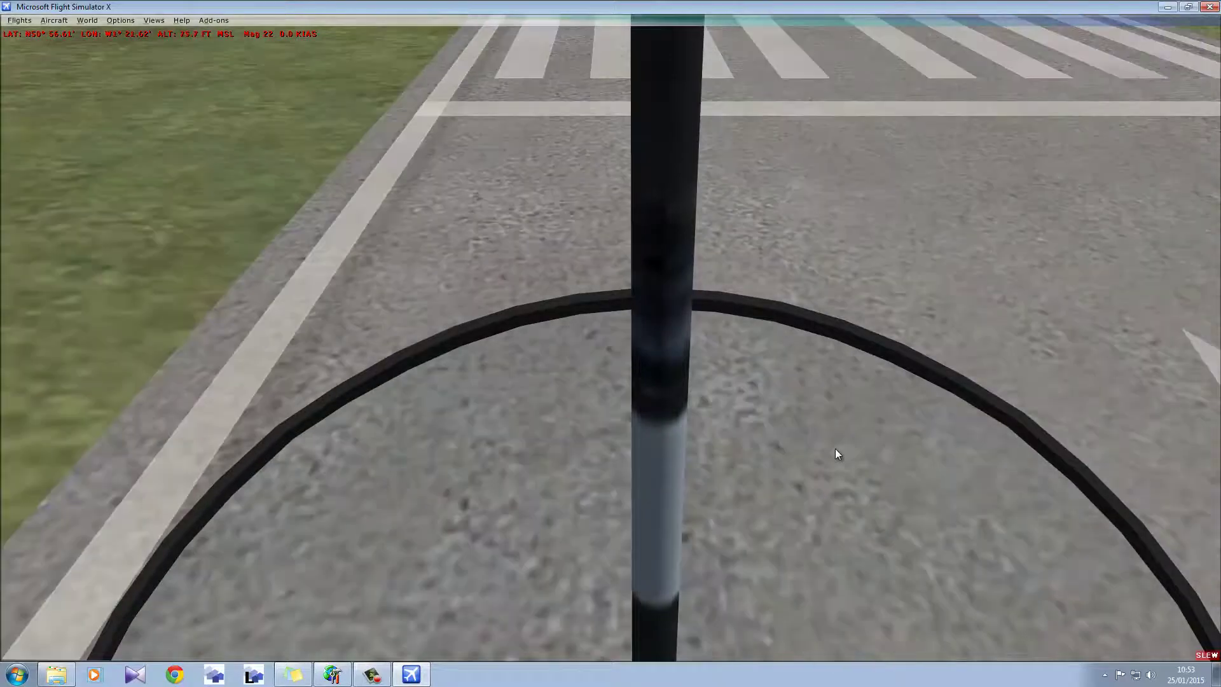
pyautogui.press('9')
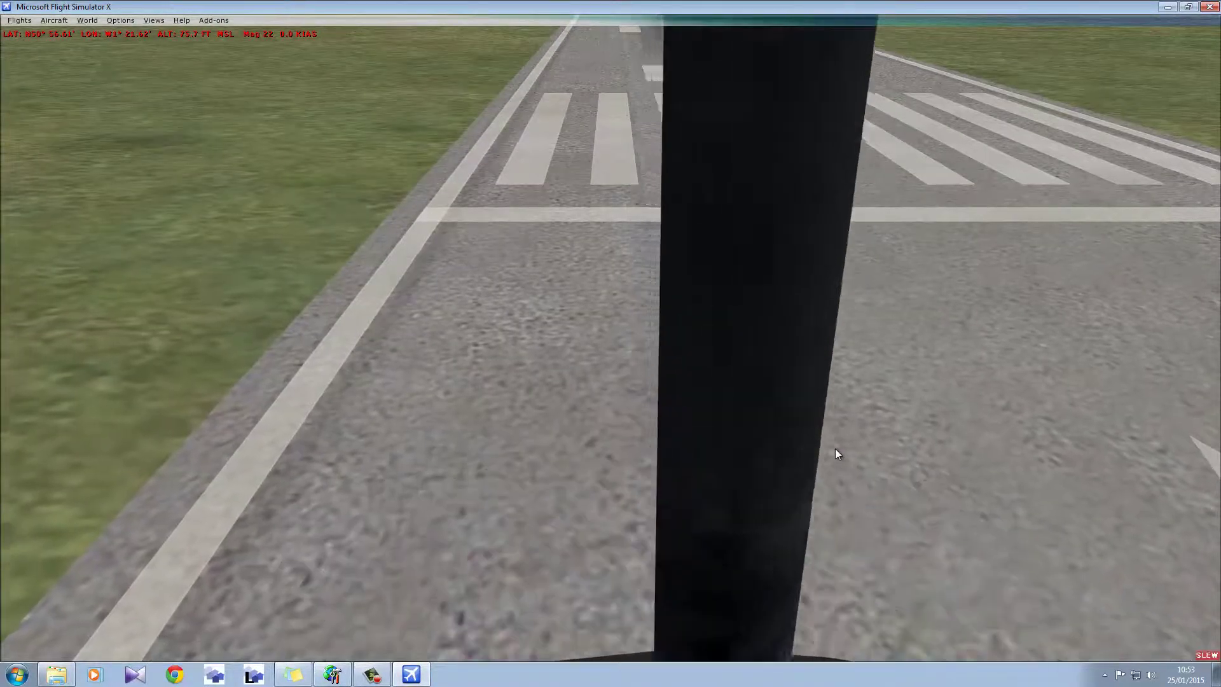
pyautogui.press('y')
pyautogui.press('y')
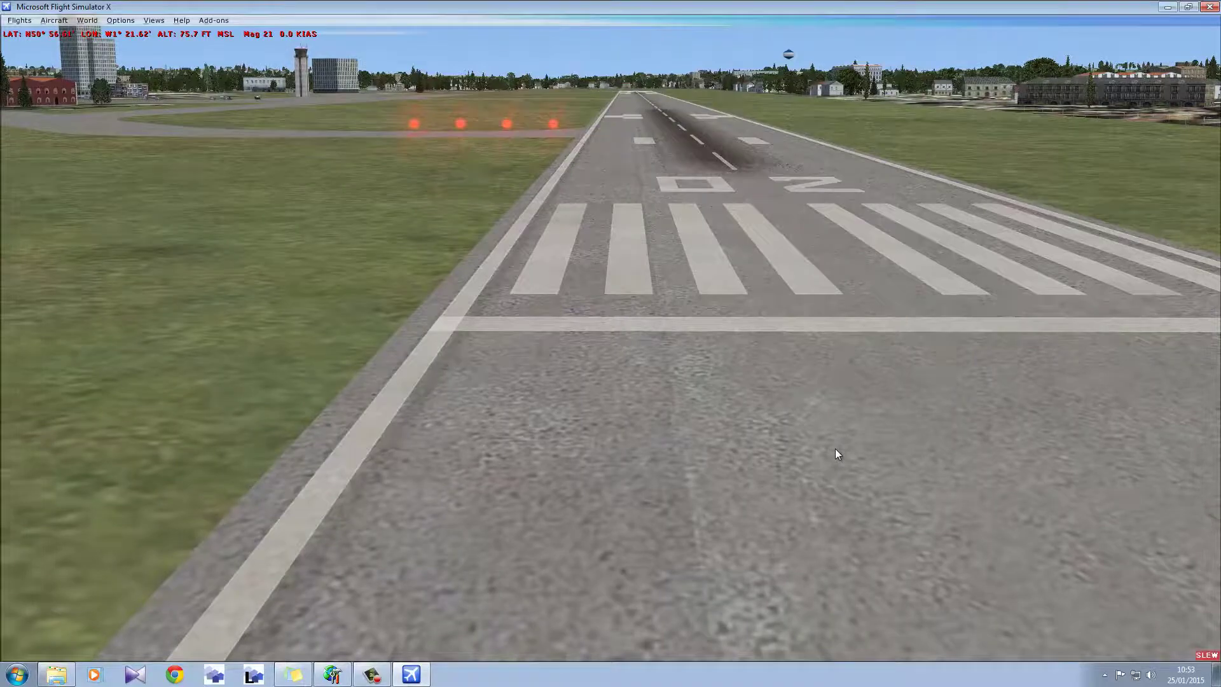
pyautogui.press('y')
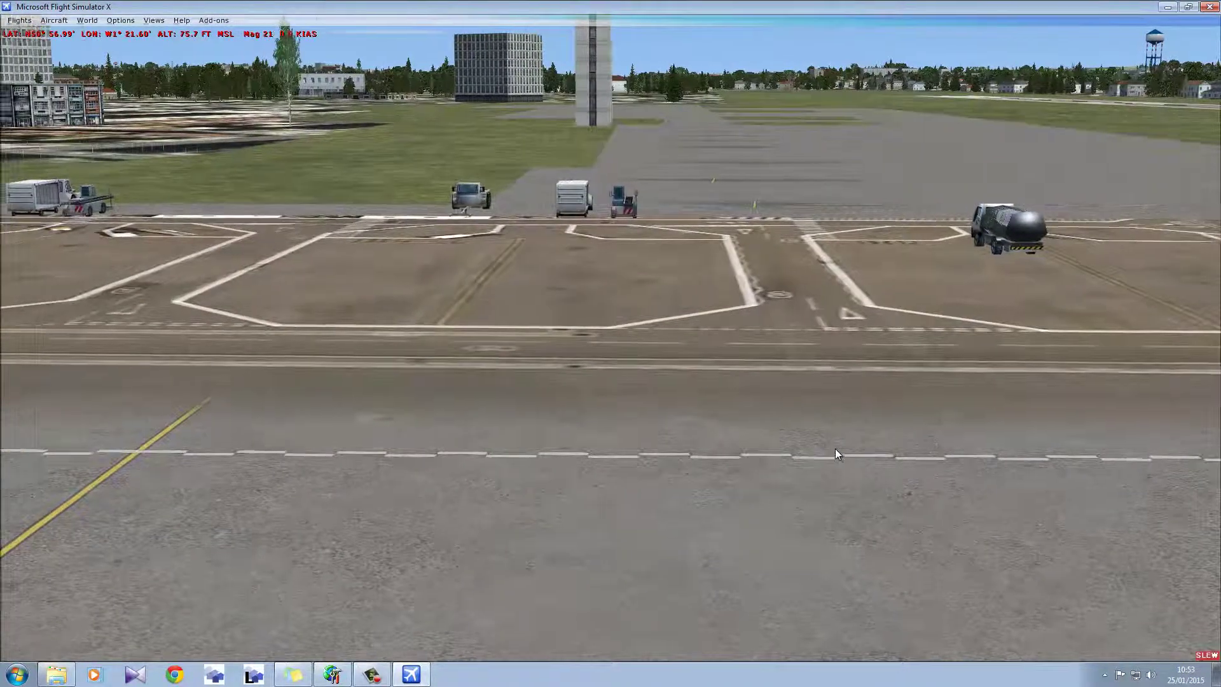
# Step: Raise the aircraft to about 142 ft beside the textured apron and turn it towards the parking stands
pyautogui.press('KP_1')
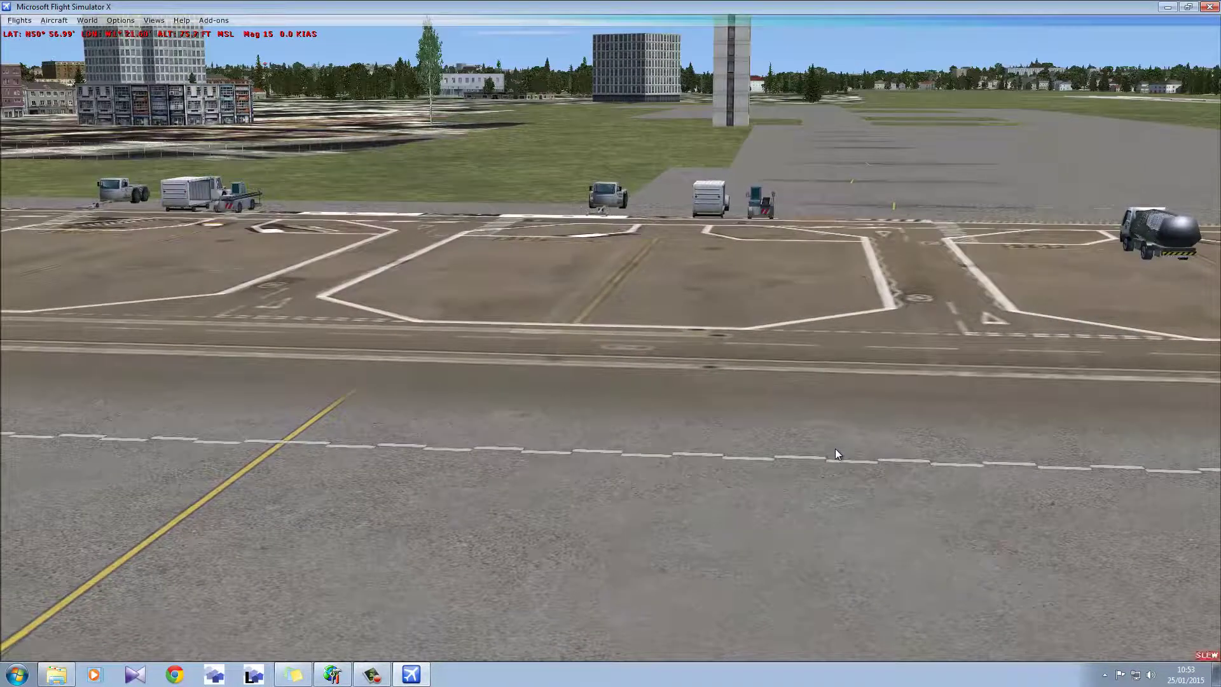
pyautogui.press('q')
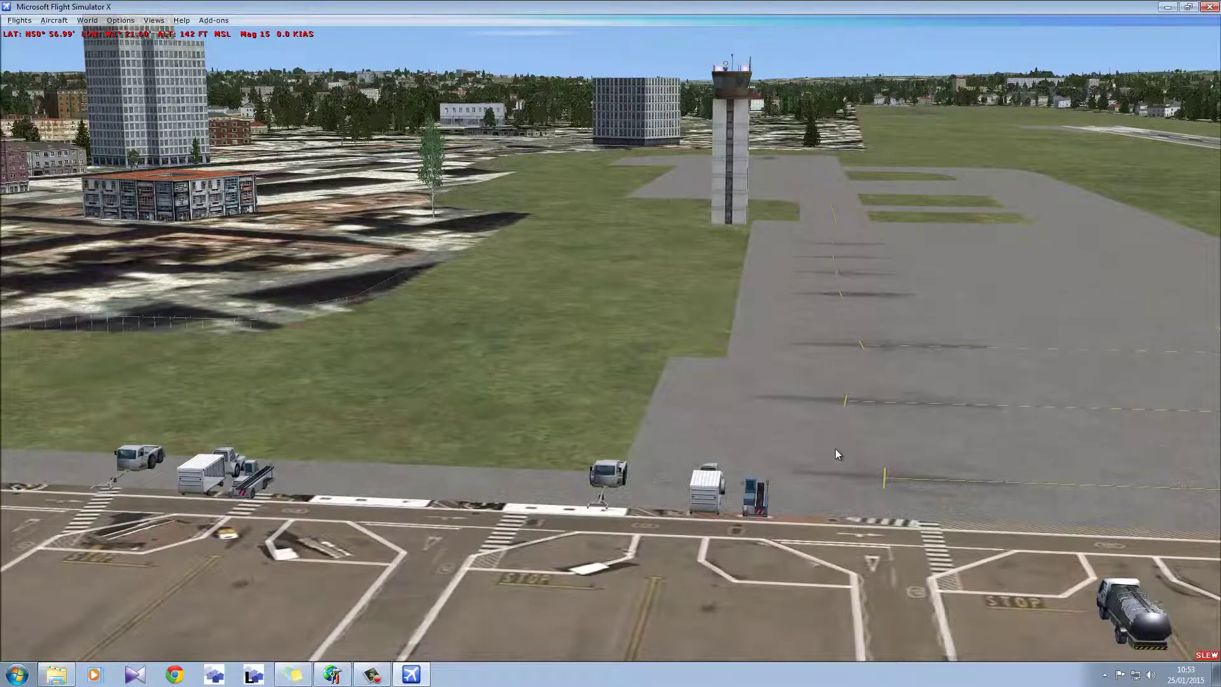
pyautogui.press('F5')
pyautogui.press('KP_1')
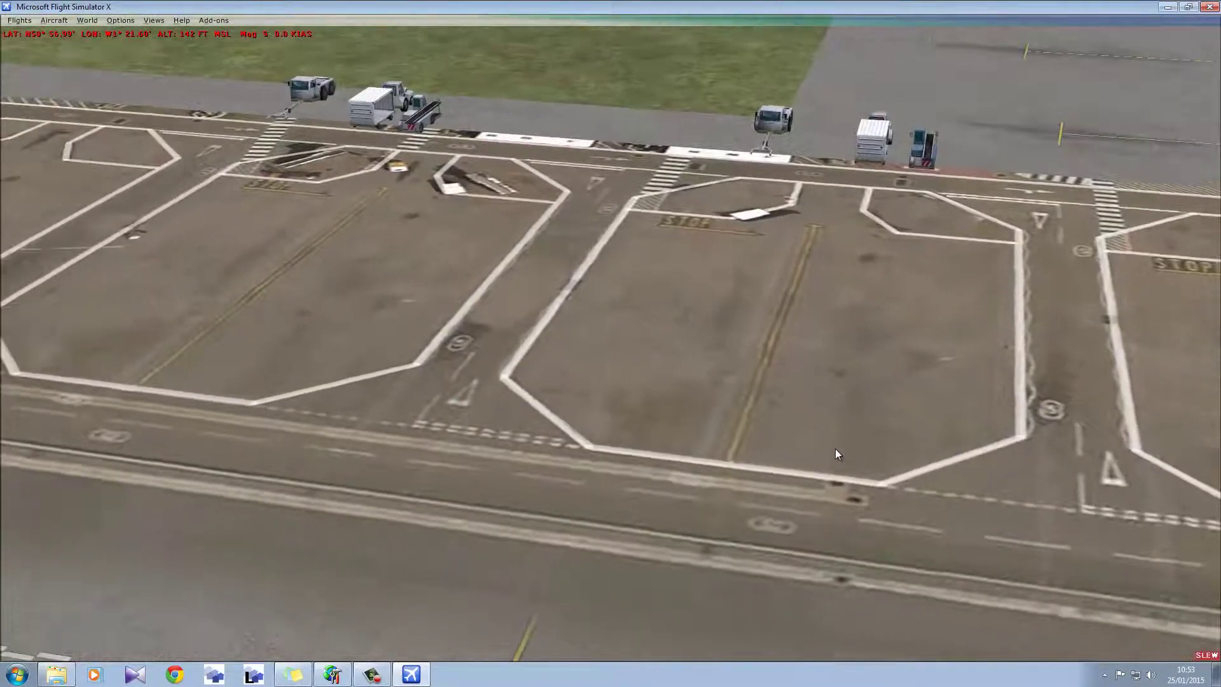
# Step: Slew over the parking stands and turn around them to examine the ground texture and its markings up close
pyautogui.press('KP_8')
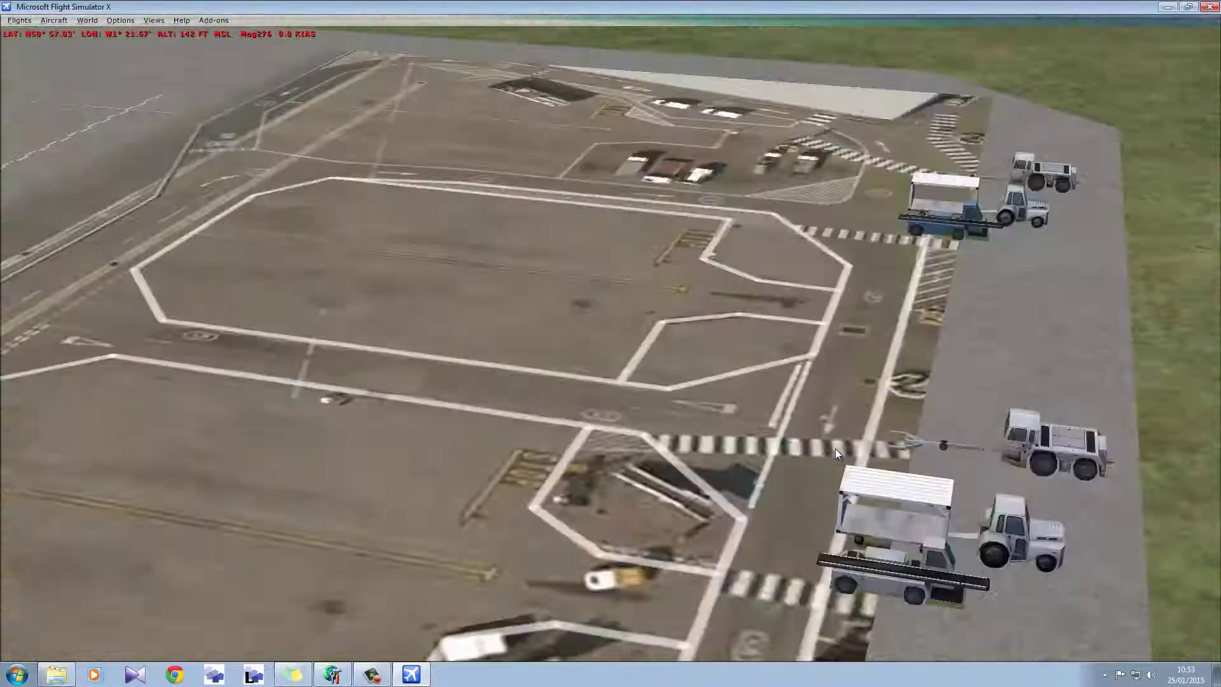
pyautogui.press('KP_1')
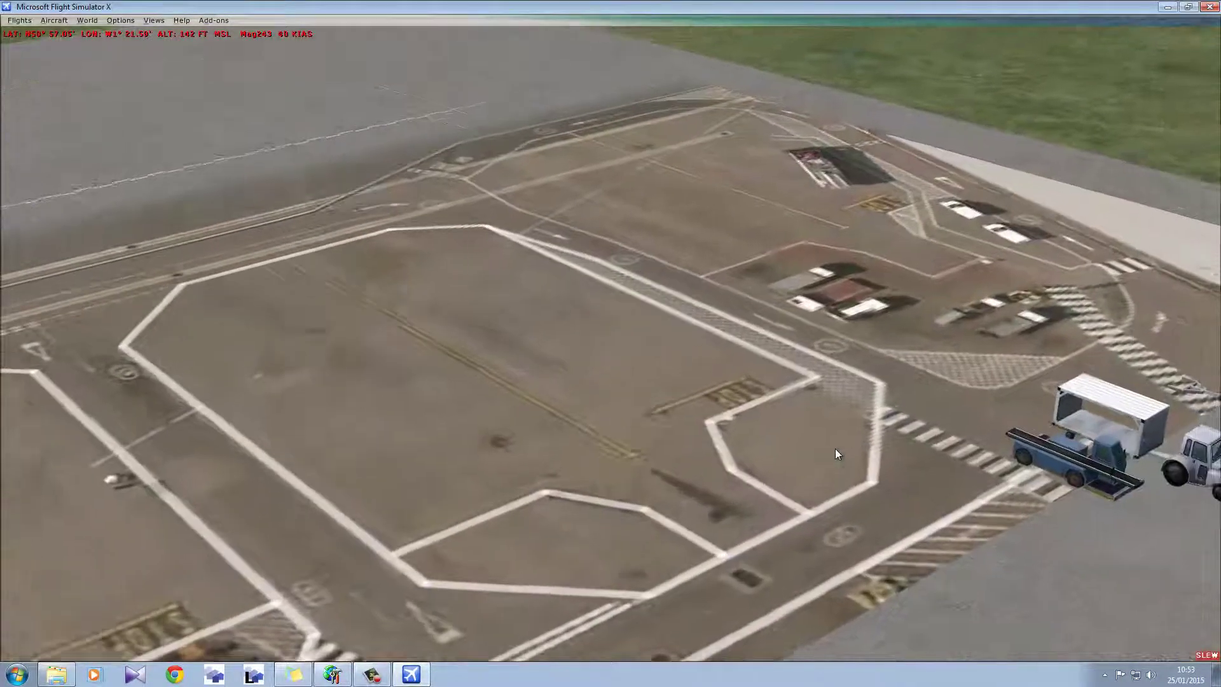
pyautogui.press('KP_2')
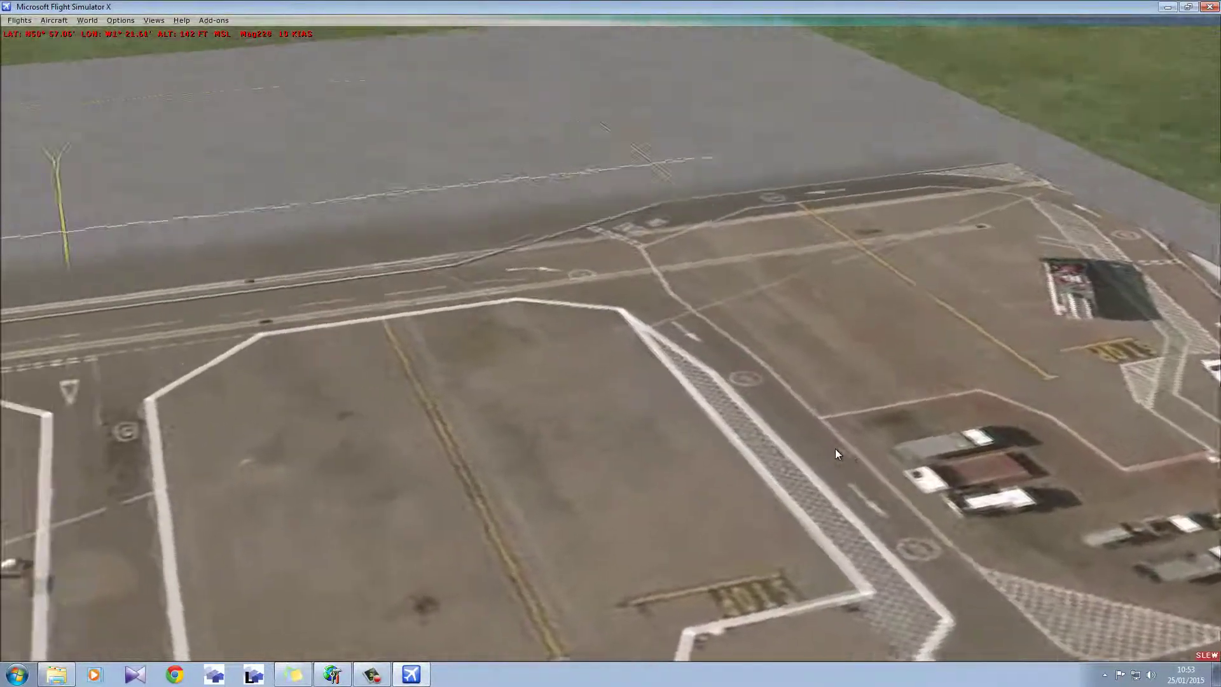
pyautogui.press('KP_2')
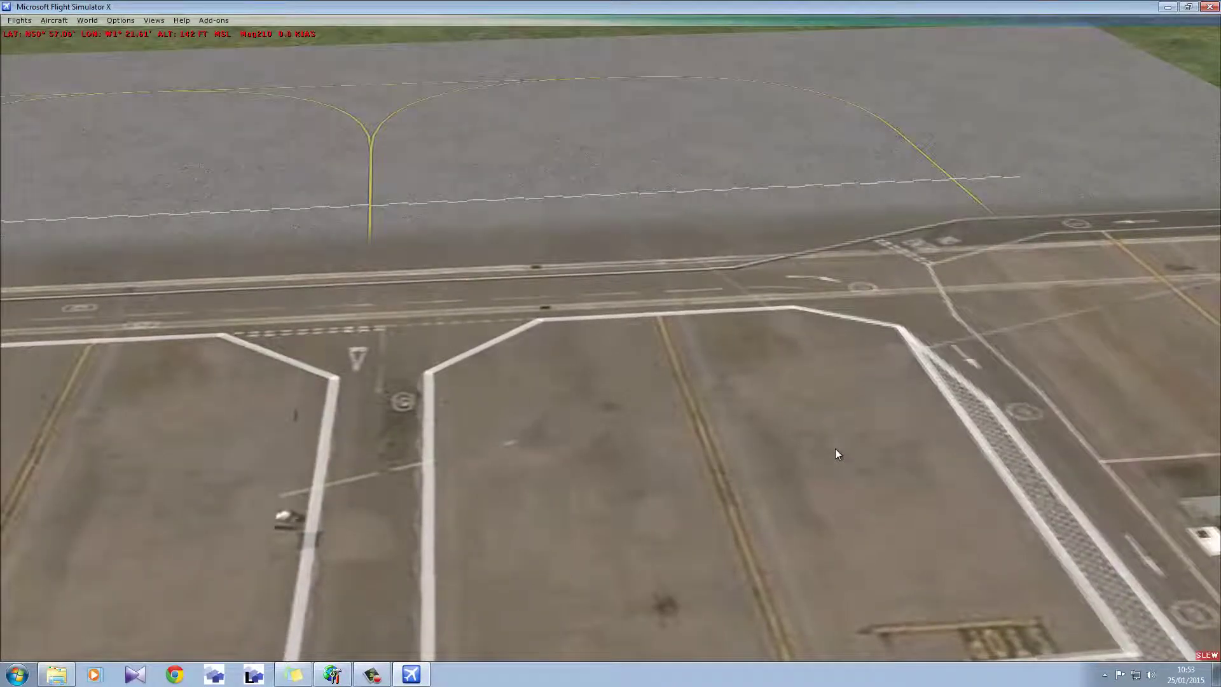
pyautogui.press('KP_1')
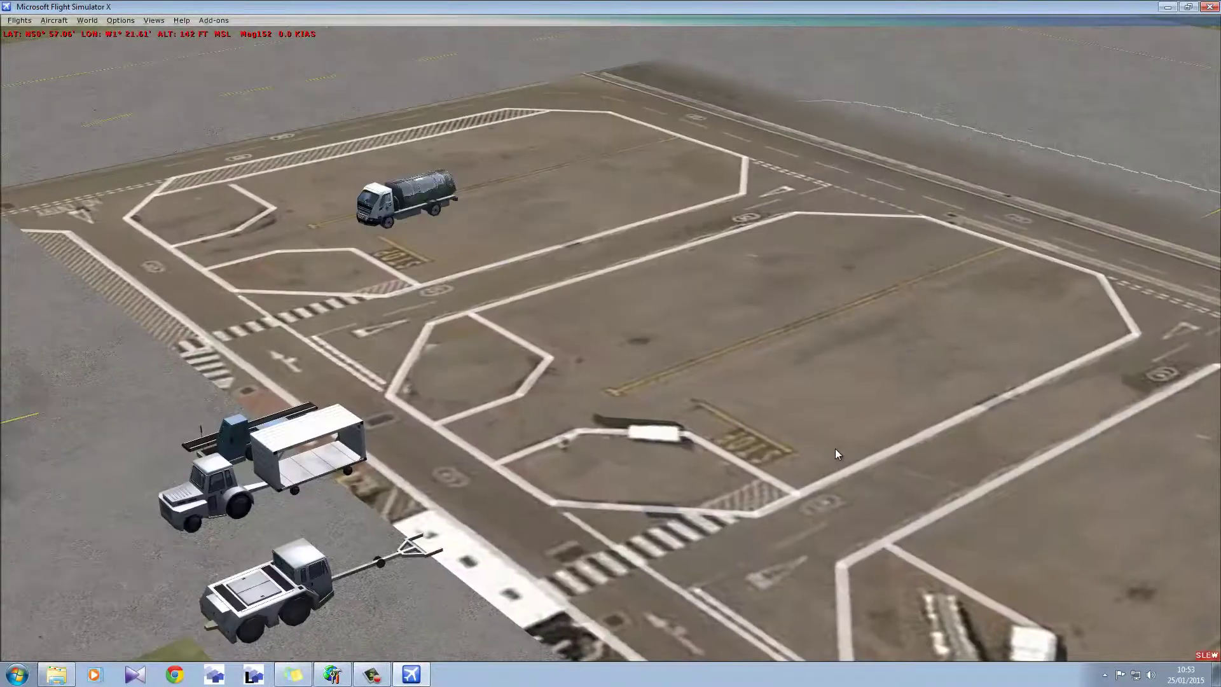
pyautogui.press('KP_8')
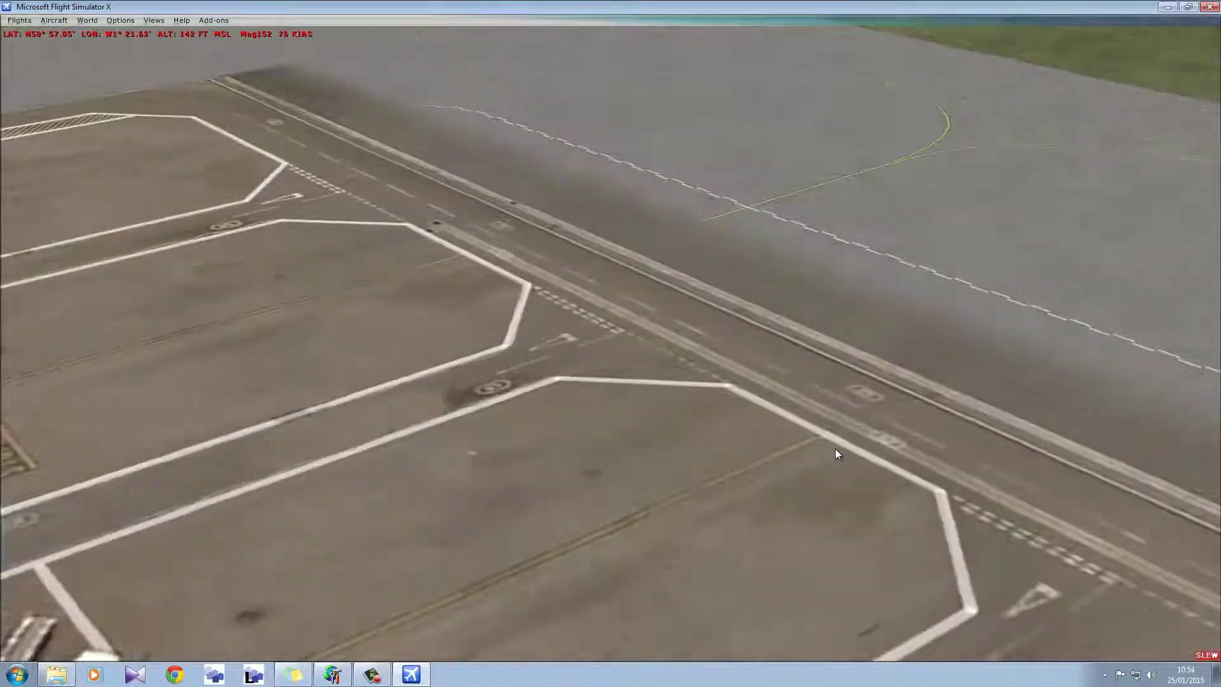
# Step: Slew to the taxiway side and along the apron from end to end to inspect how its edges meet the surrounding pavement
pyautogui.press('KP_1')
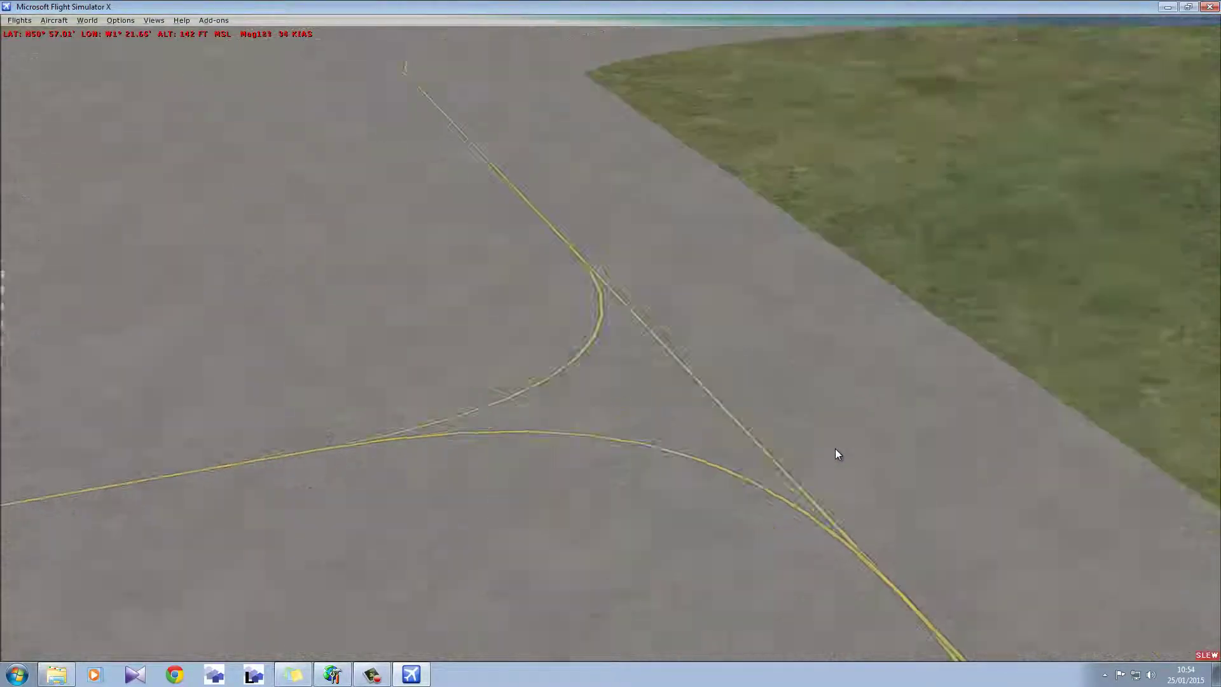
pyautogui.press('KP_2')
pyautogui.press('KP_2')
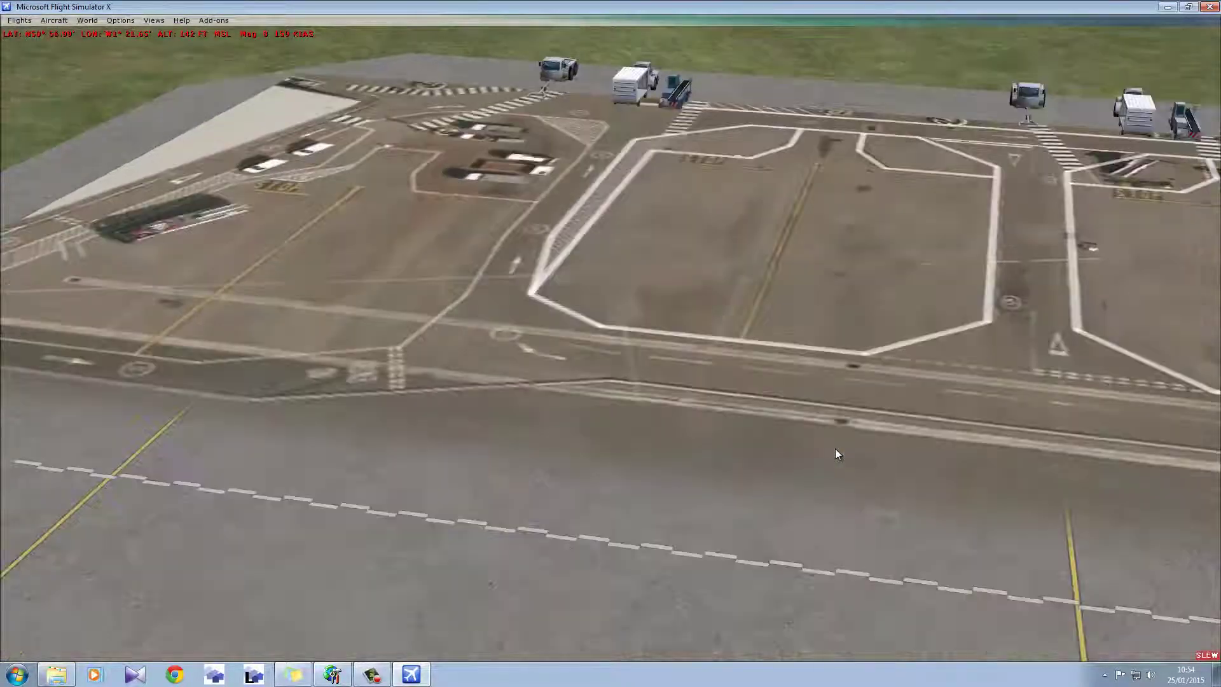
pyautogui.press('KP_5')
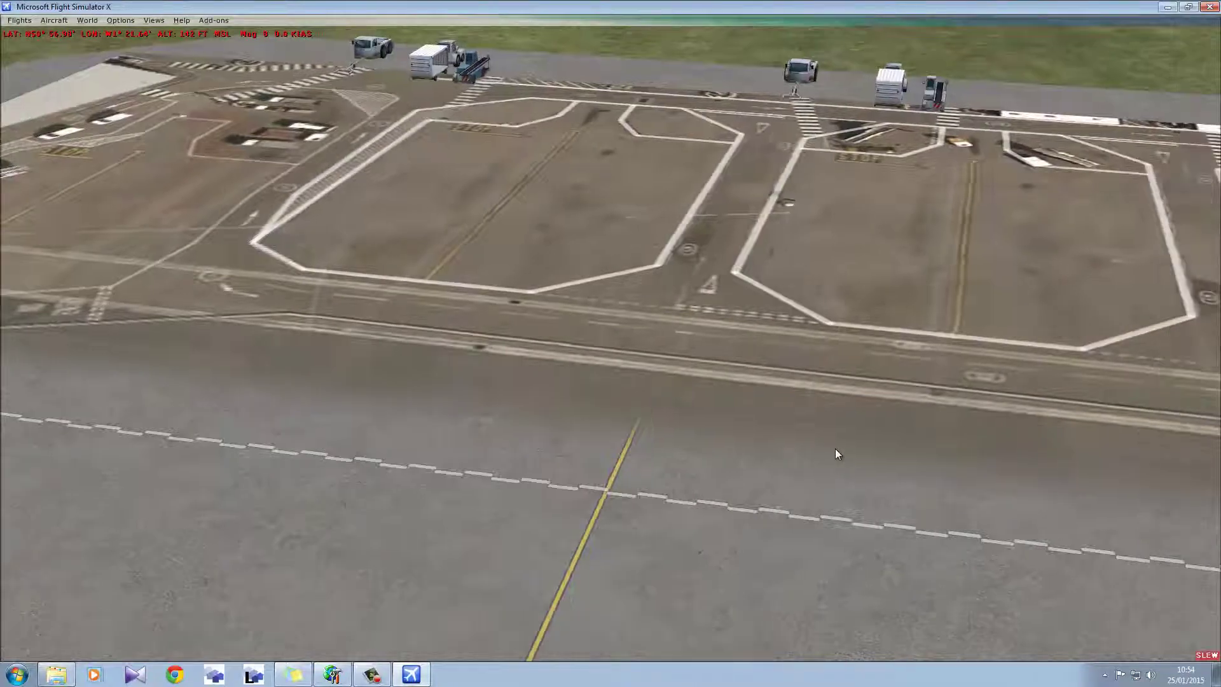
pyautogui.press('KP_3')
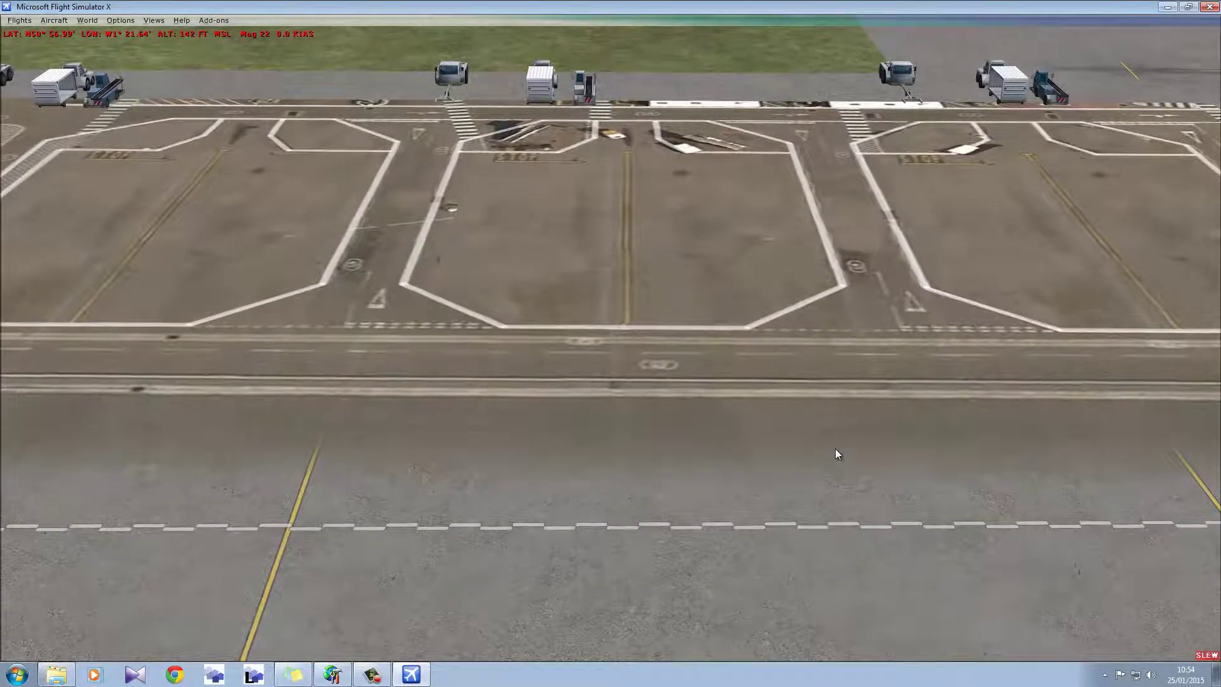
pyautogui.press('KP_4')
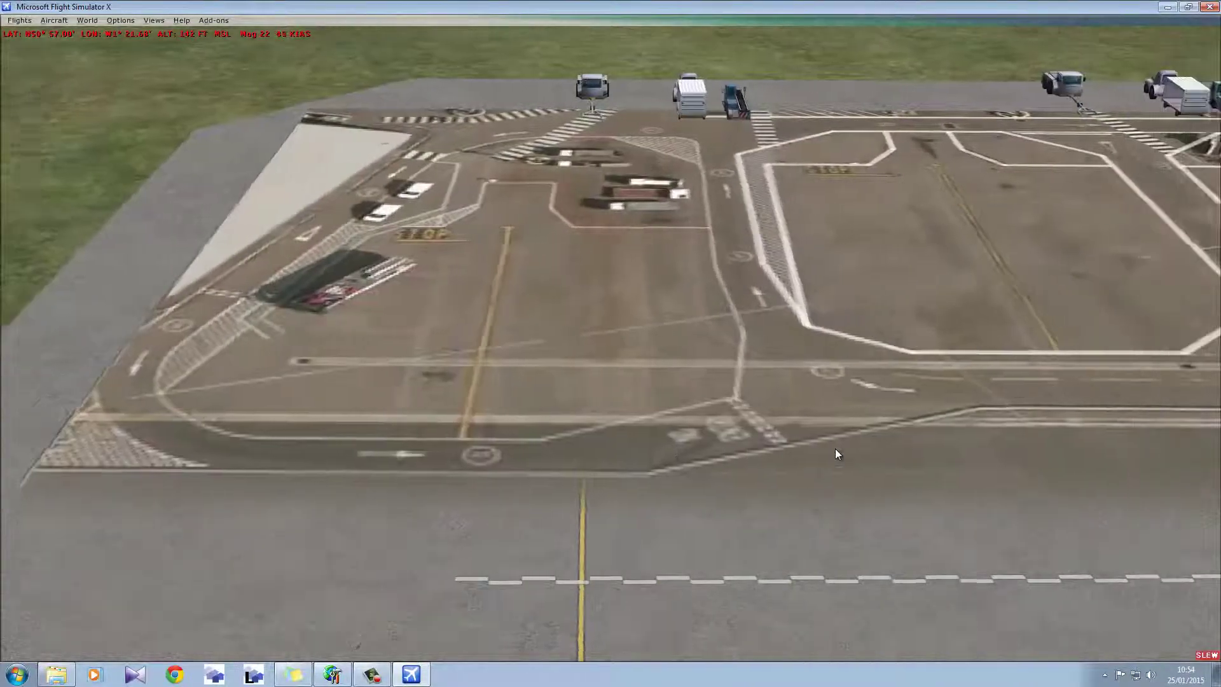
pyautogui.press('KP_6')
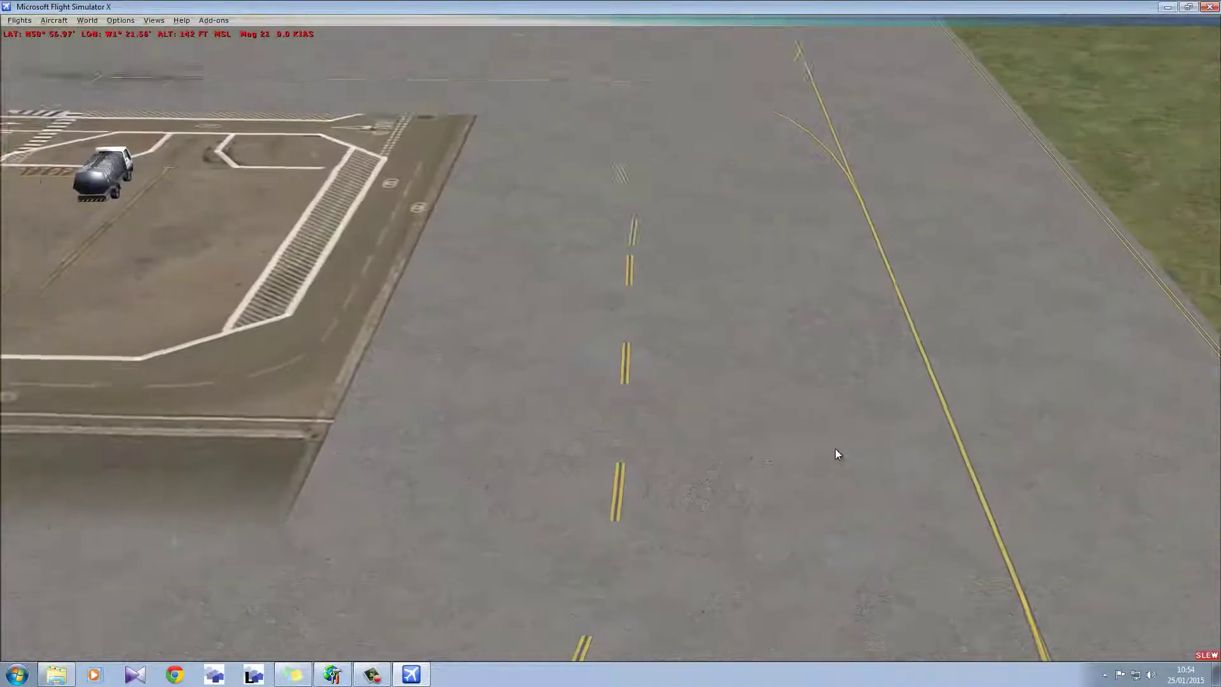
# Step: Turn back towards the apron, climb well above it and move around to view the whole textured area from above
pyautogui.press('KP_1')
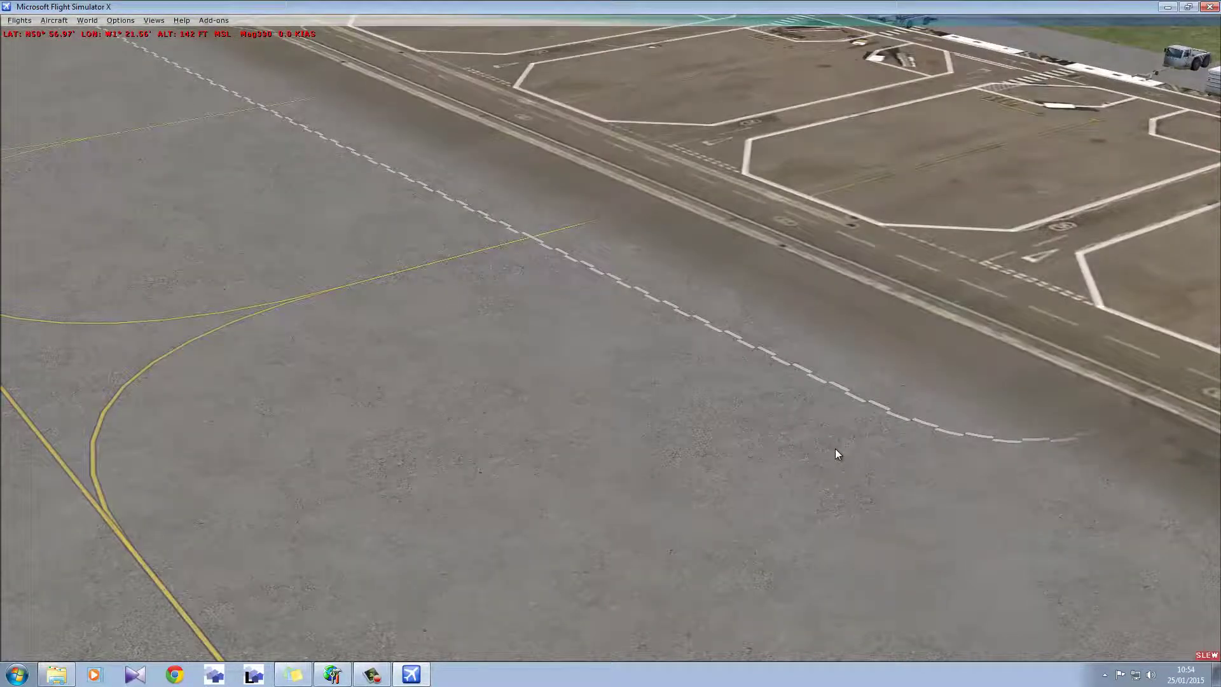
pyautogui.press('F4')
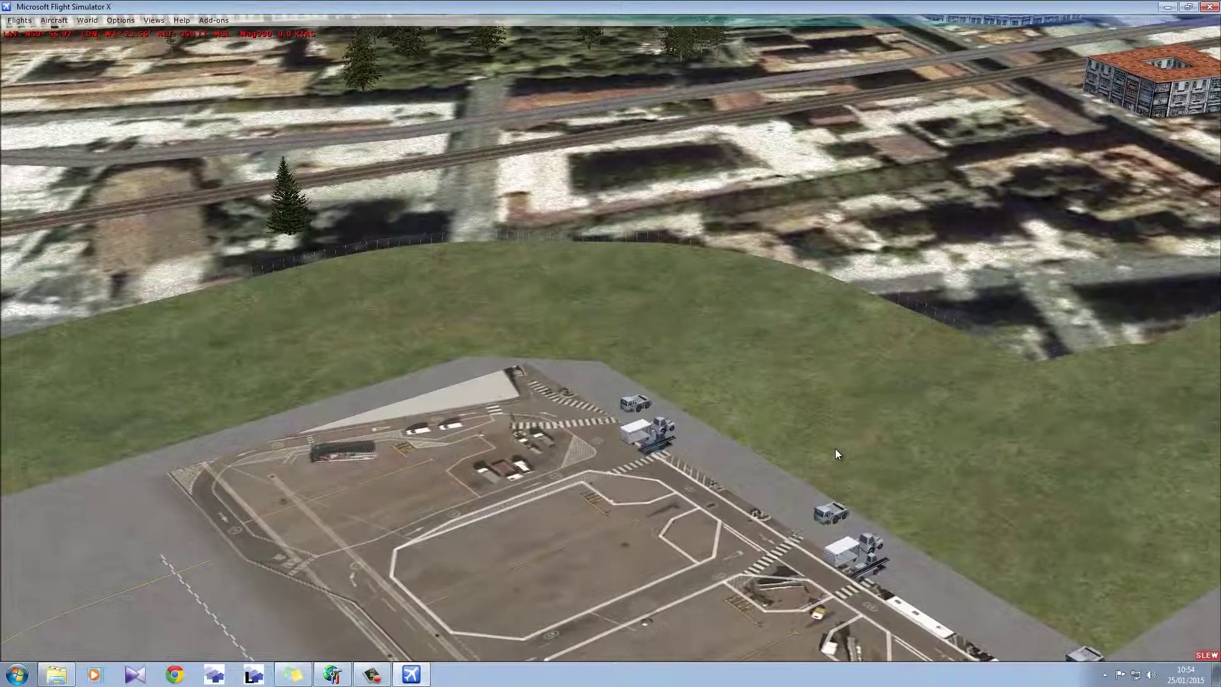
pyautogui.press('KP_2')
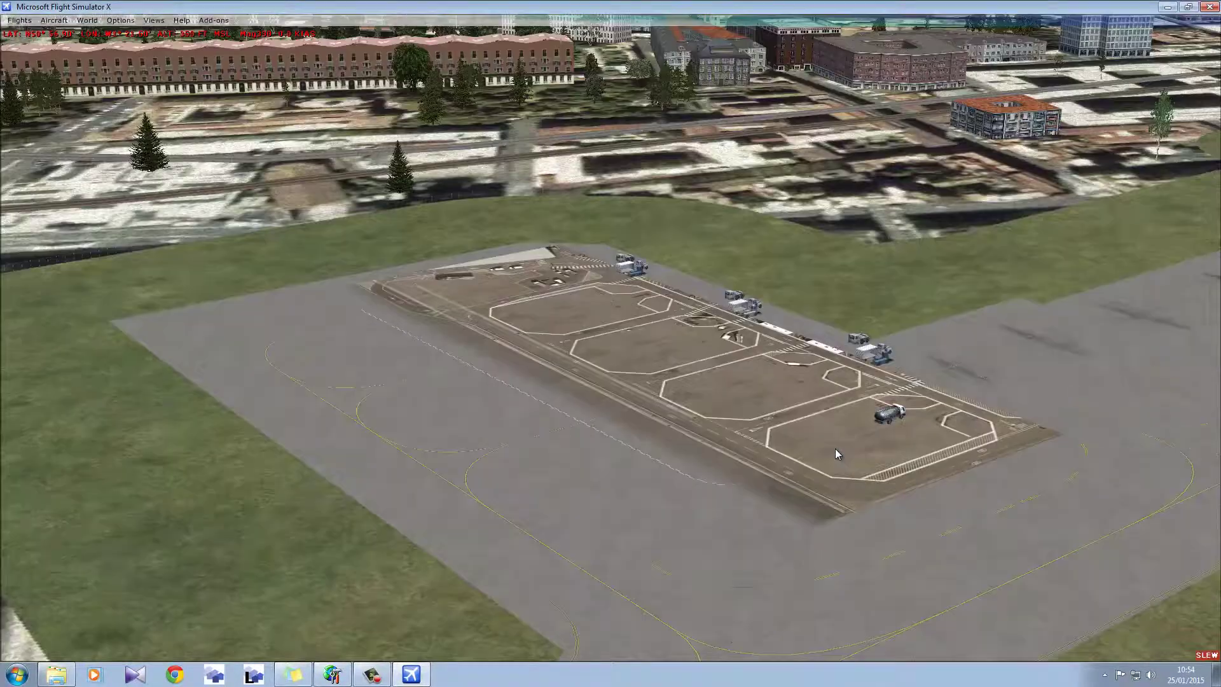
pyautogui.press('KP_6')
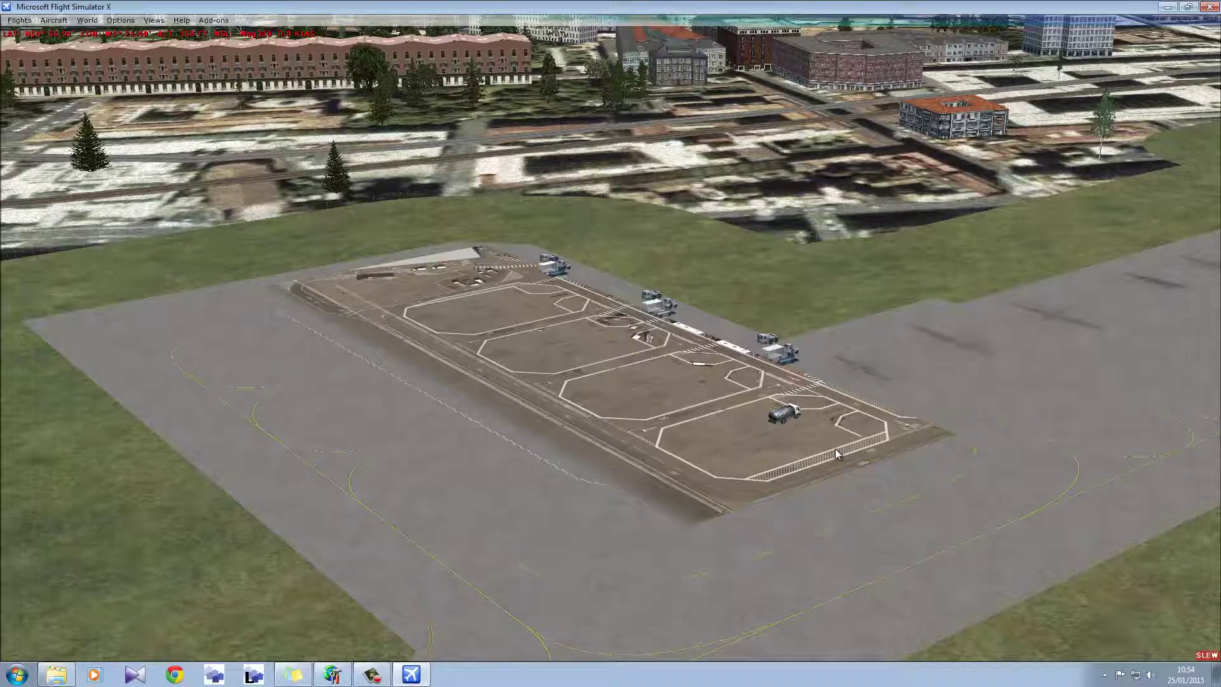
pyautogui.press('KP_6')
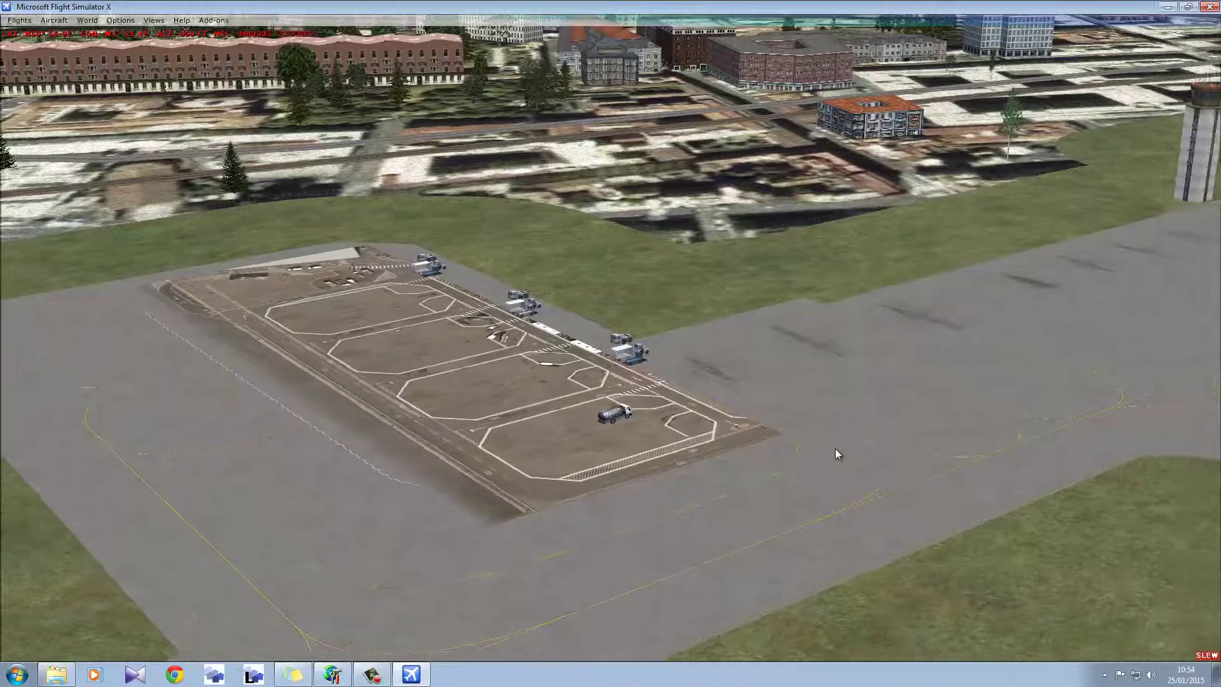
pyautogui.press('KP_6')
pyautogui.press('KP_1')
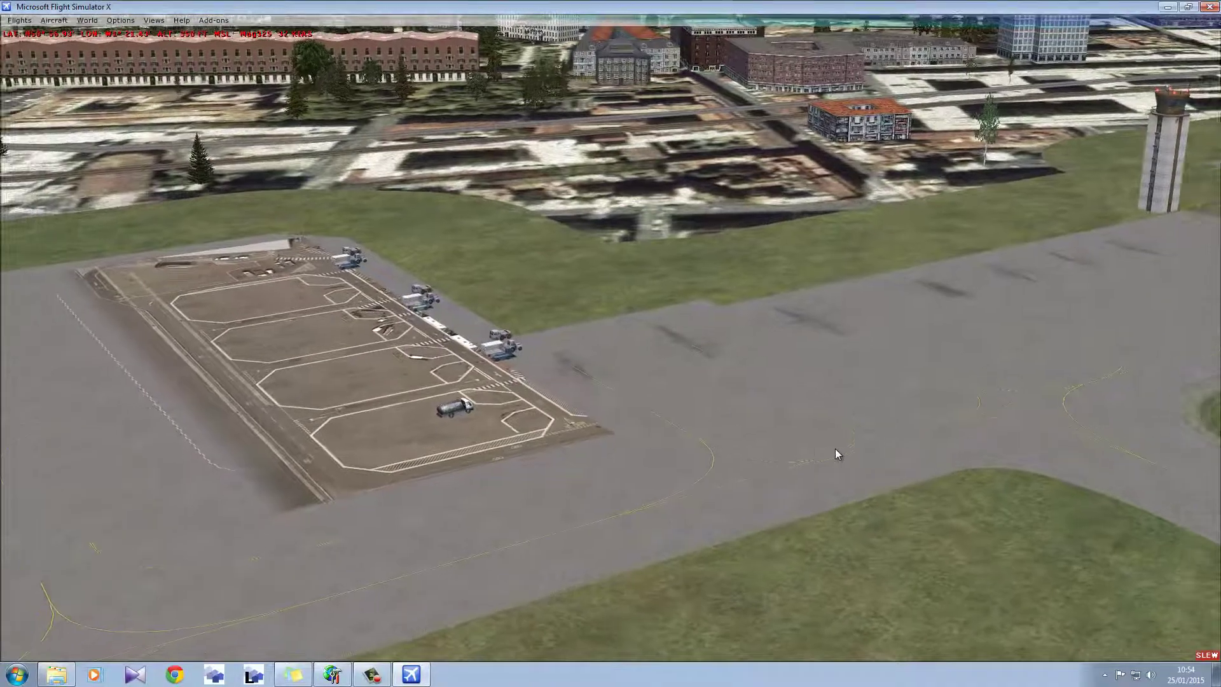
pyautogui.press('KP_1')
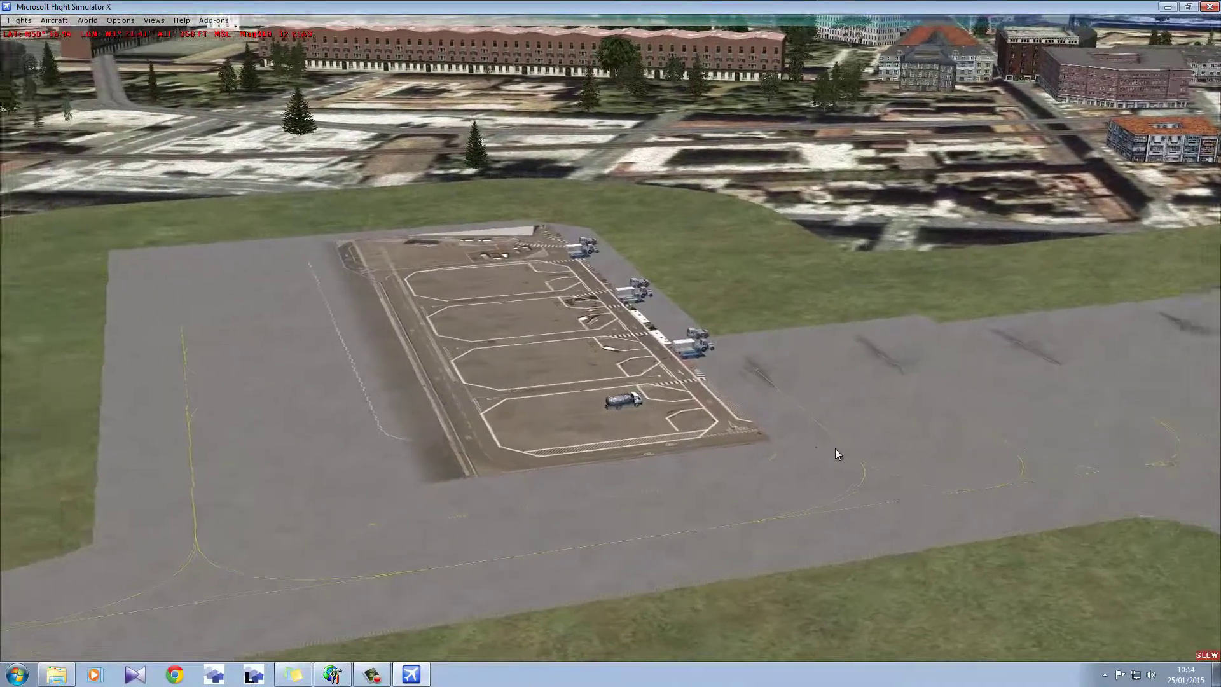